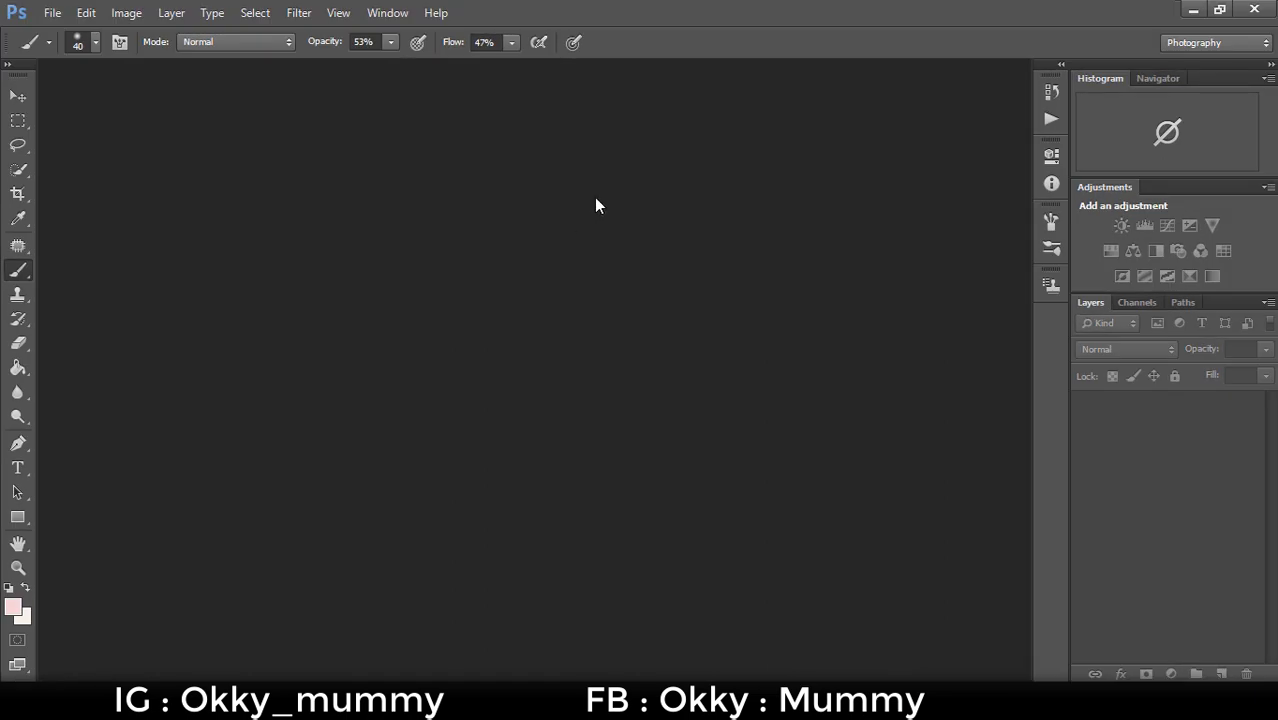
- Bring DSC06229.JPG in from the desktop, copy it to Layer 1 and convert Layer 1 to a smart object
click(1192, 9)
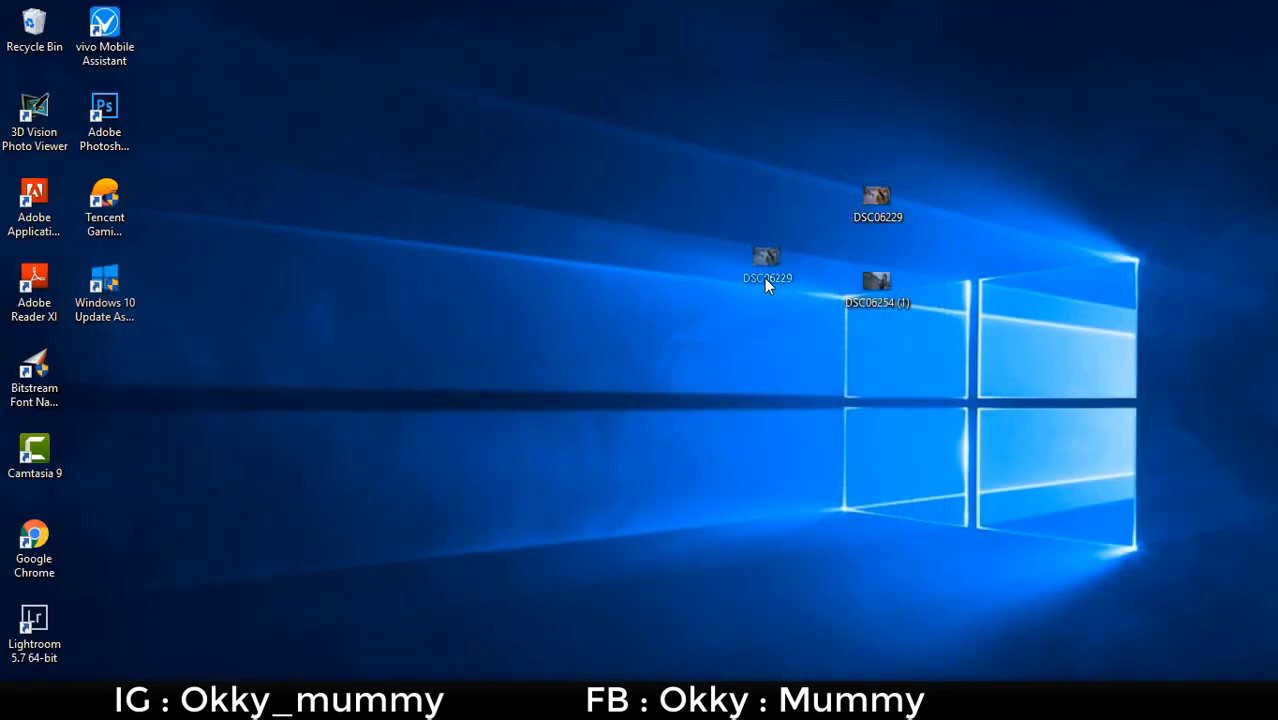
drag(764, 278, 316, 538)
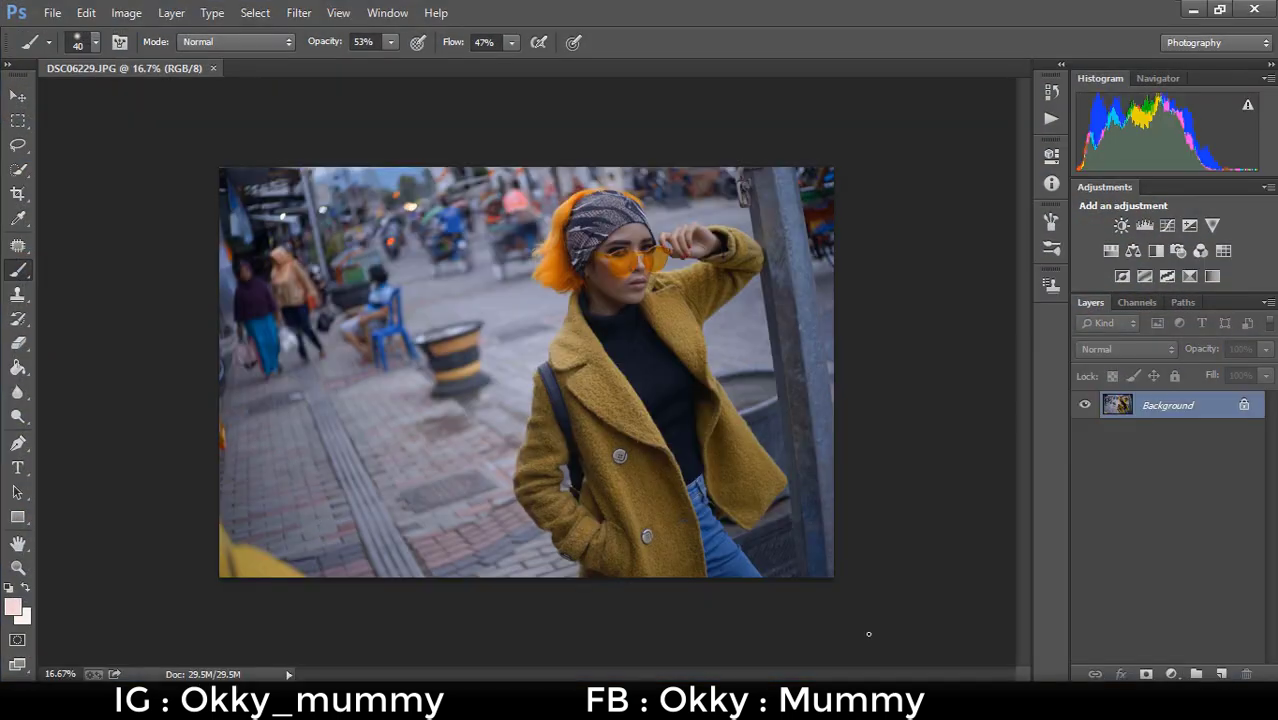
key(ctrl+j)
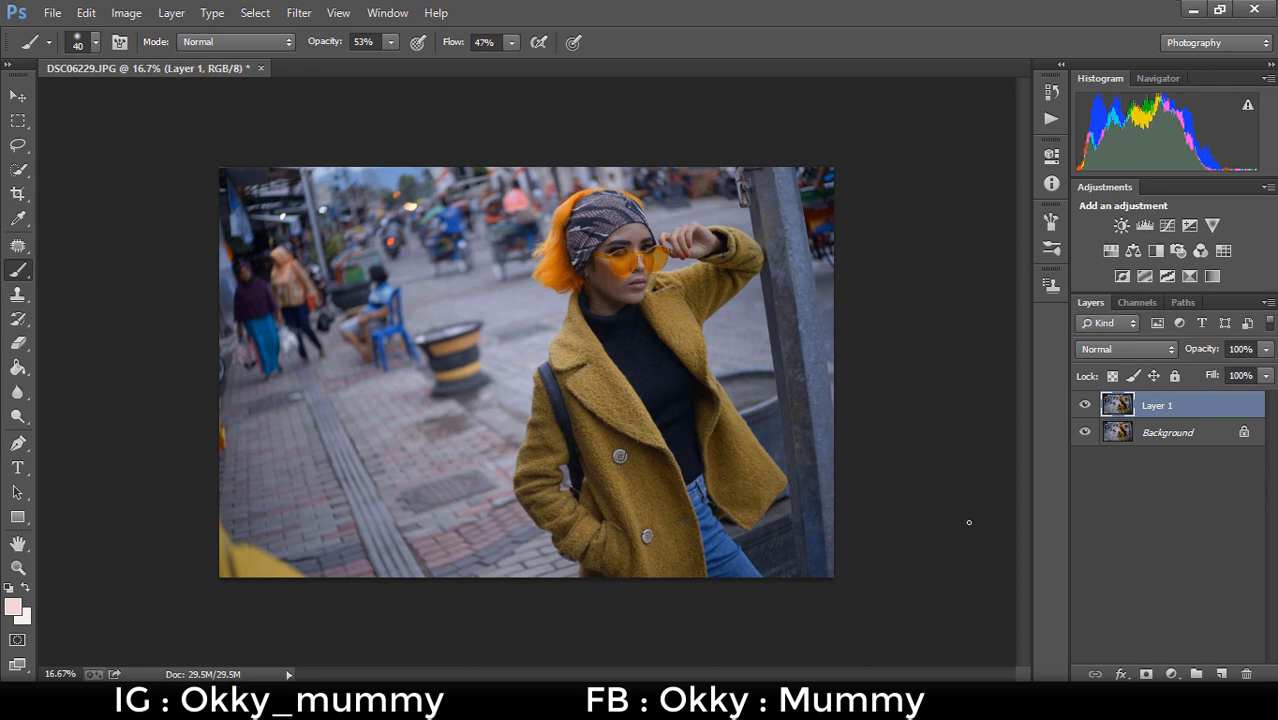
right_click(1180, 406)
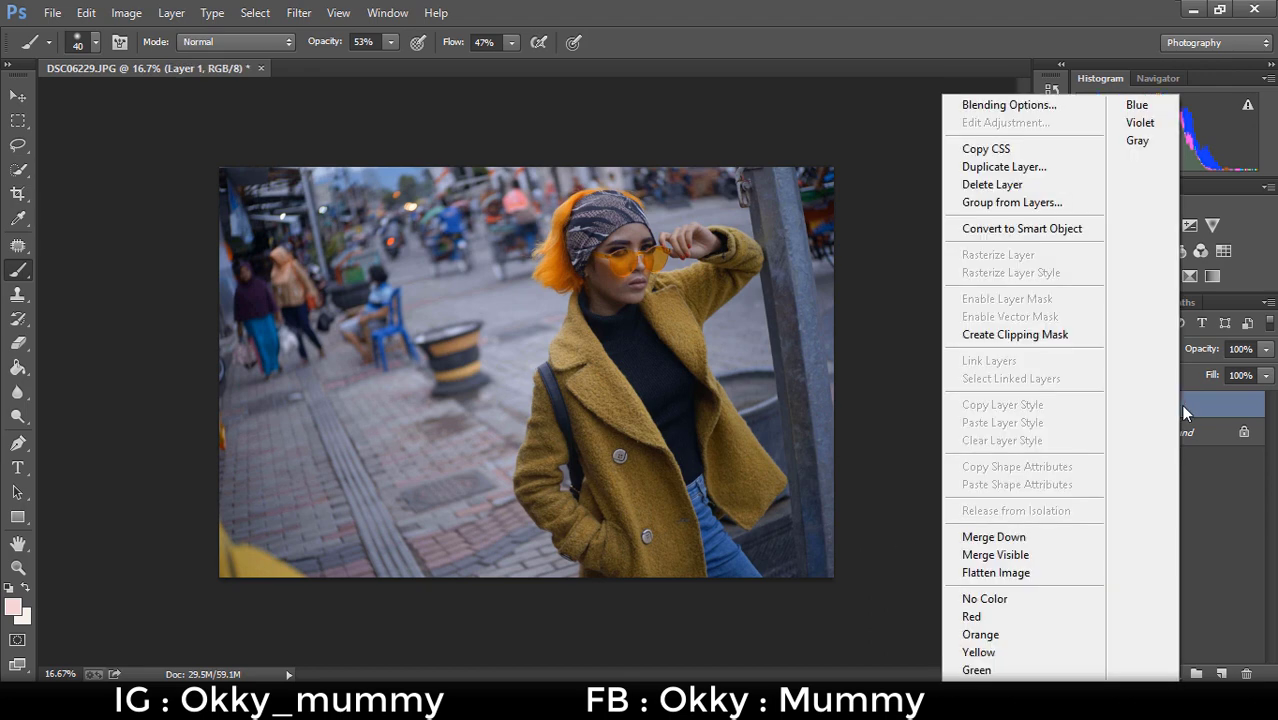
click(1062, 230)
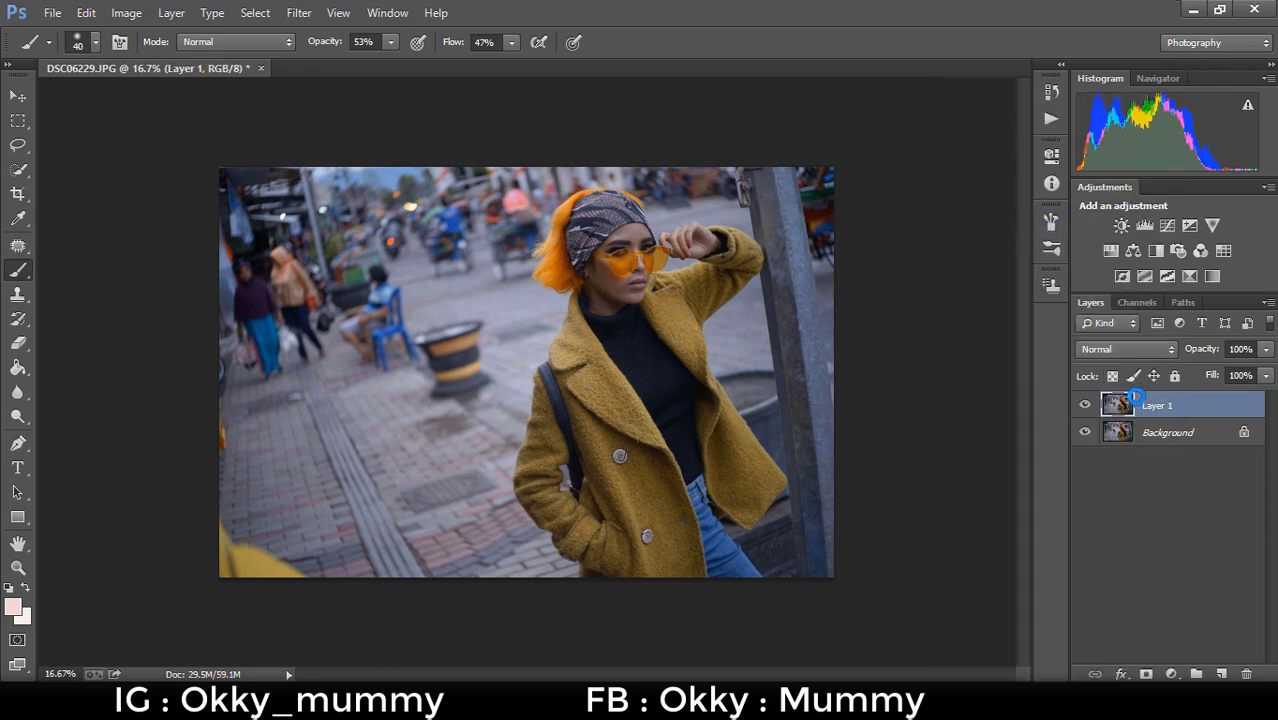
- Open the Camera Raw Filter on Layer 1 and raise Exposure to +0.75
click(298, 13)
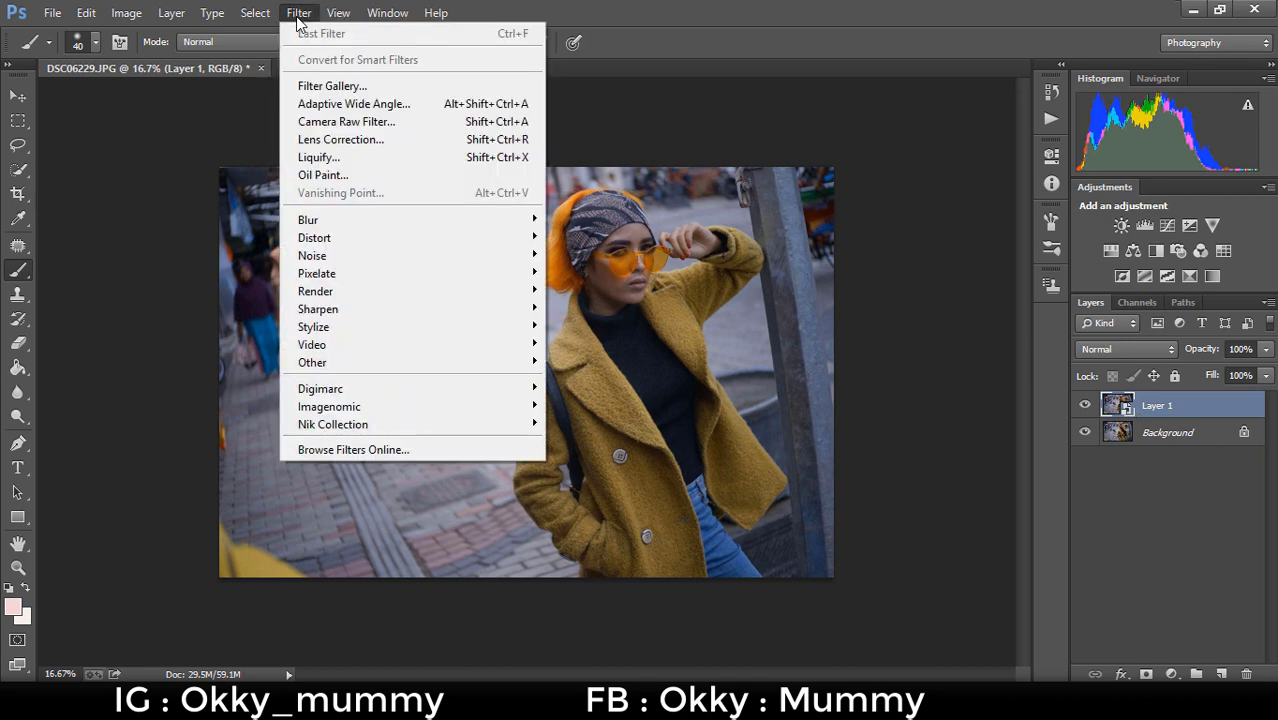
click(345, 121)
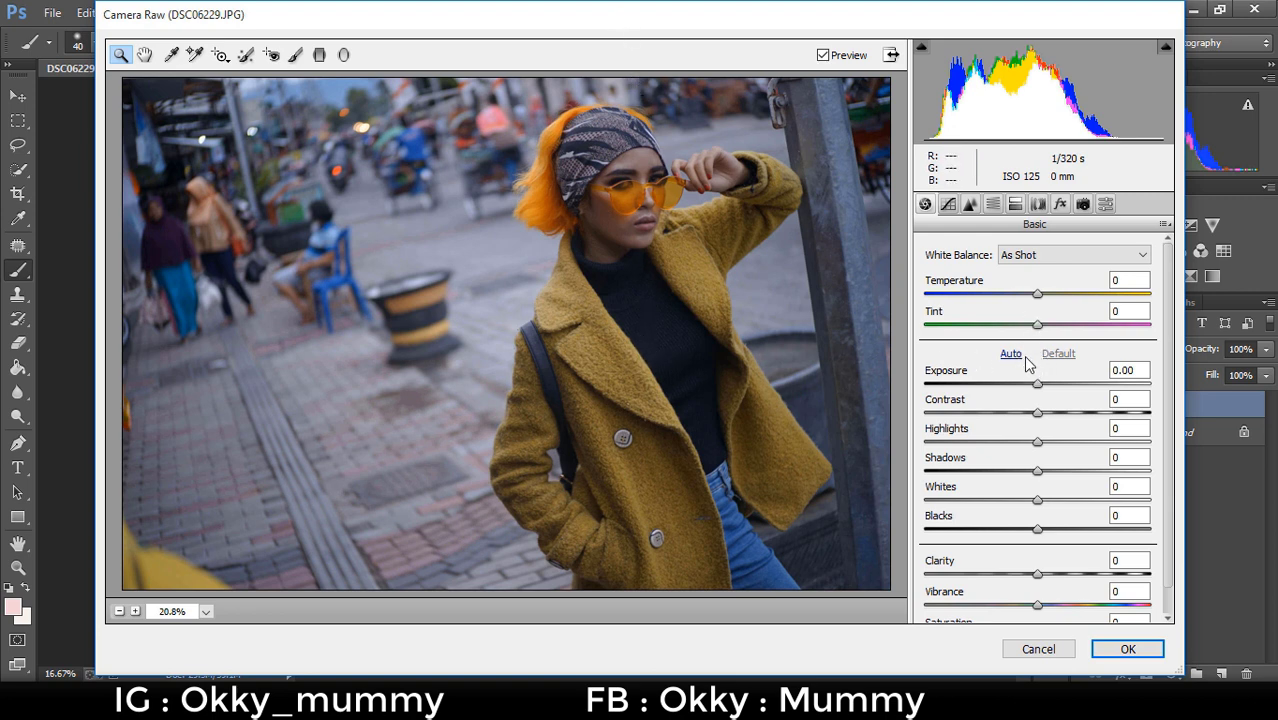
click(1037, 388)
drag(1037, 388, 1052, 392)
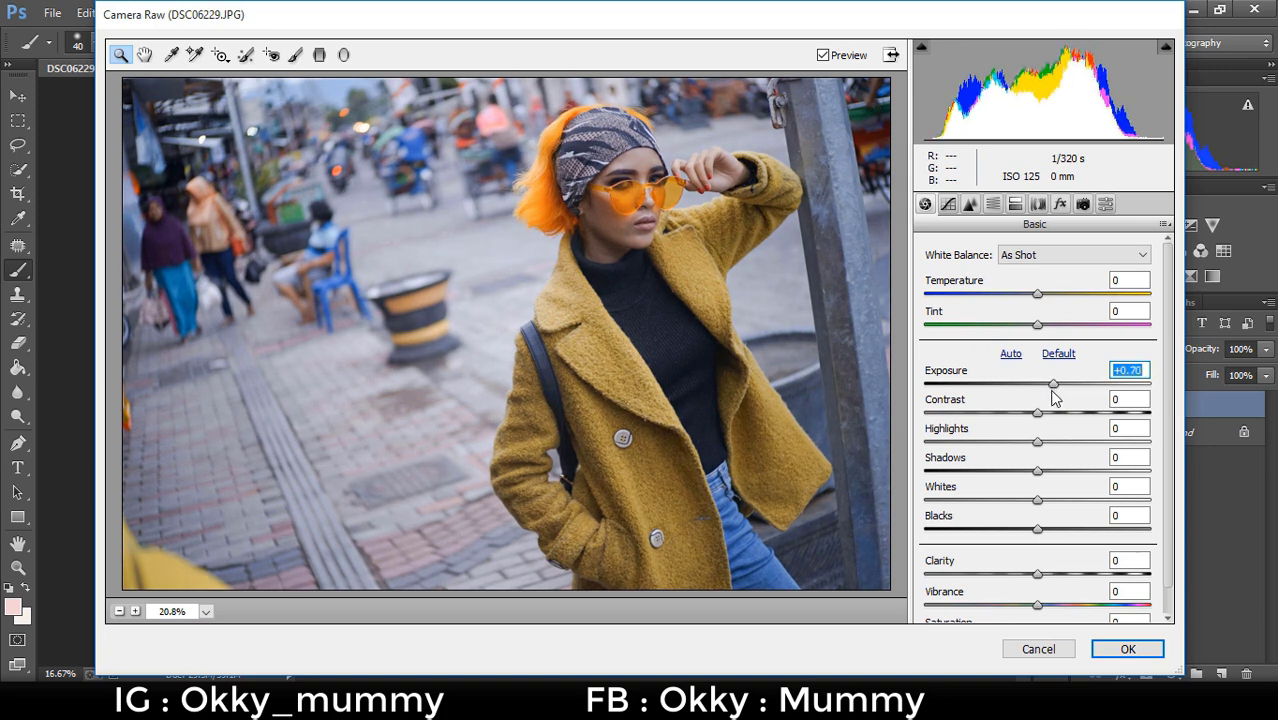
drag(1052, 398, 1054, 398)
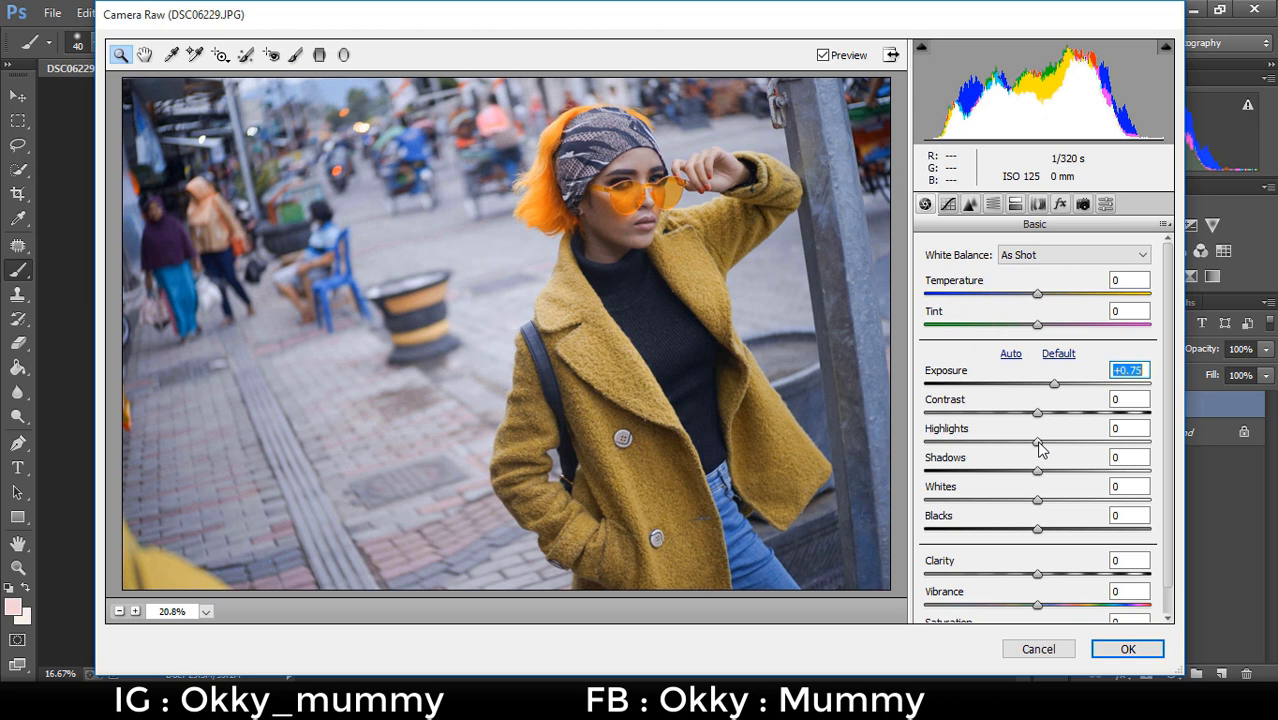
- Set Highlights -17, Shadows +79, Whites -33, Vibrance -10 and Saturation -21
mouse_move(1038, 443)
mouse_down()
mouse_move(1020, 450)
mouse_move(1080, 480)
mouse_move(1134, 482)
mouse_up()
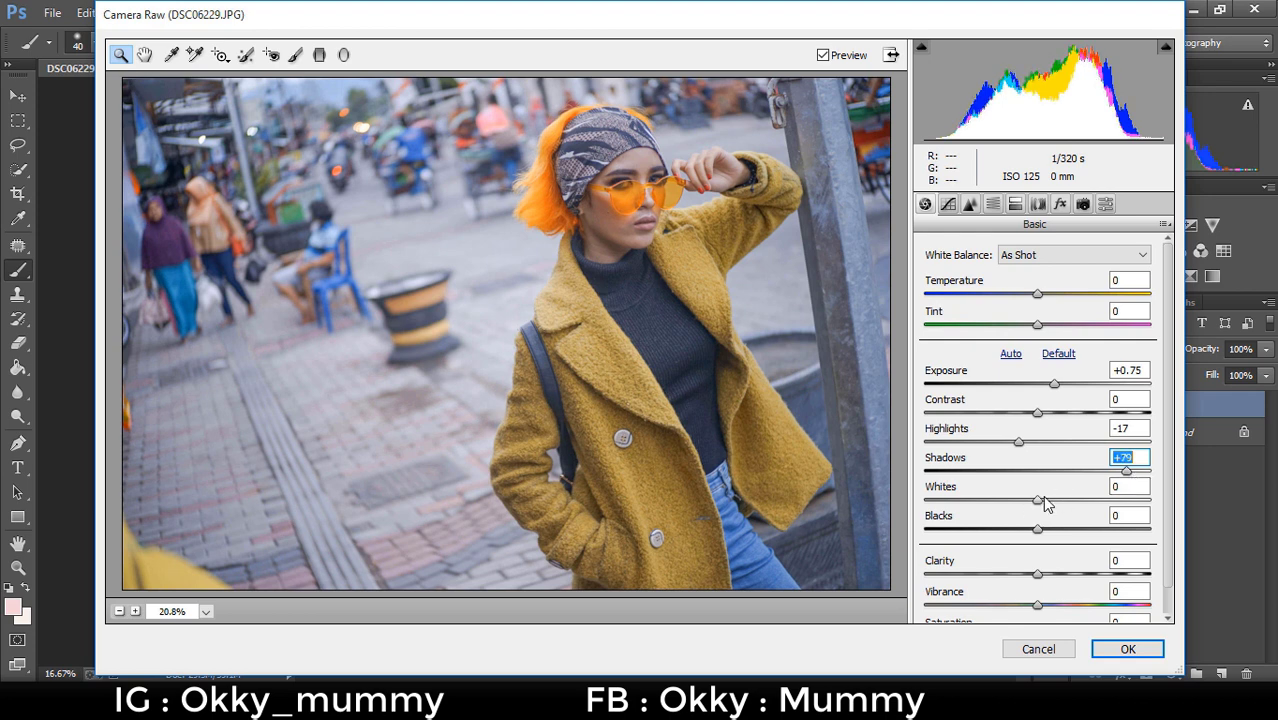
drag(1037, 500, 1001, 500)
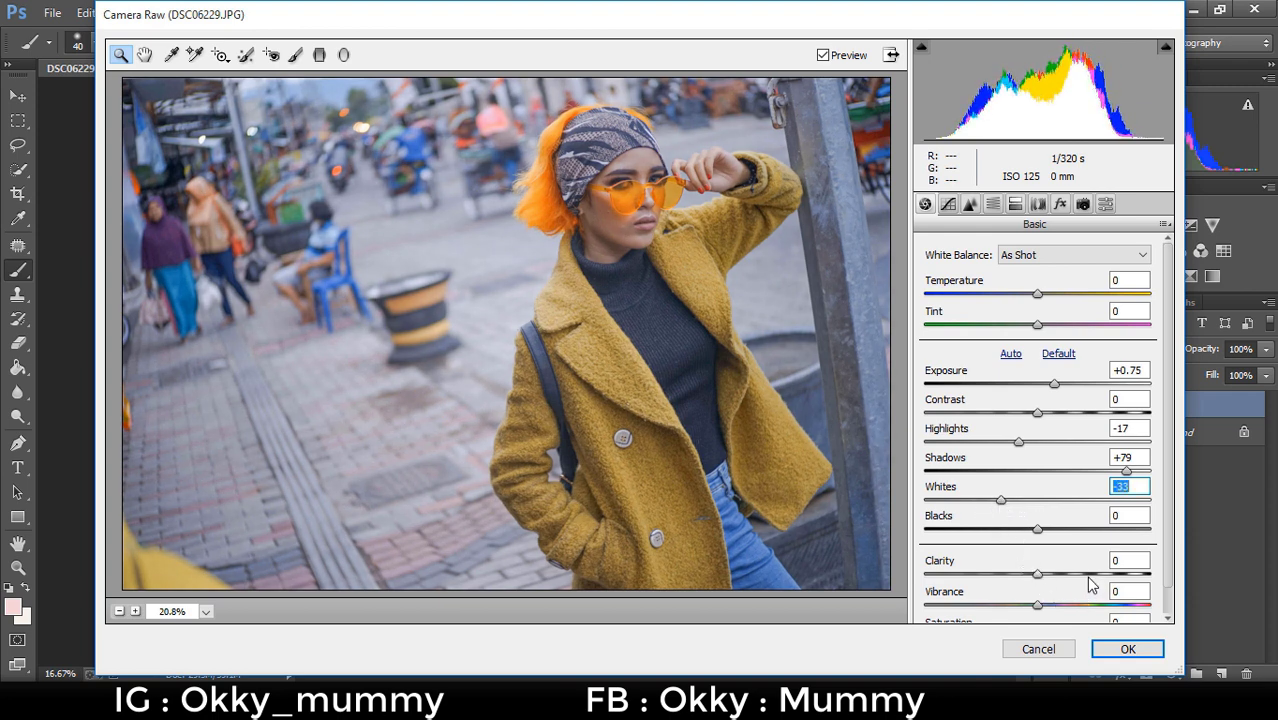
scroll(1090, 584, down, 1)
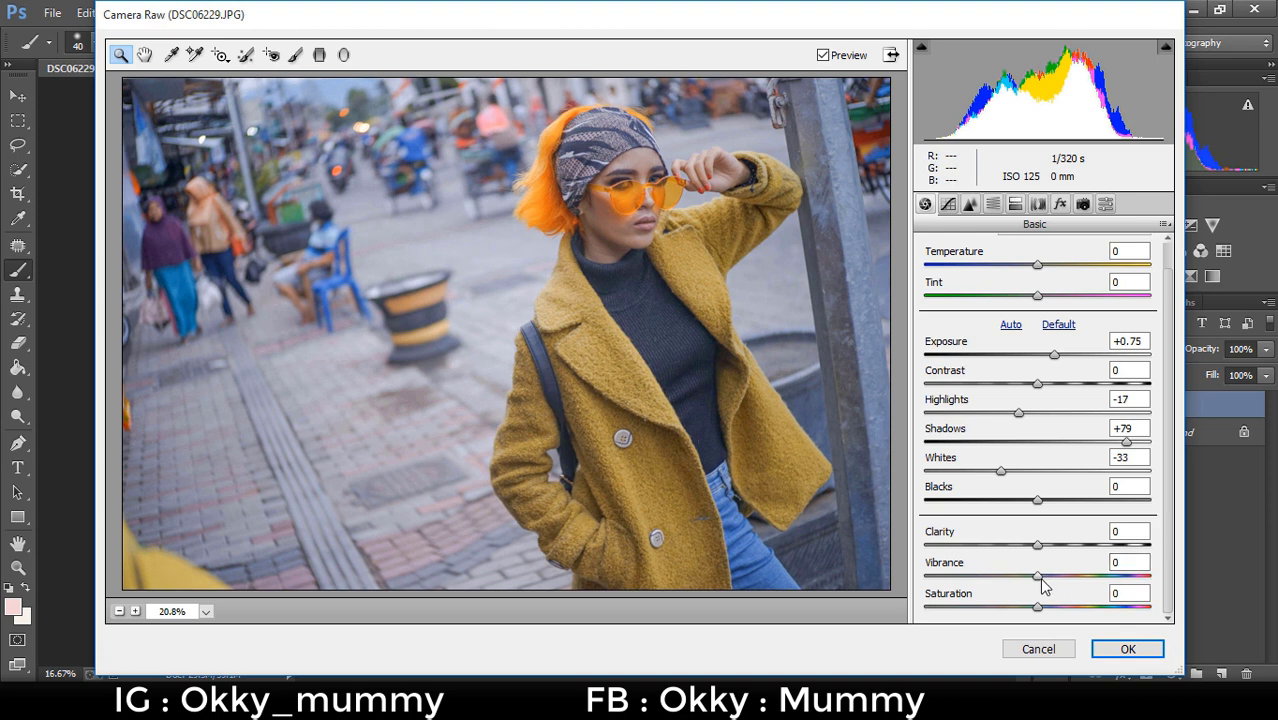
mouse_move(1041, 578)
mouse_down()
mouse_move(1026, 578)
mouse_move(1010, 612)
mouse_up()
click(1038, 607)
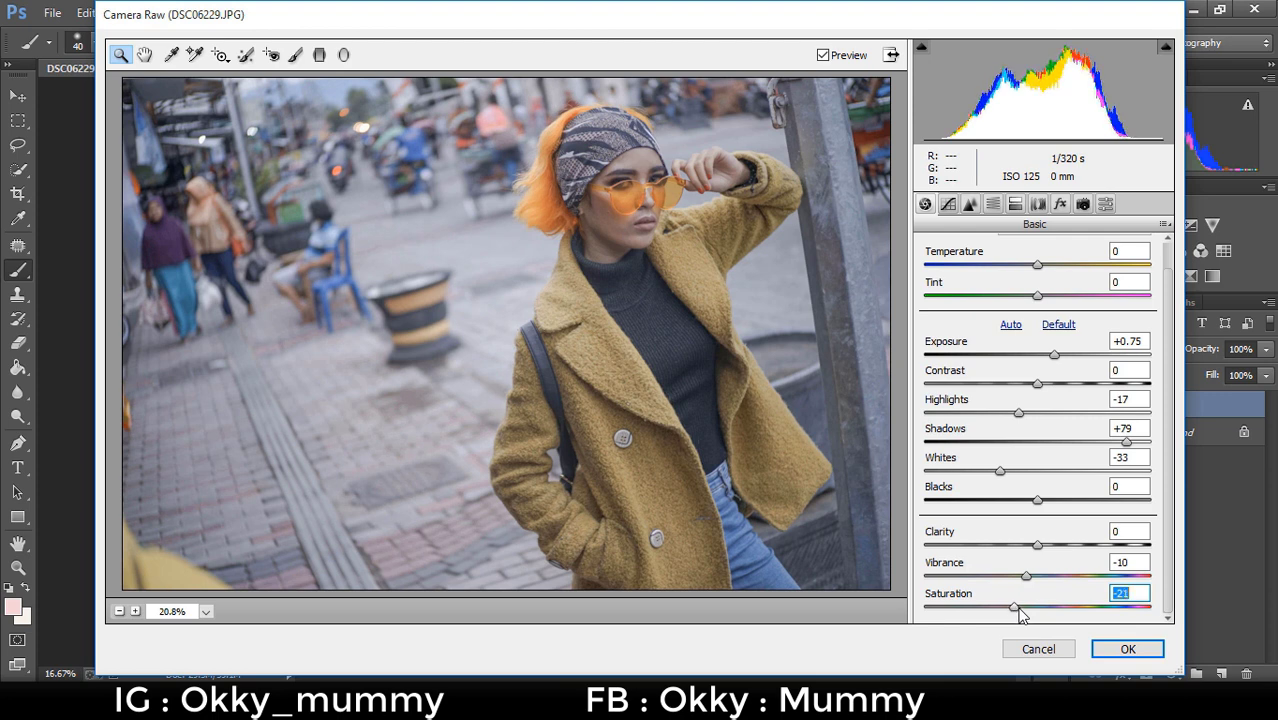
- Open Camera Calibration and set the Red Primary hue to -35
click(1088, 205)
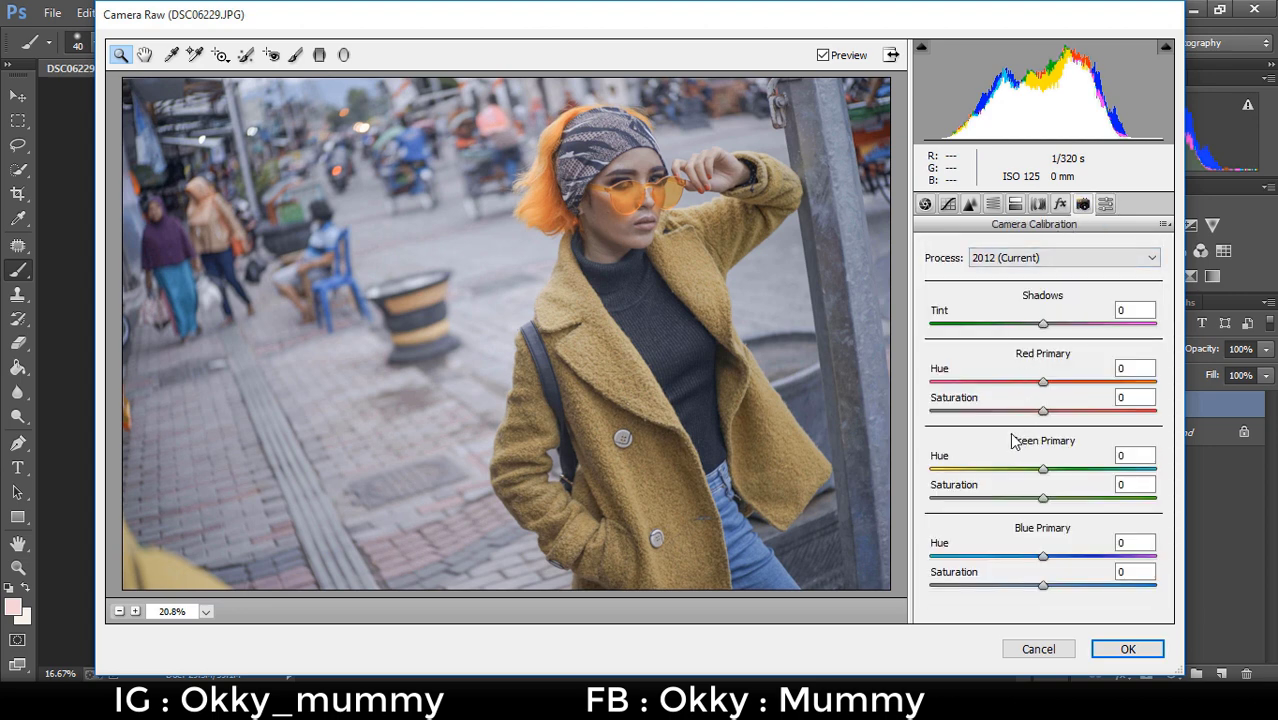
drag(1042, 383, 1014, 389)
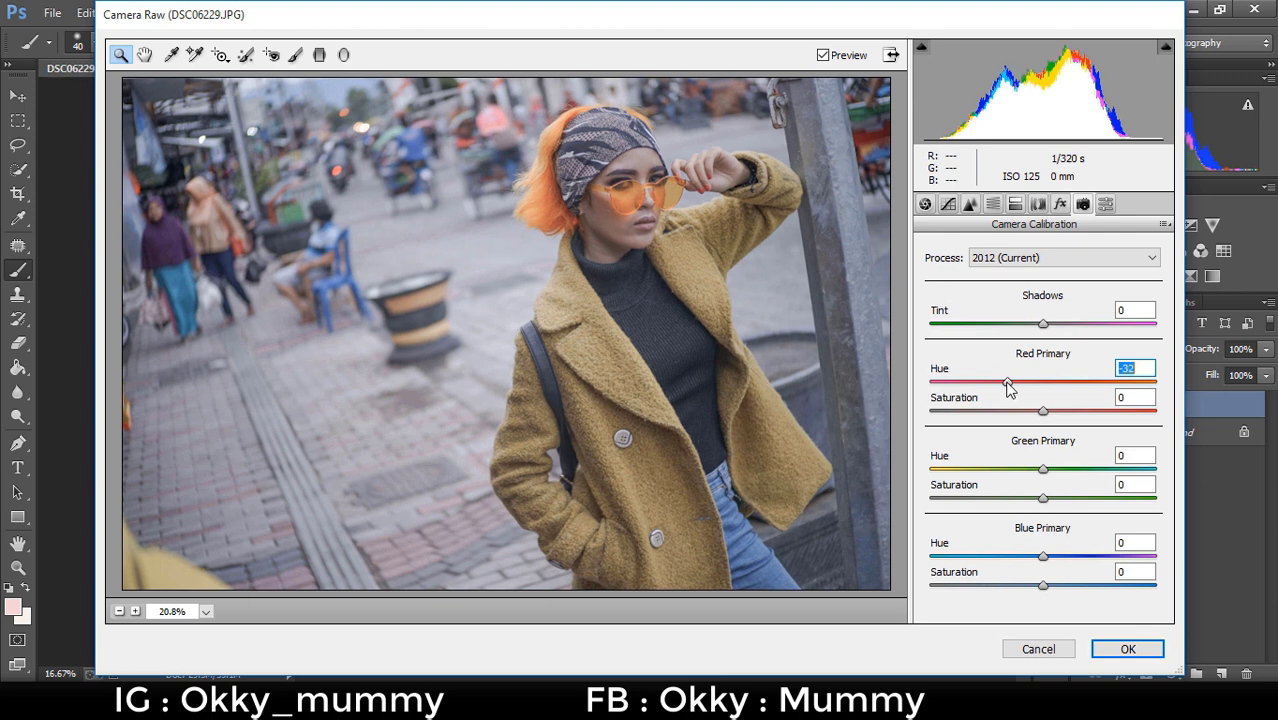
drag(1007, 392, 1005, 392)
- Set Green Primary hue +39, saturation -14 and Blue Primary hue -18, saturation -5
drag(1043, 469, 1089, 472)
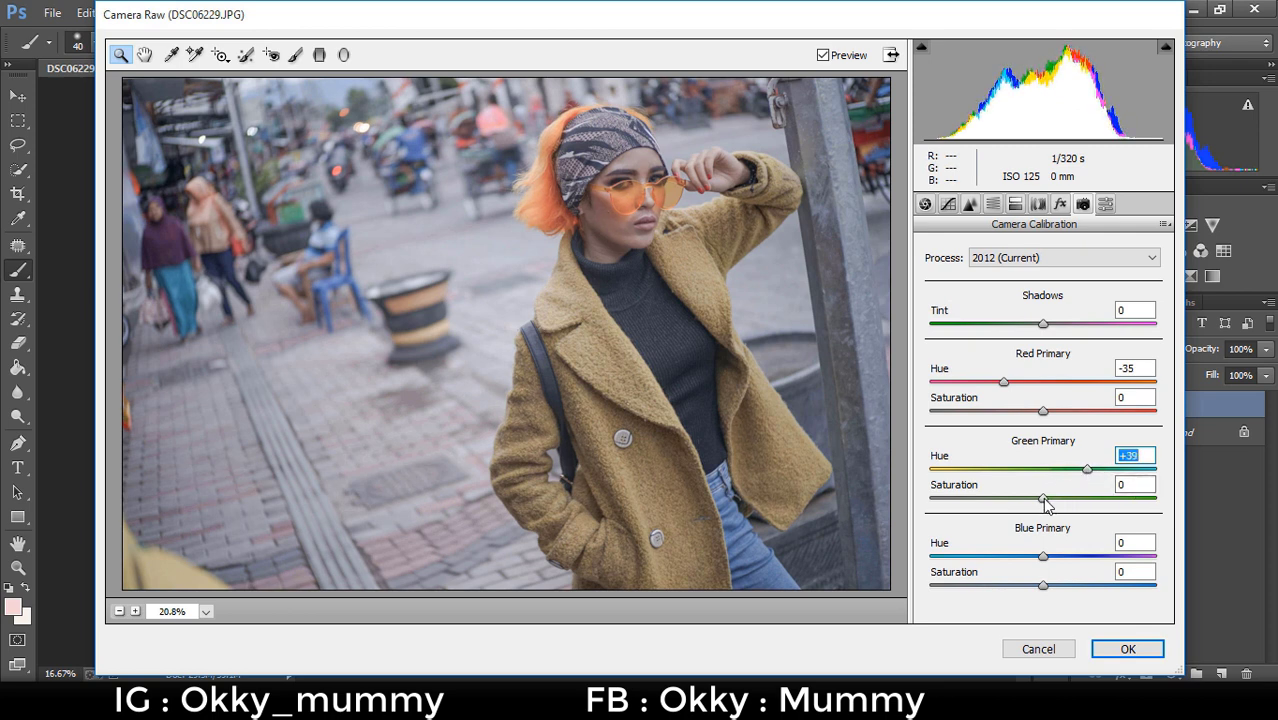
drag(1043, 499, 1024, 499)
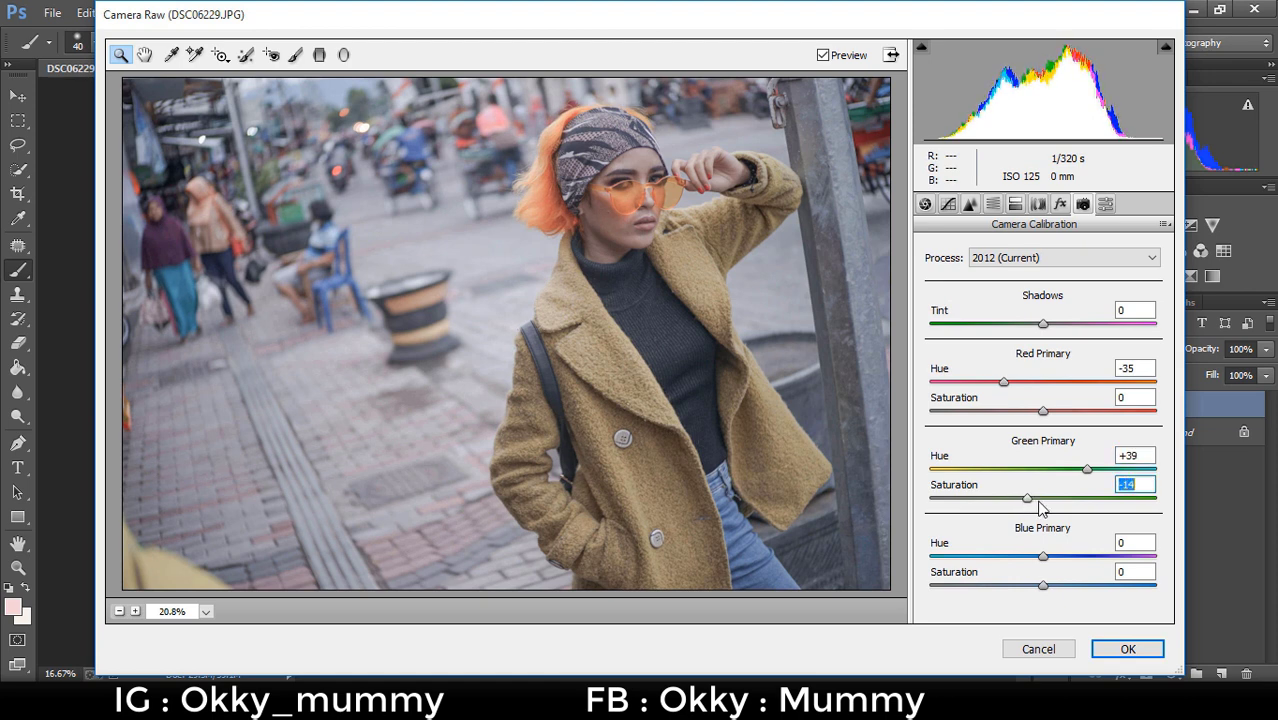
click(1043, 557)
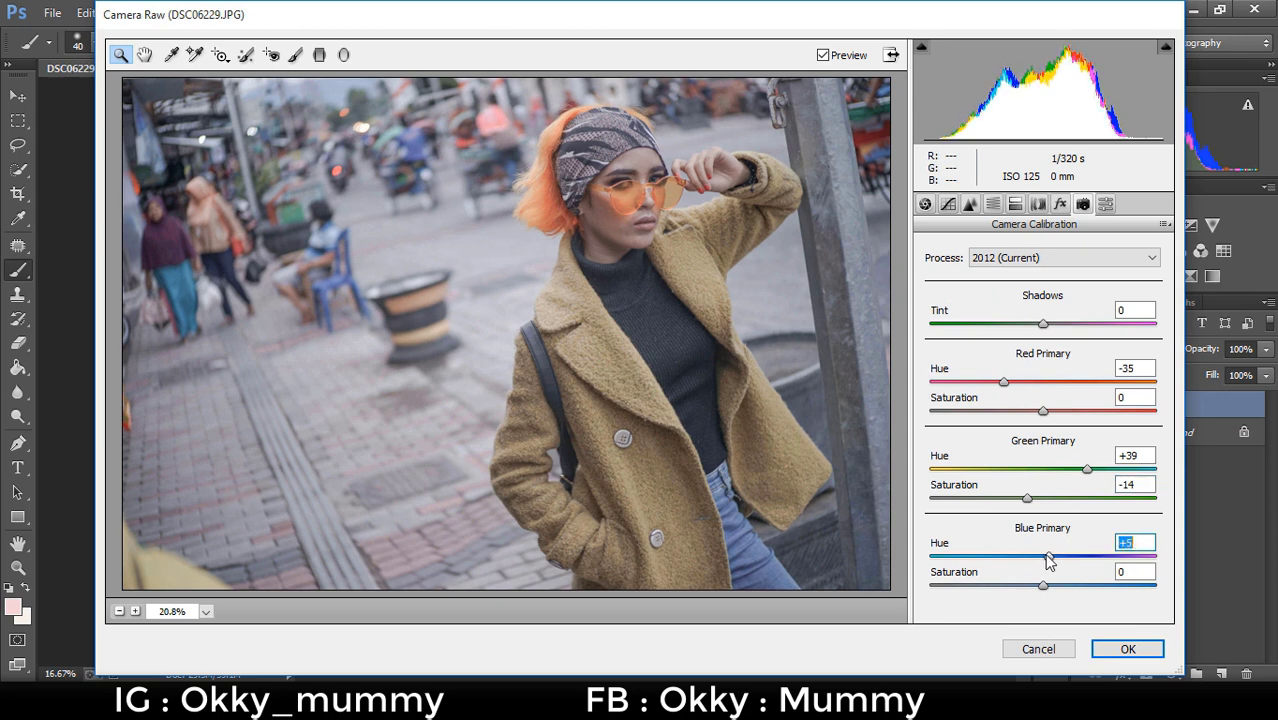
drag(1045, 560, 1024, 561)
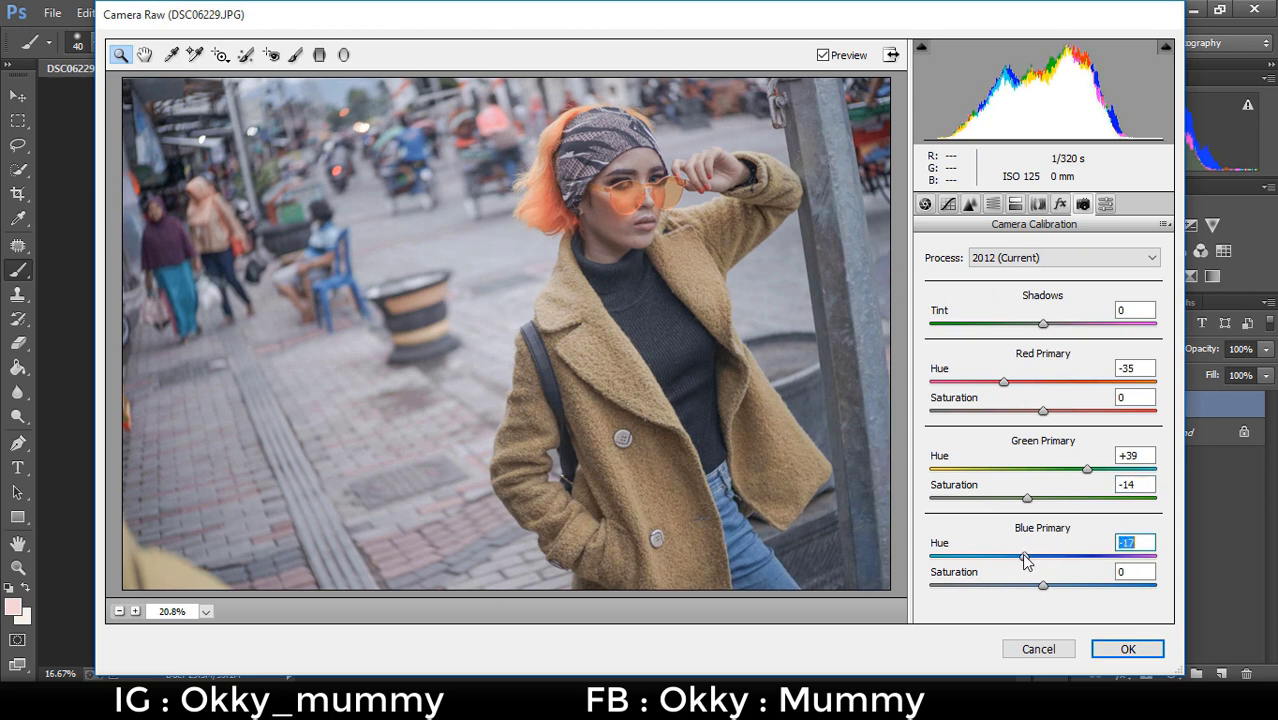
click(1041, 587)
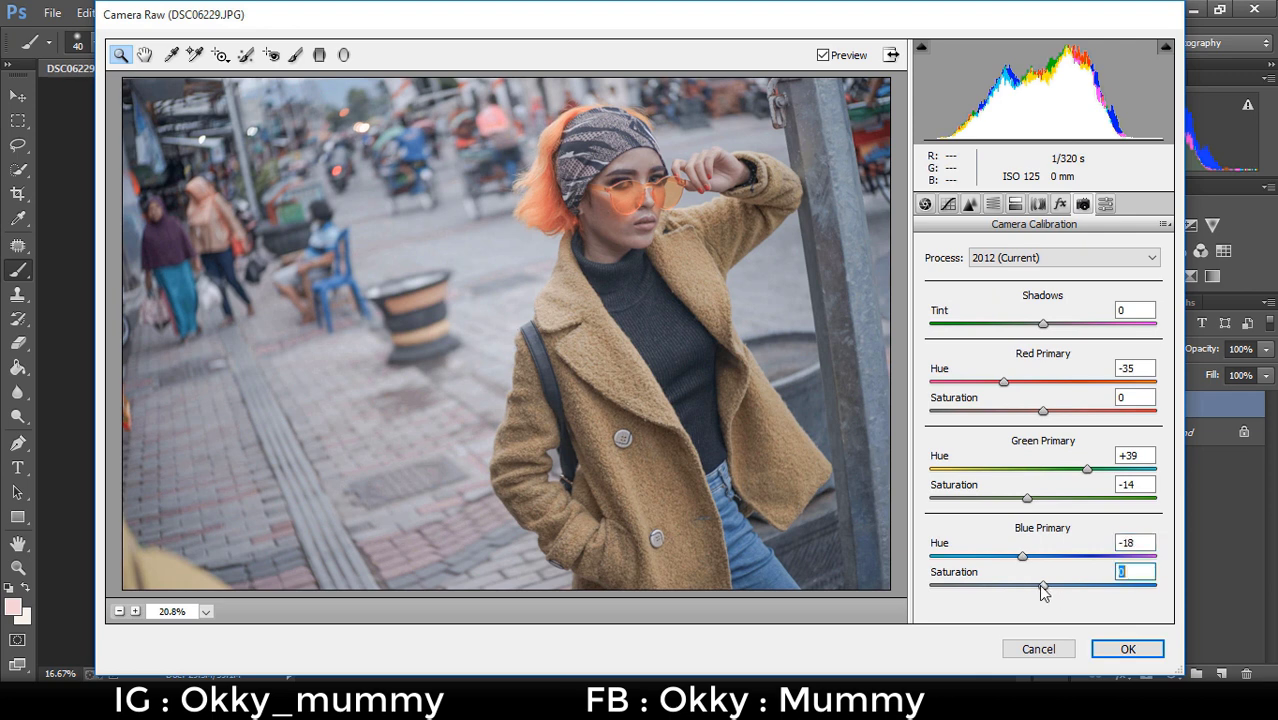
drag(1041, 590, 1036, 590)
- In HSL Hue, set Reds -15, Oranges -22, Yellows -15, Greens -9, Aquas +33, Blues -13
click(1060, 204)
click(1038, 204)
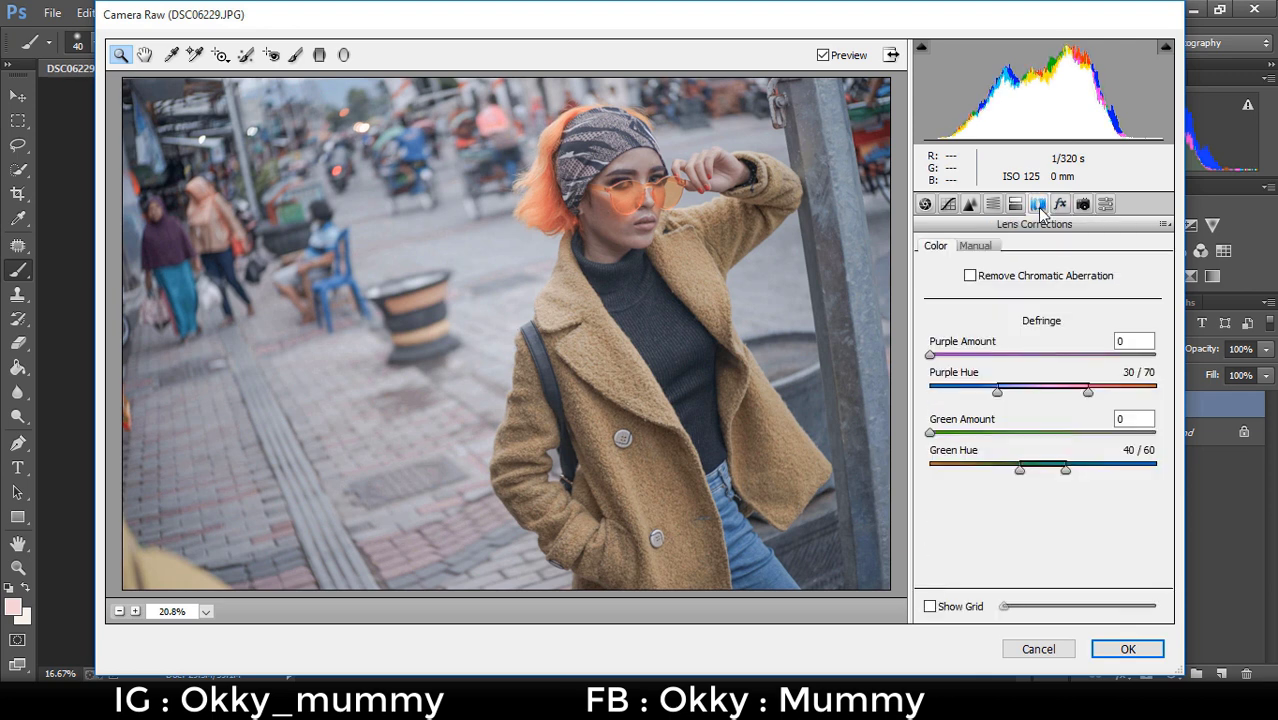
click(1018, 208)
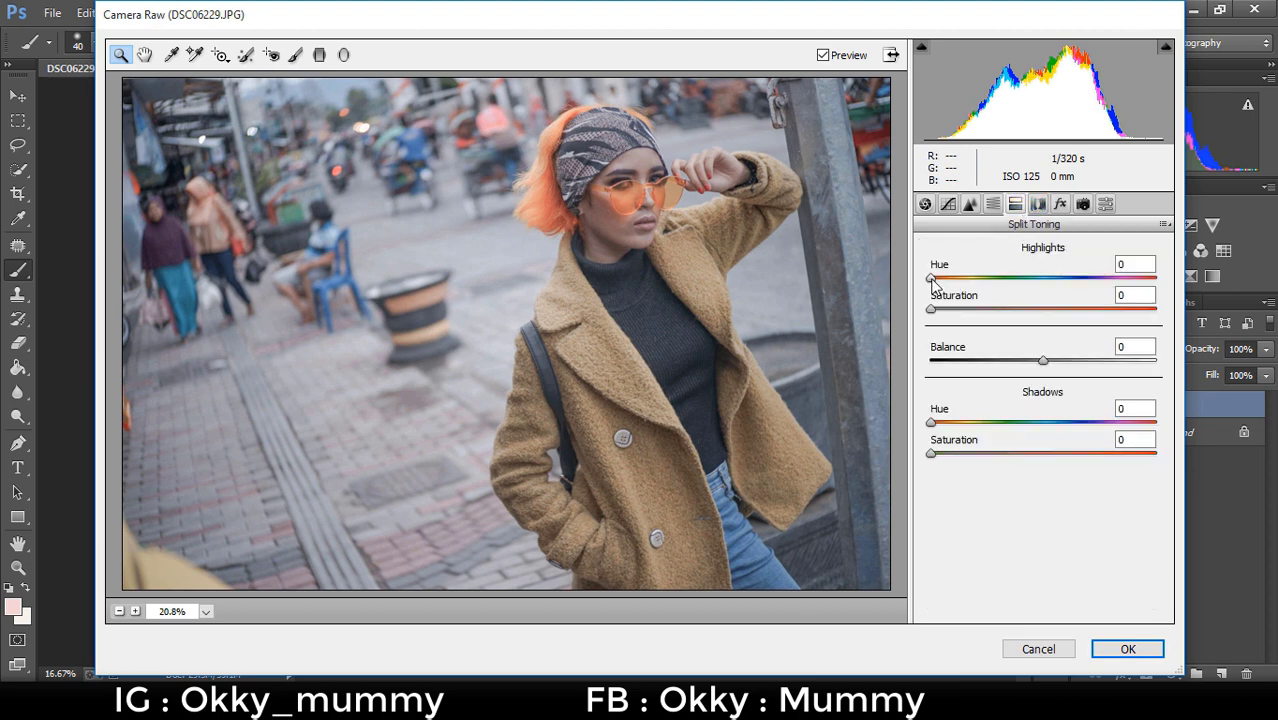
click(993, 204)
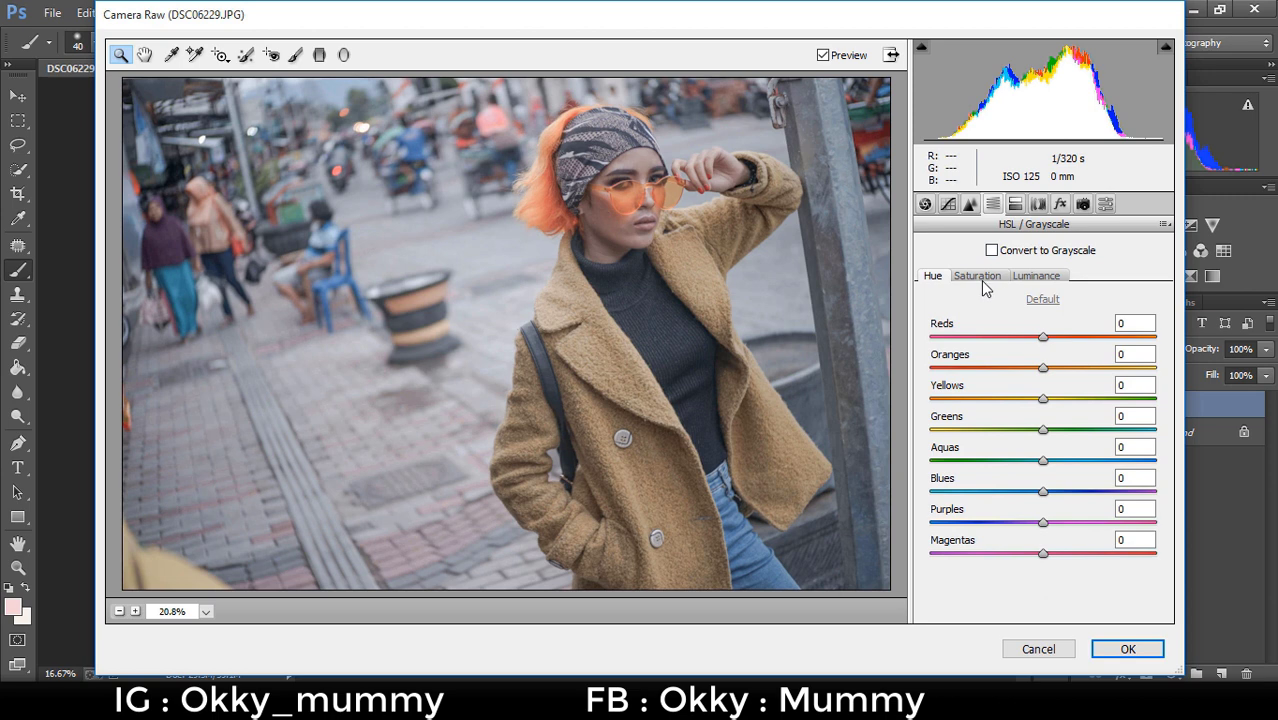
mouse_move(1043, 338)
mouse_down()
mouse_move(1019, 368)
mouse_move(1026, 430)
mouse_move(1041, 462)
mouse_move(1079, 460)
mouse_move(1028, 497)
mouse_move(1042, 497)
mouse_up()
click(1045, 493)
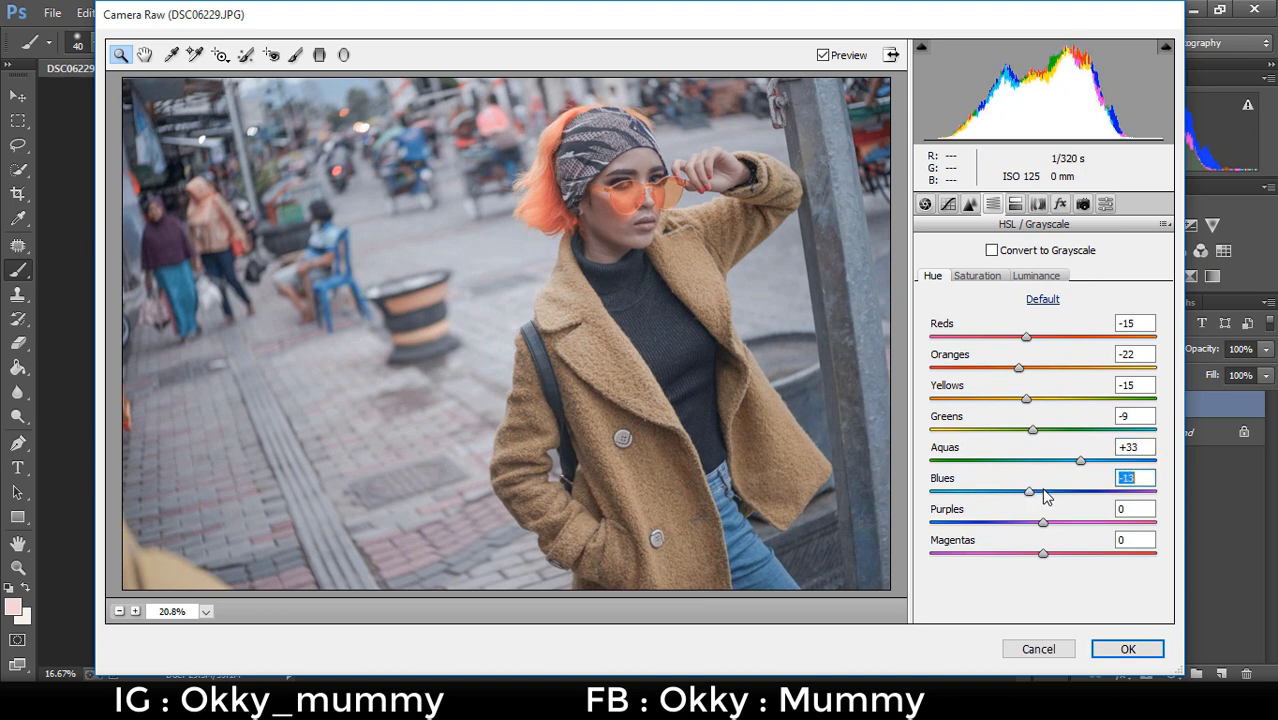
- Switch to HSL Saturation and set Reds to +25 and Yellows to -27
click(977, 275)
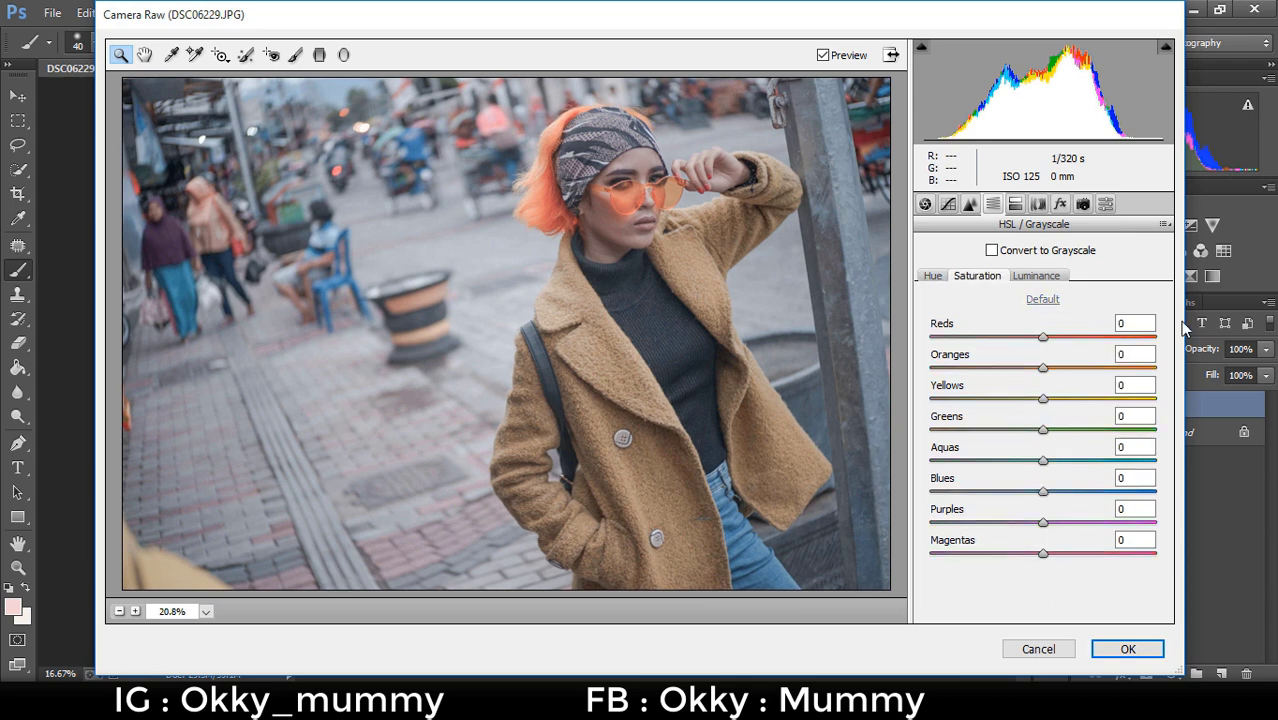
mouse_move(1043, 337)
mouse_down()
mouse_move(1072, 346)
mouse_move(1045, 370)
mouse_up()
click(1043, 369)
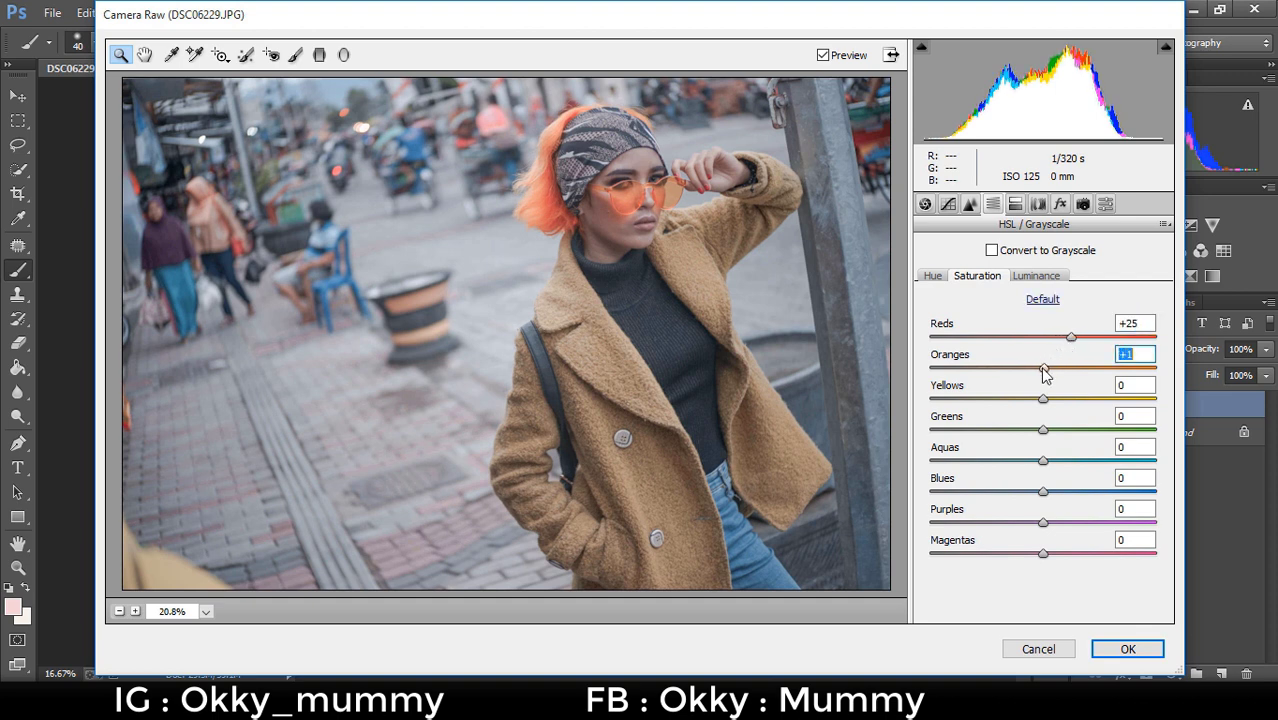
click(1044, 399)
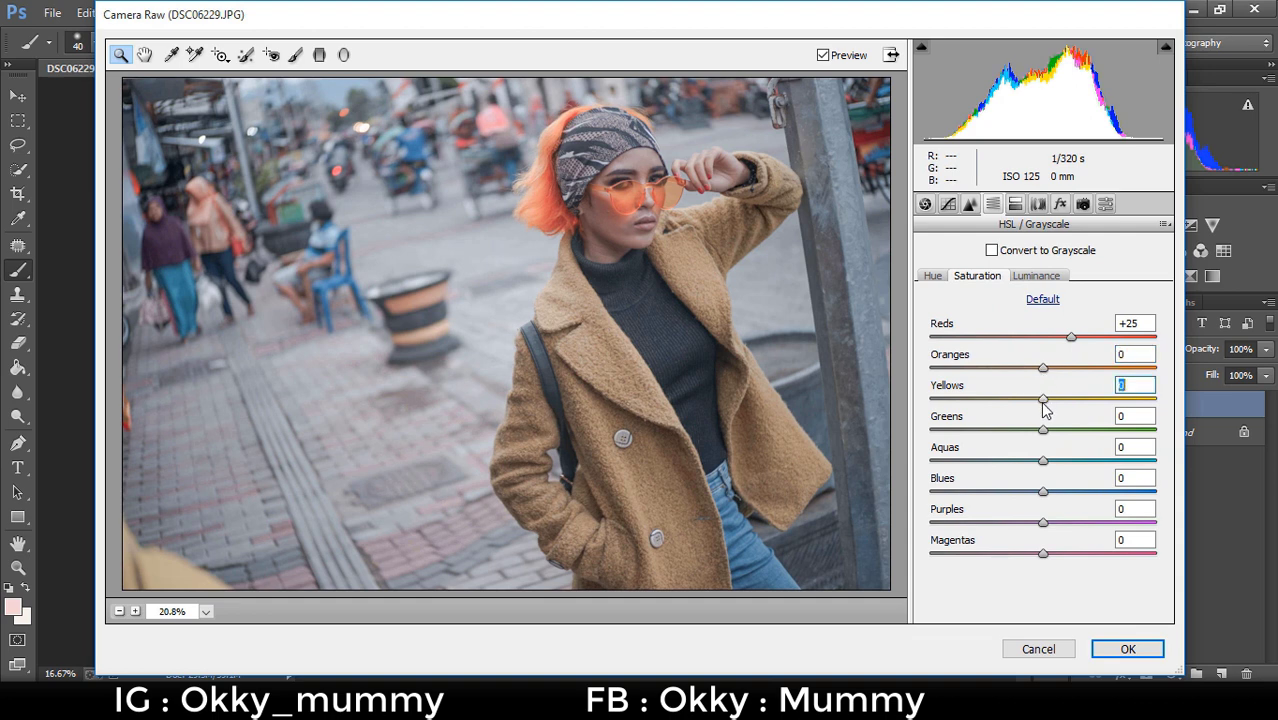
mouse_move(1044, 399)
mouse_down()
mouse_move(1033, 403)
mouse_move(1062, 403)
mouse_move(1013, 403)
mouse_move(1045, 437)
mouse_move(970, 432)
mouse_up()
- Set Greens -63, Aquas -14, Blues +30 and Magentas +2 saturation
click(1043, 432)
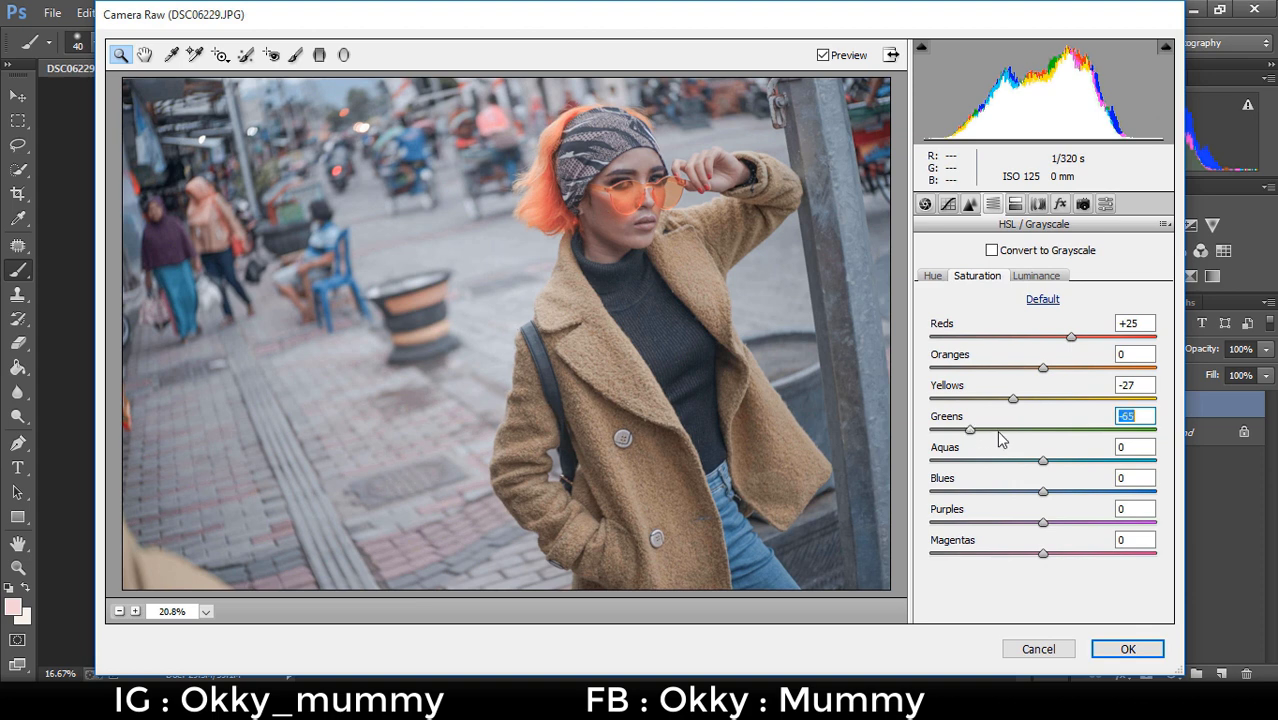
click(1044, 465)
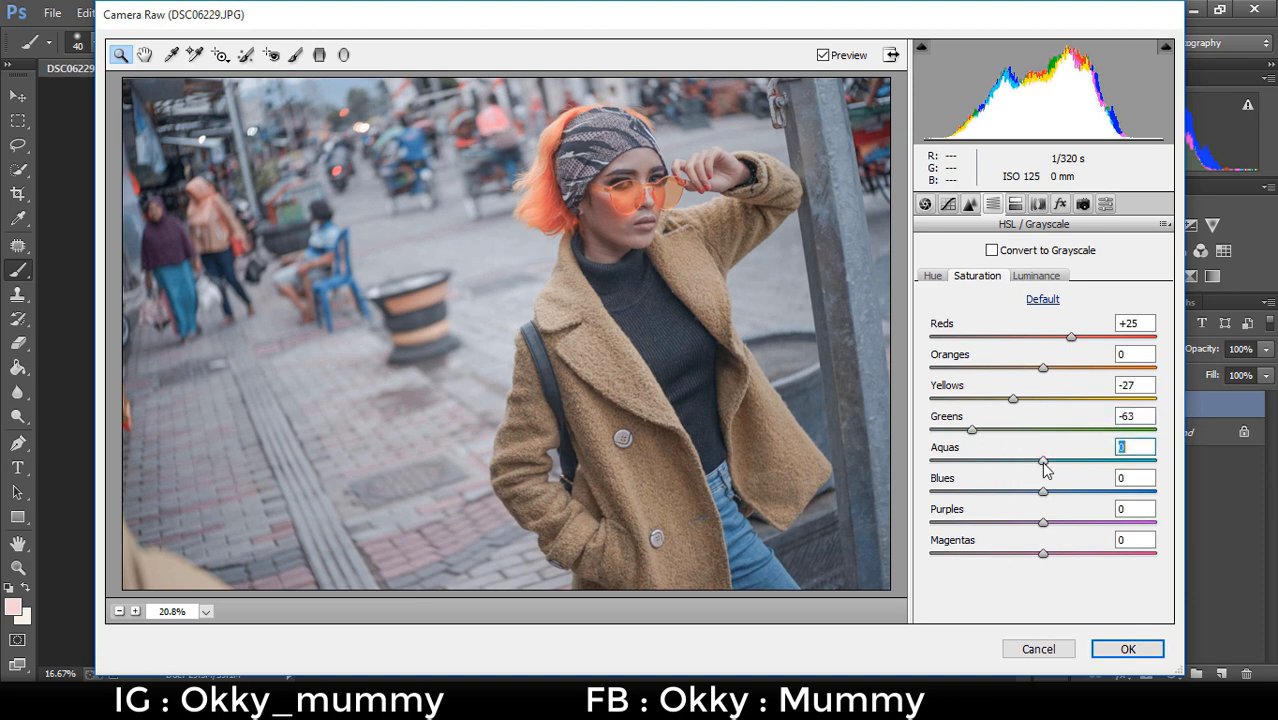
mouse_move(1041, 464)
mouse_down()
mouse_move(1021, 466)
mouse_move(1035, 476)
mouse_up()
drag(1043, 497, 1080, 500)
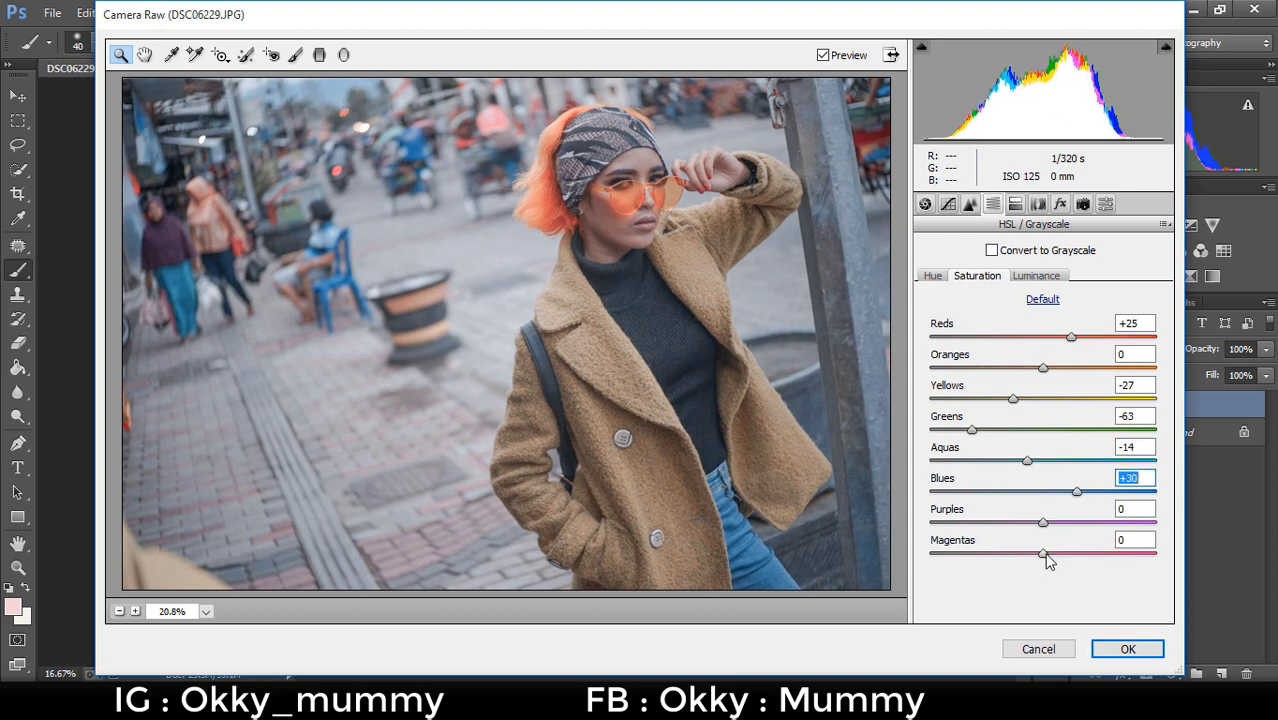
drag(1045, 556, 1047, 556)
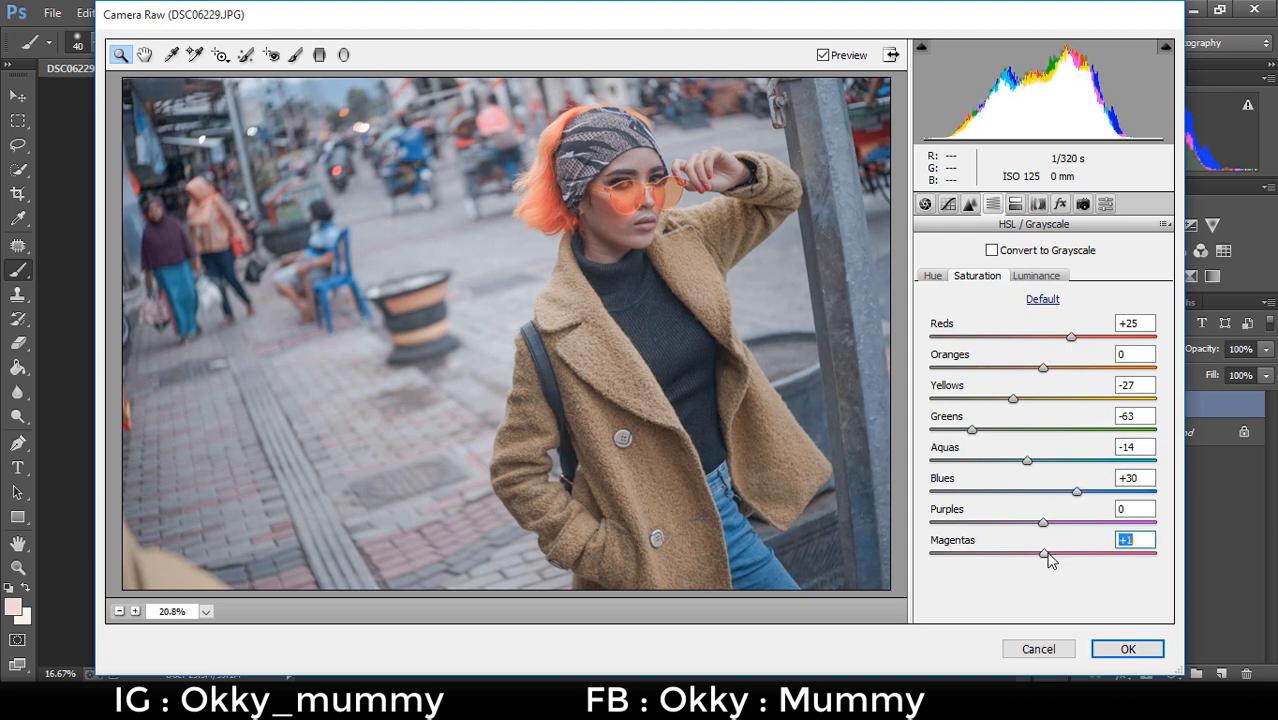
click(1037, 277)
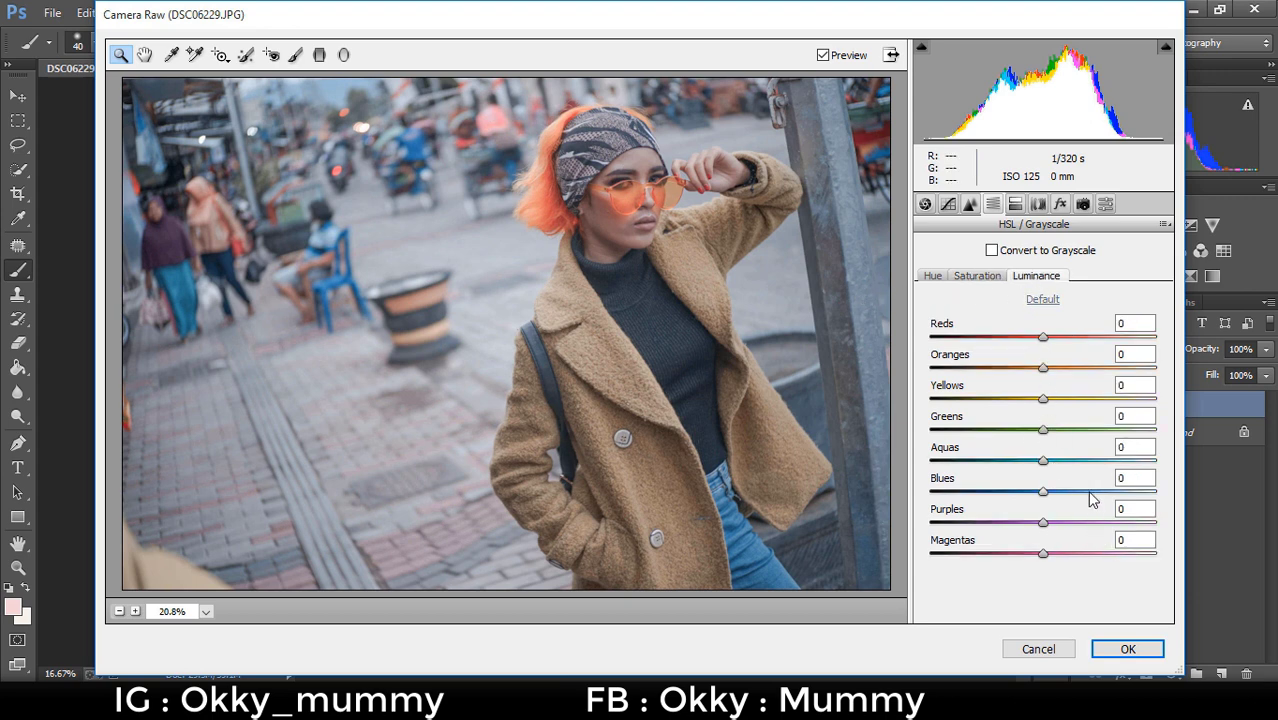
- Set HSL luminance to Reds -15, Yellows -25, Greens +16, Aquas +14 and Blues +23
click(1041, 337)
drag(1041, 341, 1032, 342)
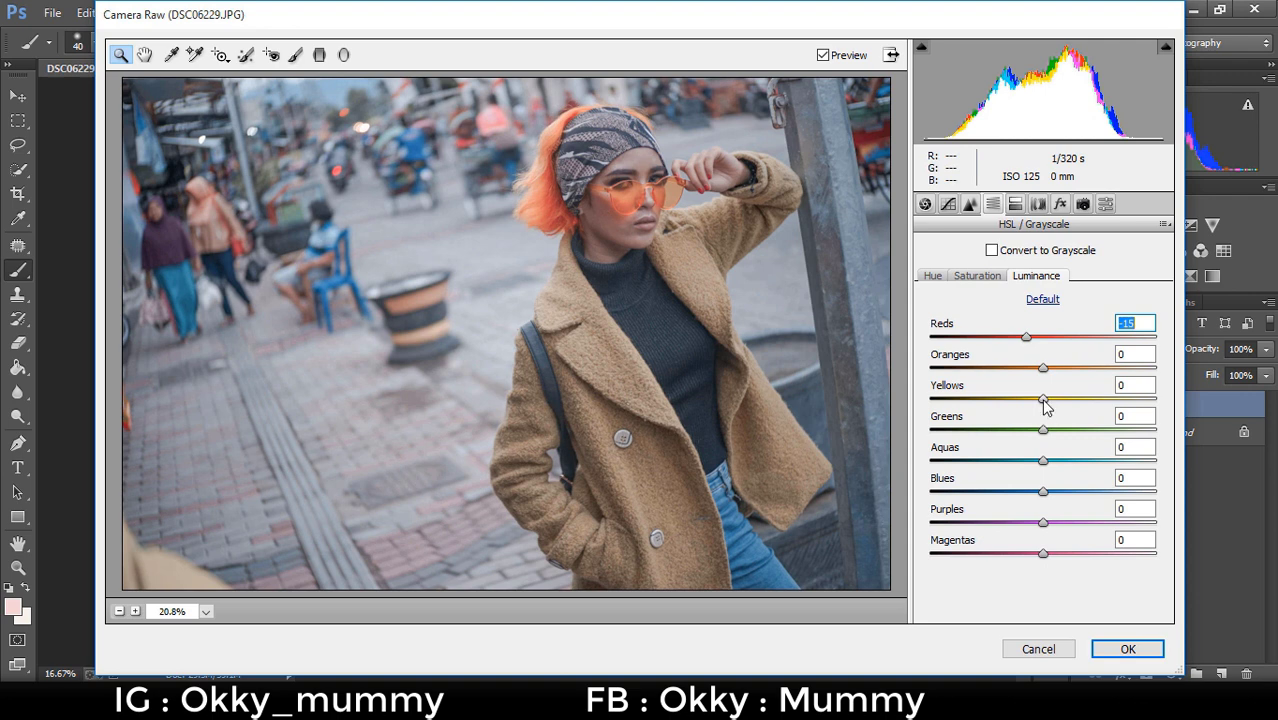
mouse_move(1043, 399)
mouse_down()
mouse_move(1006, 400)
mouse_move(1038, 411)
mouse_move(1022, 421)
mouse_up()
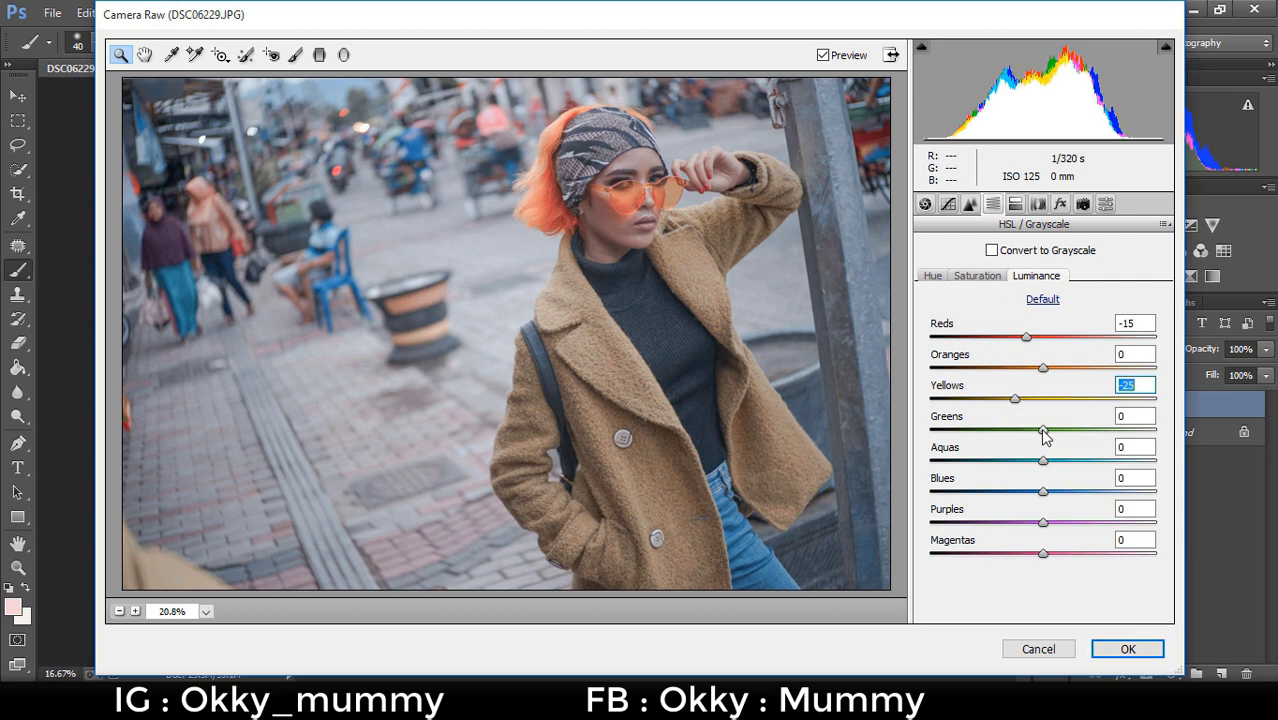
drag(1043, 433, 1058, 435)
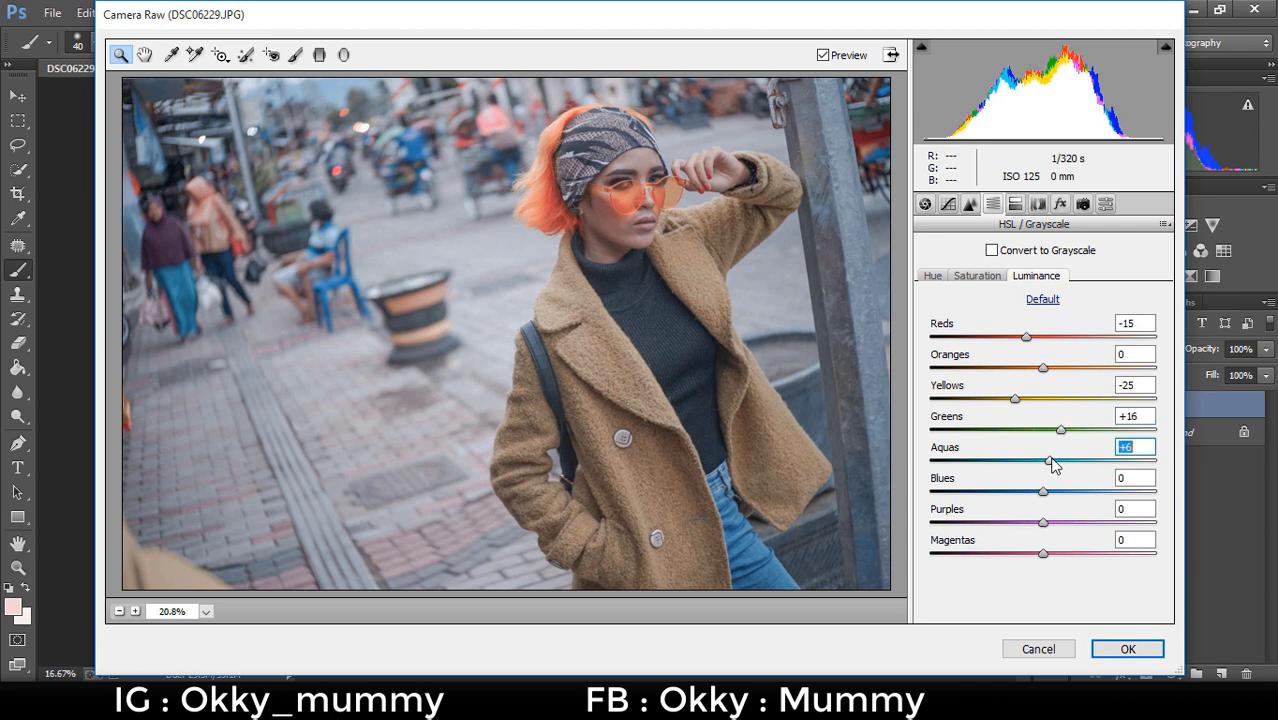
mouse_move(1043, 461)
mouse_down()
mouse_move(1059, 461)
mouse_move(1072, 497)
mouse_up()
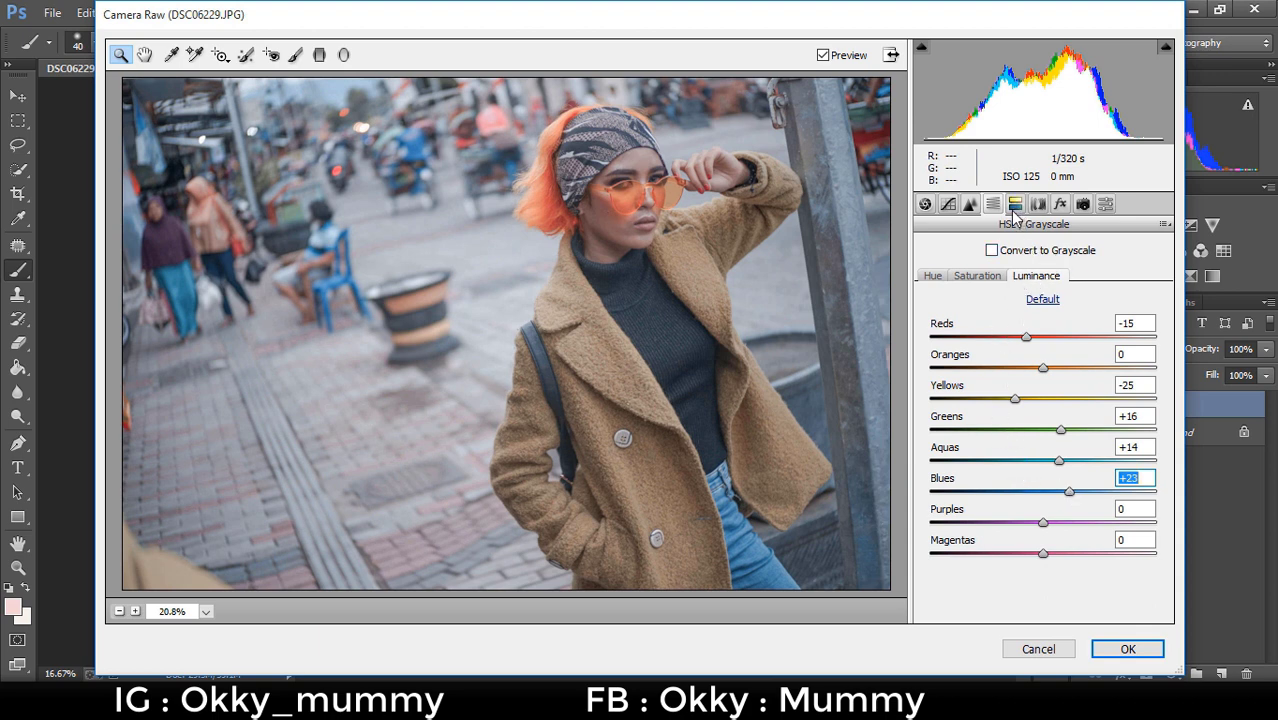
- Open the Tone Curve Point tab and nudge the curve's black point up slightly
click(970, 210)
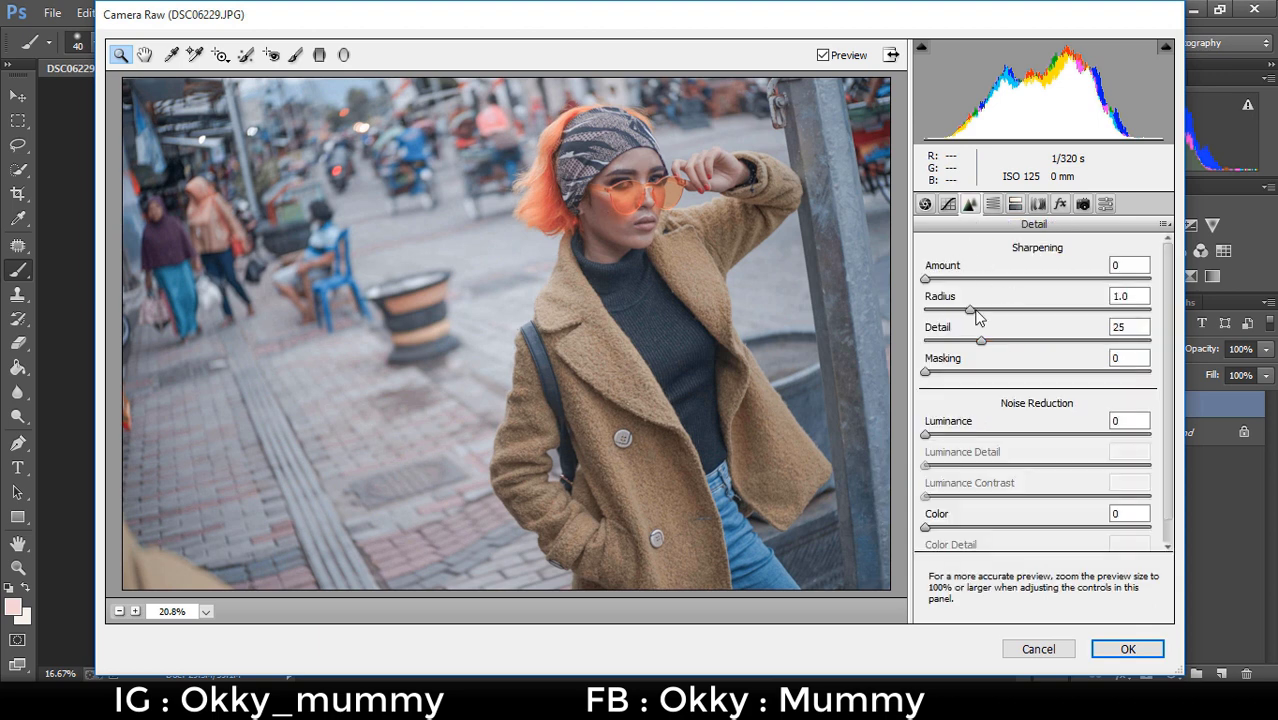
click(950, 208)
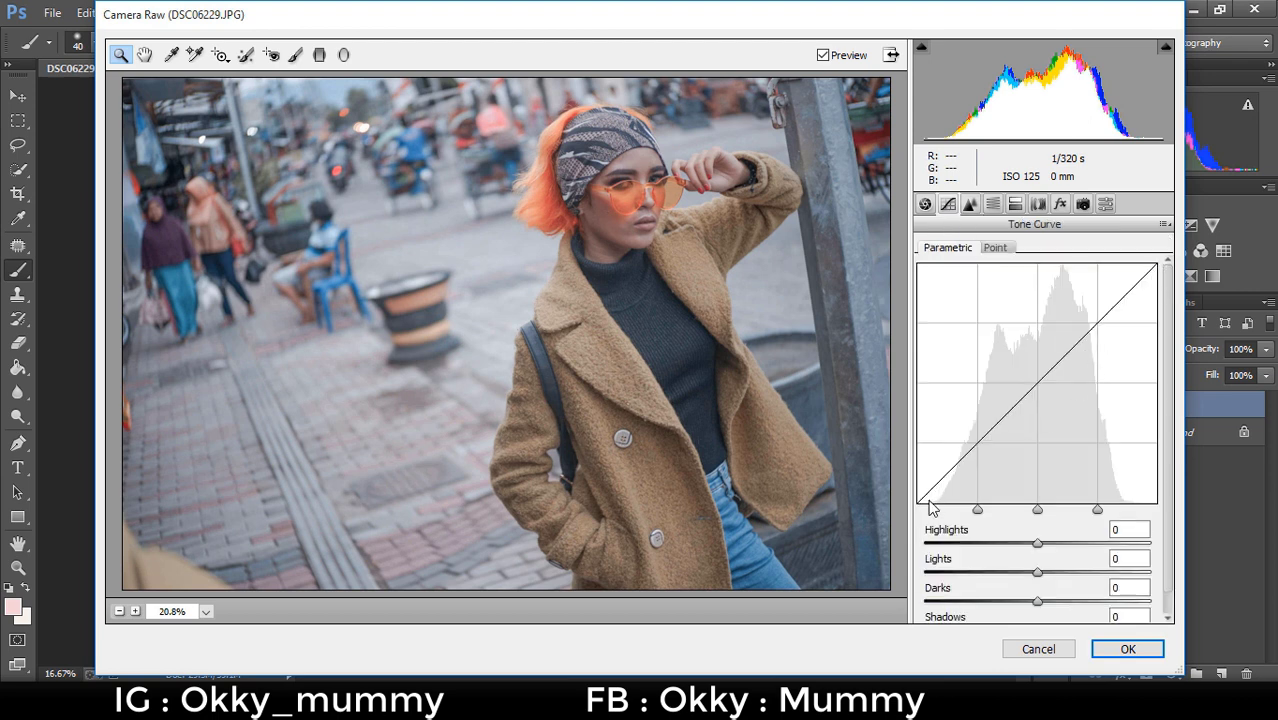
click(993, 253)
click(948, 248)
click(996, 250)
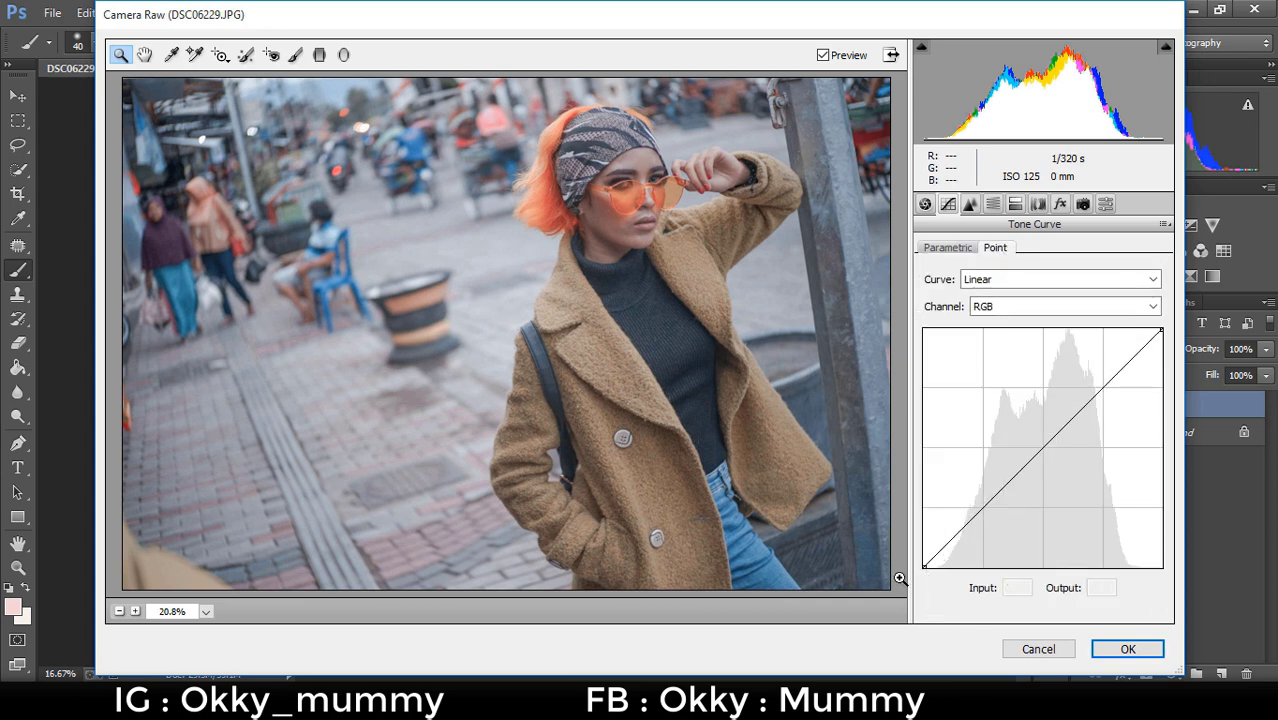
mouse_move(922, 568)
mouse_down()
mouse_move(923, 581)
mouse_move(975, 516)
mouse_move(921, 592)
mouse_up()
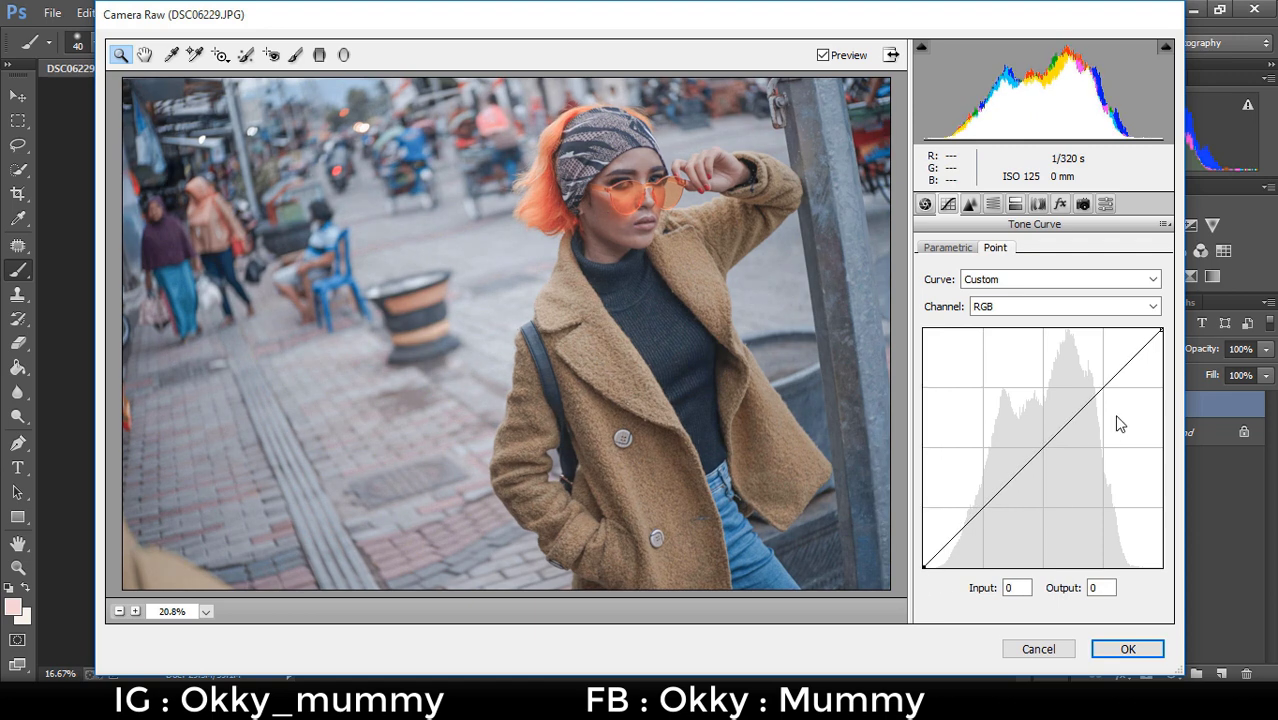
- Pull the white point down to 226 and add curve points near 194/176 and 120/119
drag(1161, 333, 1167, 334)
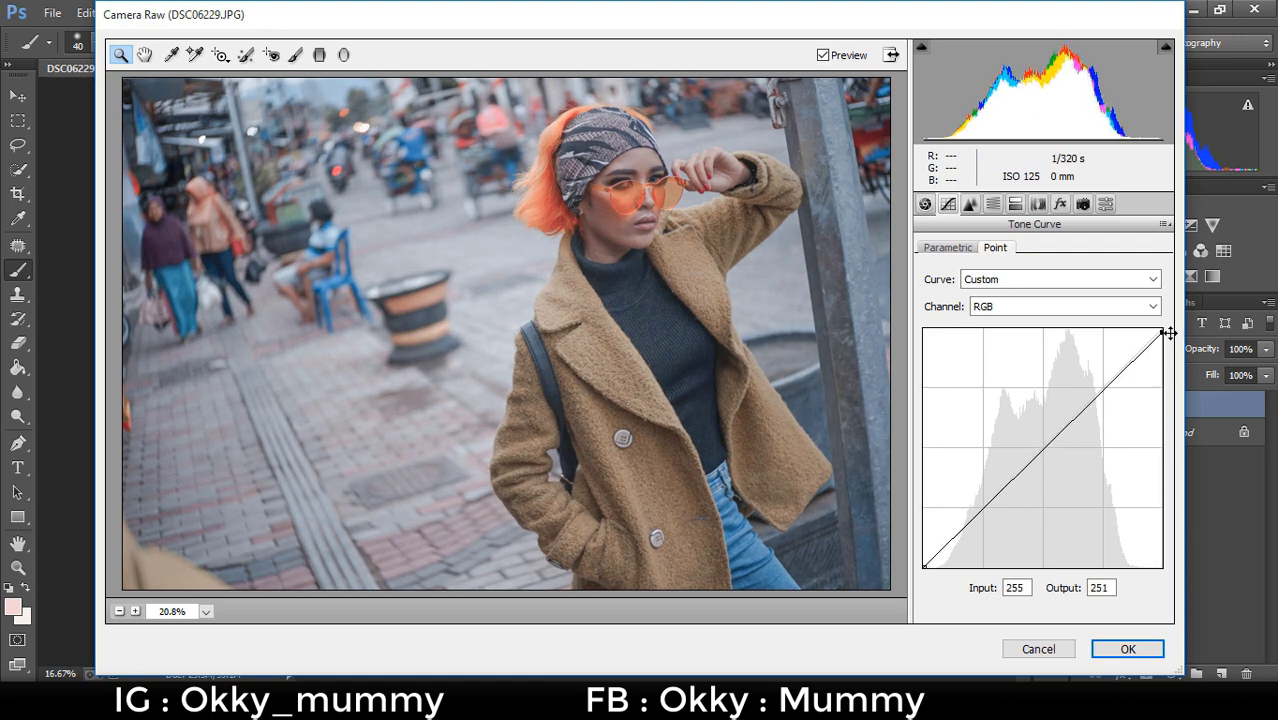
drag(1168, 333, 1183, 365)
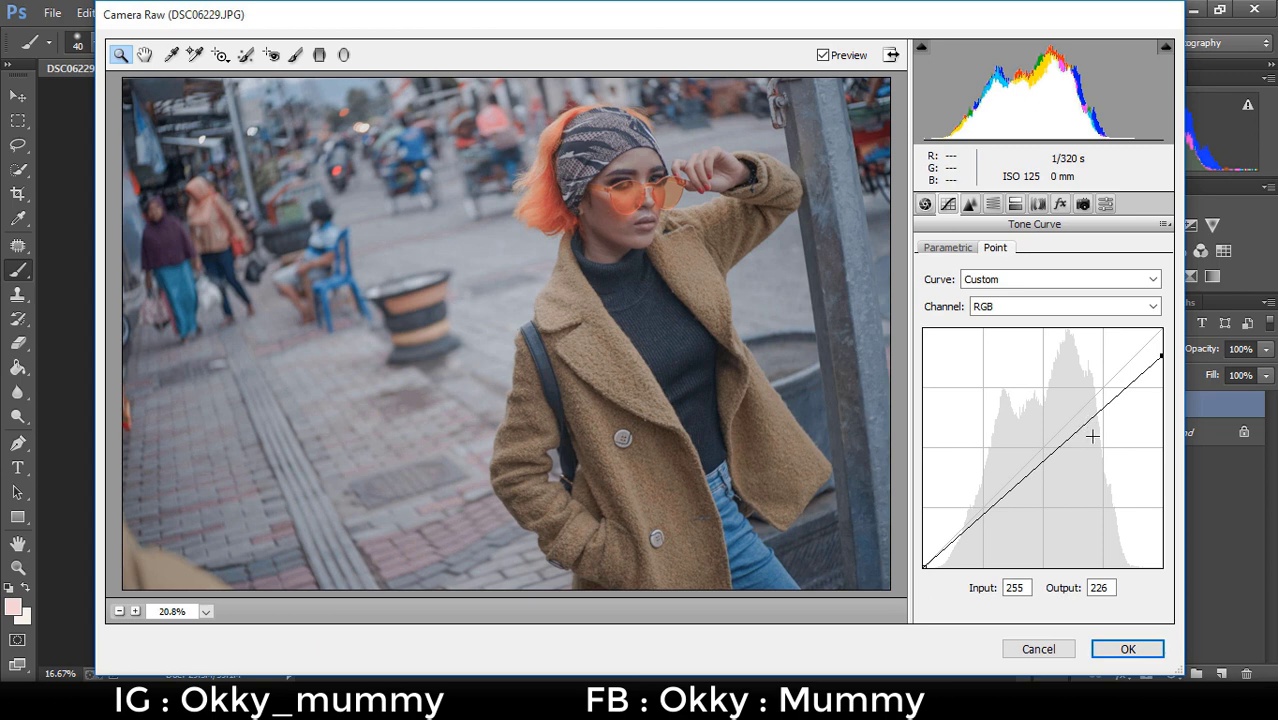
click(1105, 410)
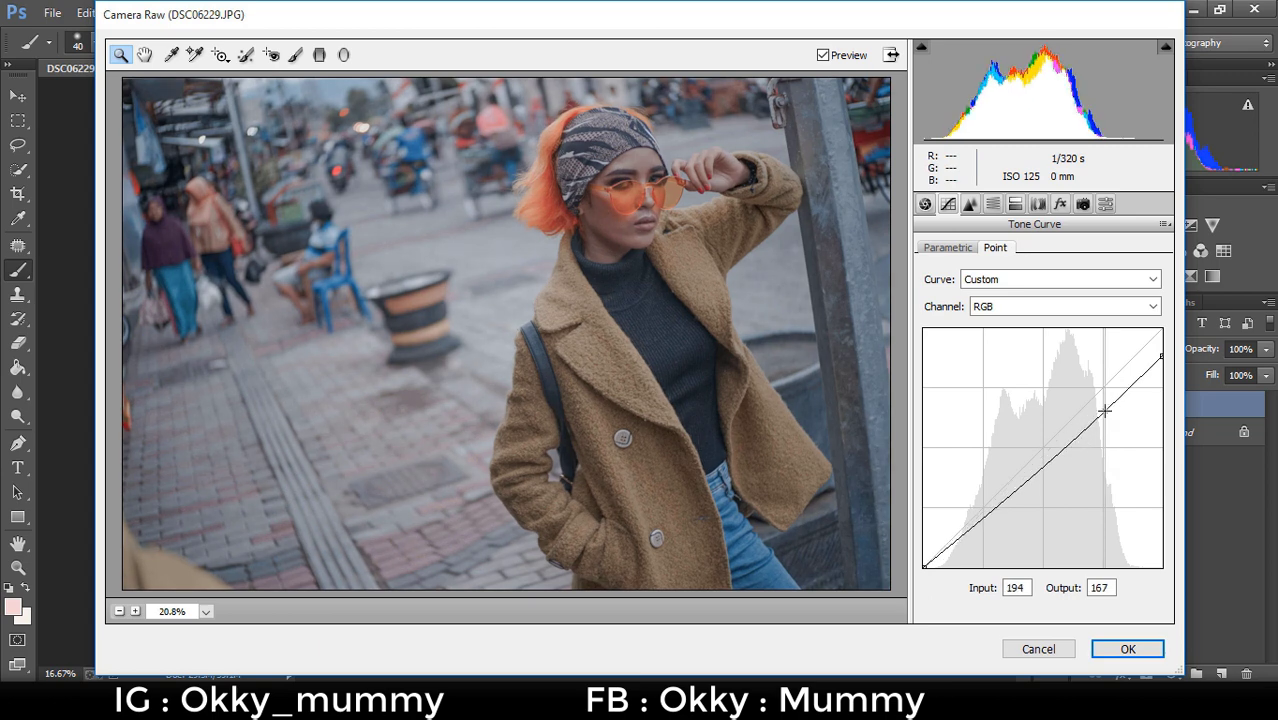
drag(1105, 410, 1105, 401)
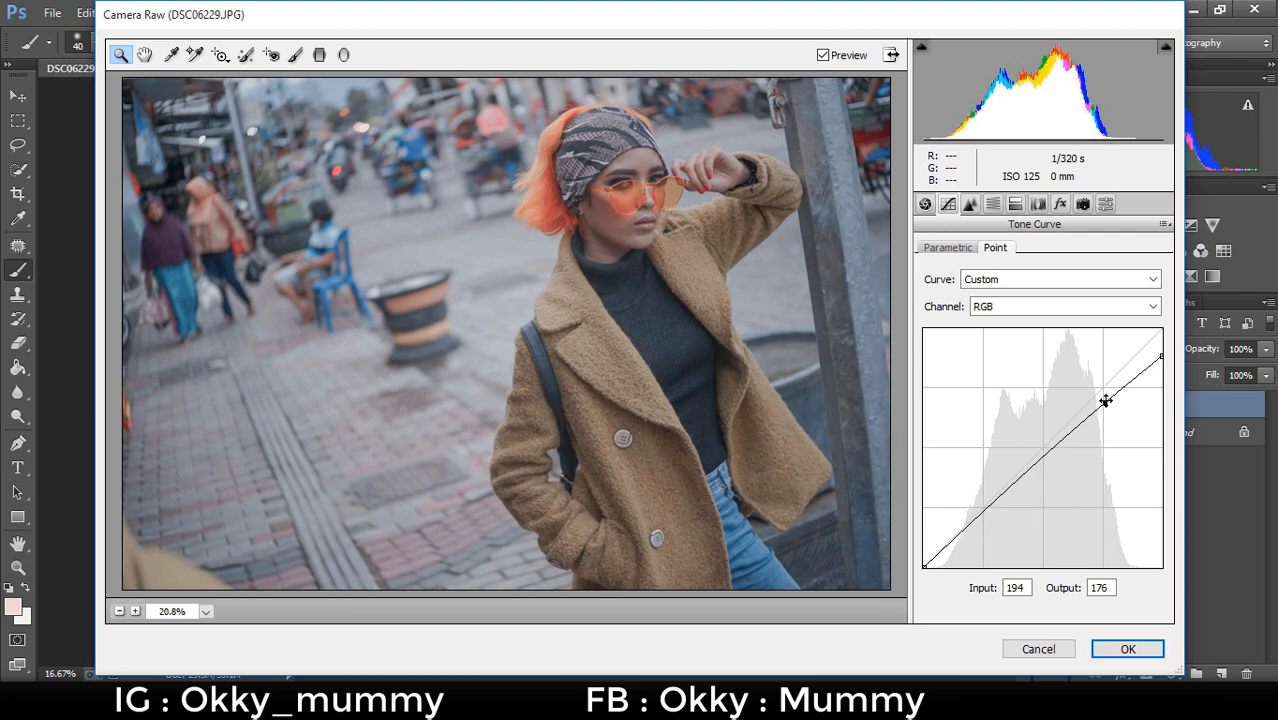
click(1016, 483)
drag(1016, 483, 1039, 468)
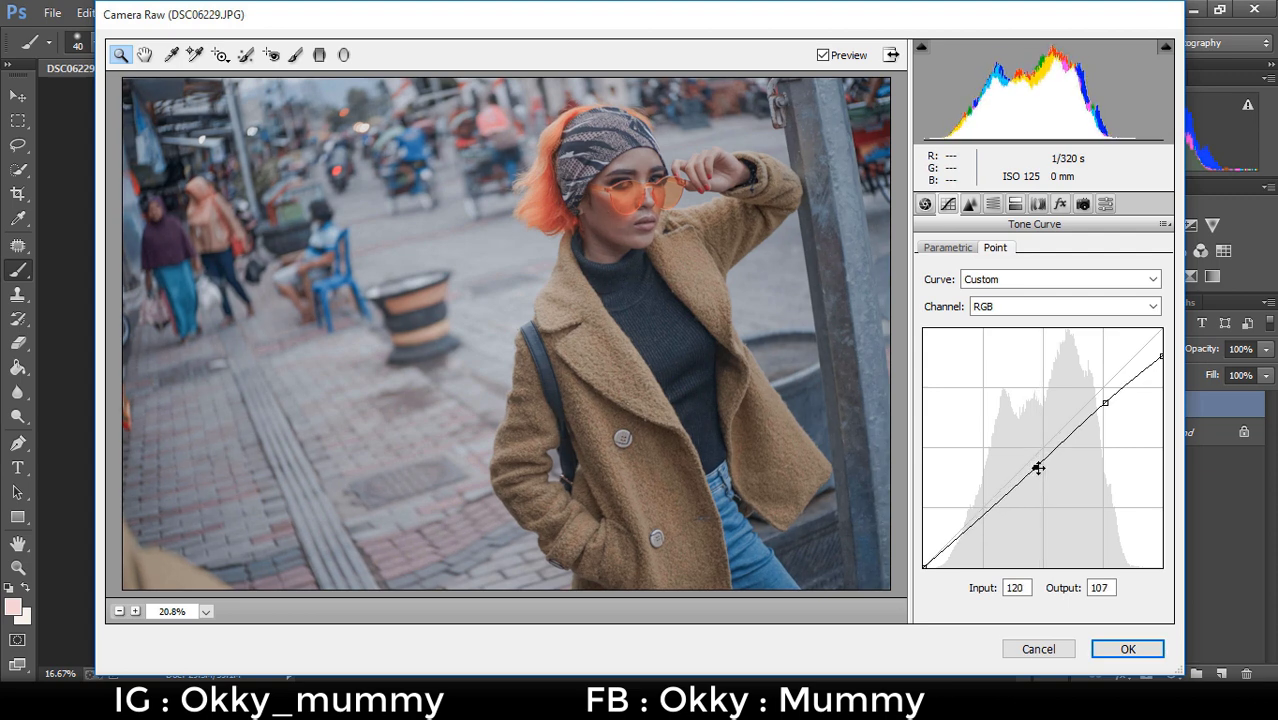
key(Up)
key(Up)
key(Up)
key(Up)
key(Up)
key(Up)
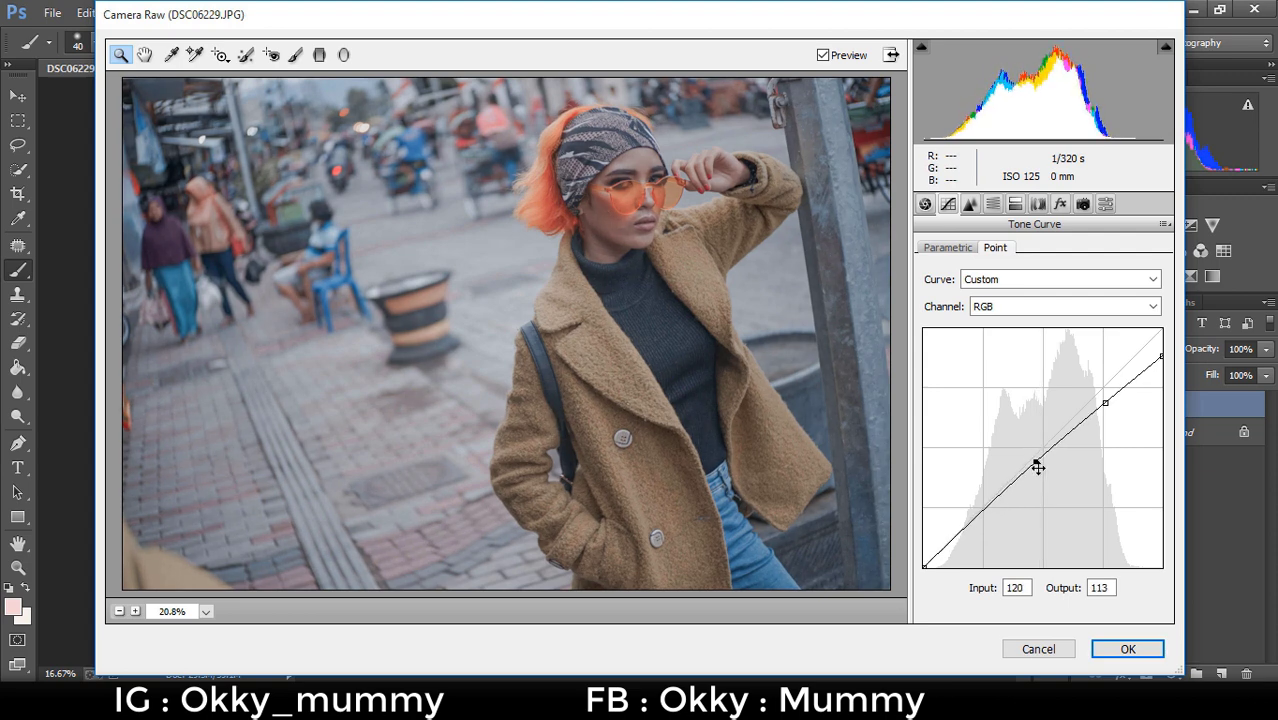
key(Up)
key(Up)
key(Up)
key(Up)
key(Up)
key(Up)
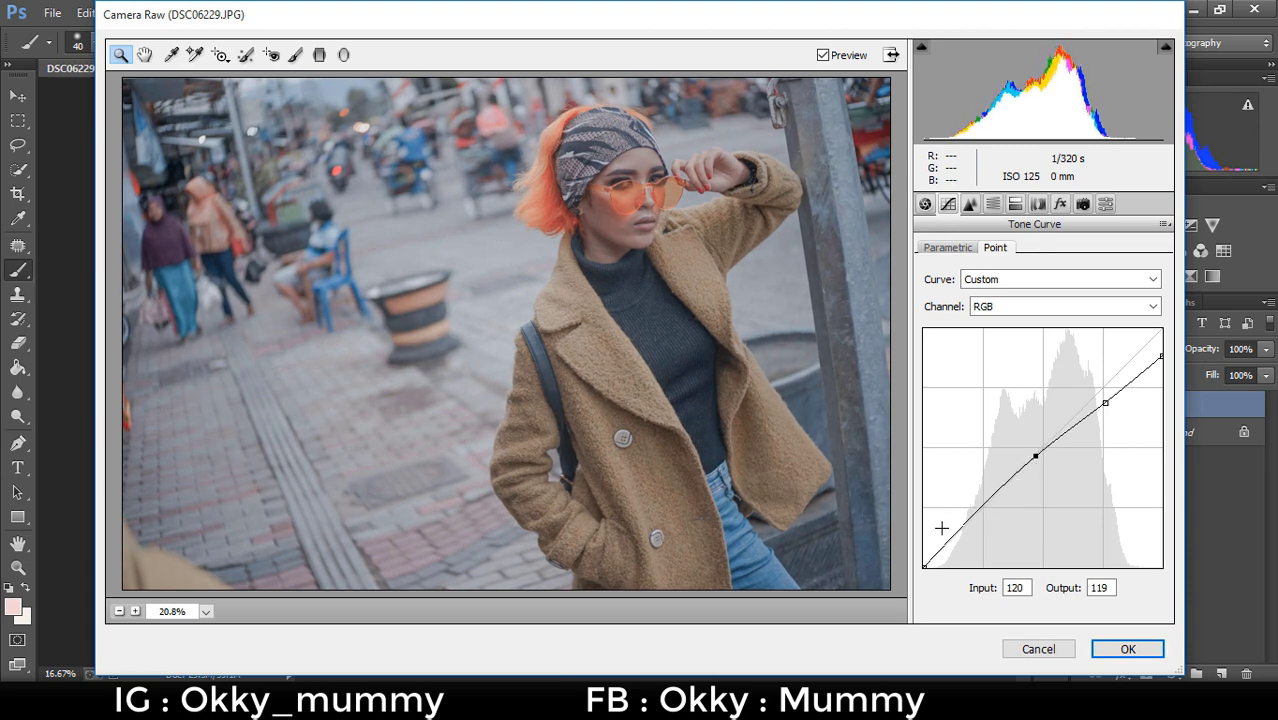
- Add a shadow point at Input 53, Output 57 on the RGB curve
drag(969, 516, 969, 533)
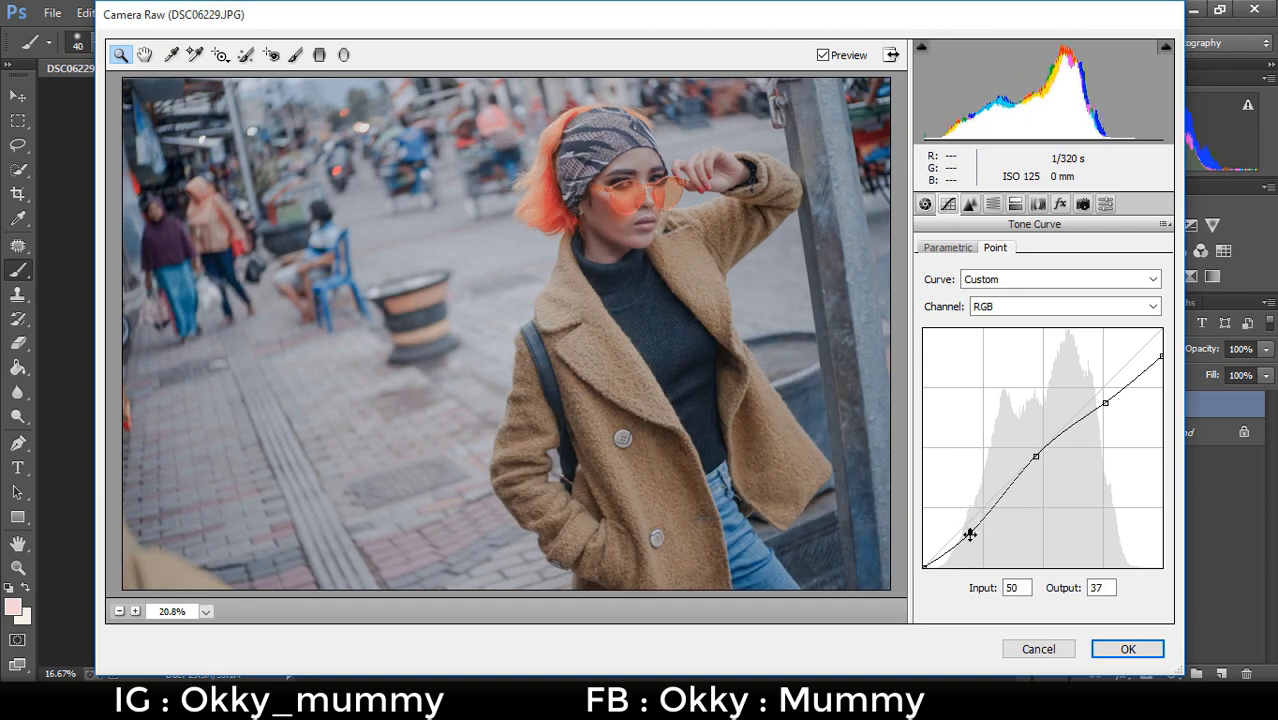
key(Right)
key(Right)
key(Right)
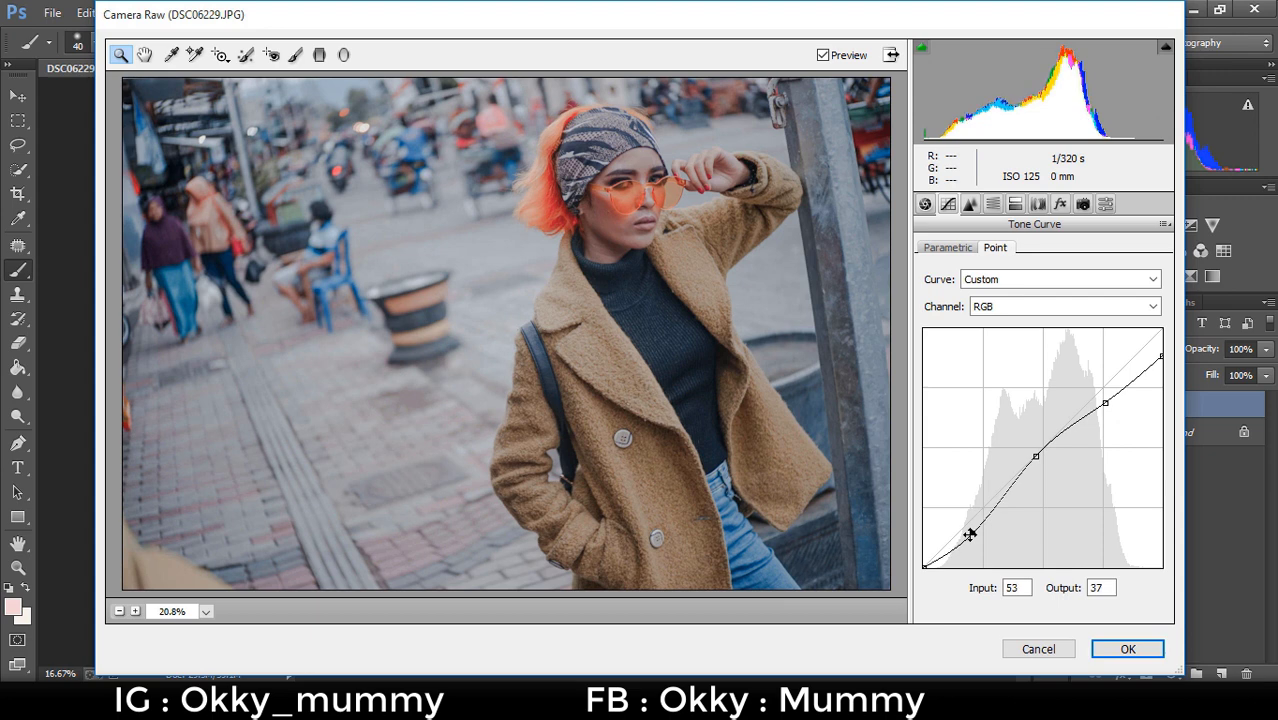
key(Up)
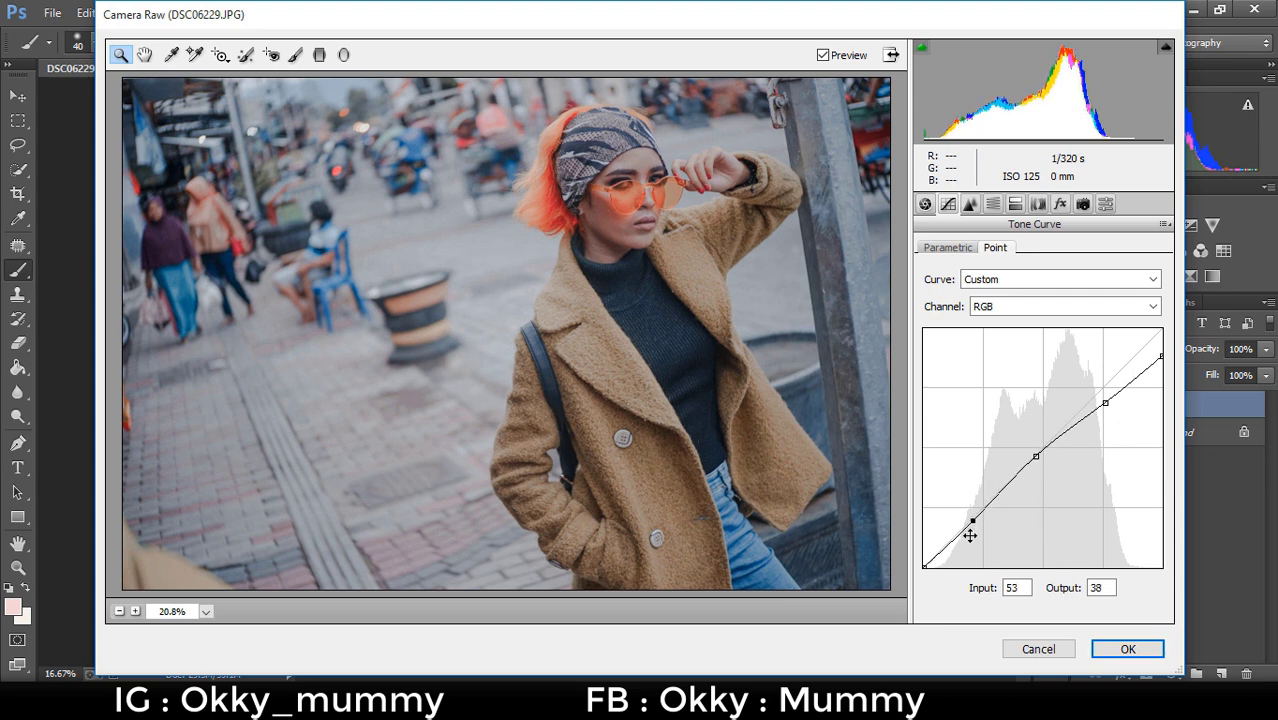
key(shift+Up)
key(Up)
key(Up)
key(Up)
key(Up)
key(Up)
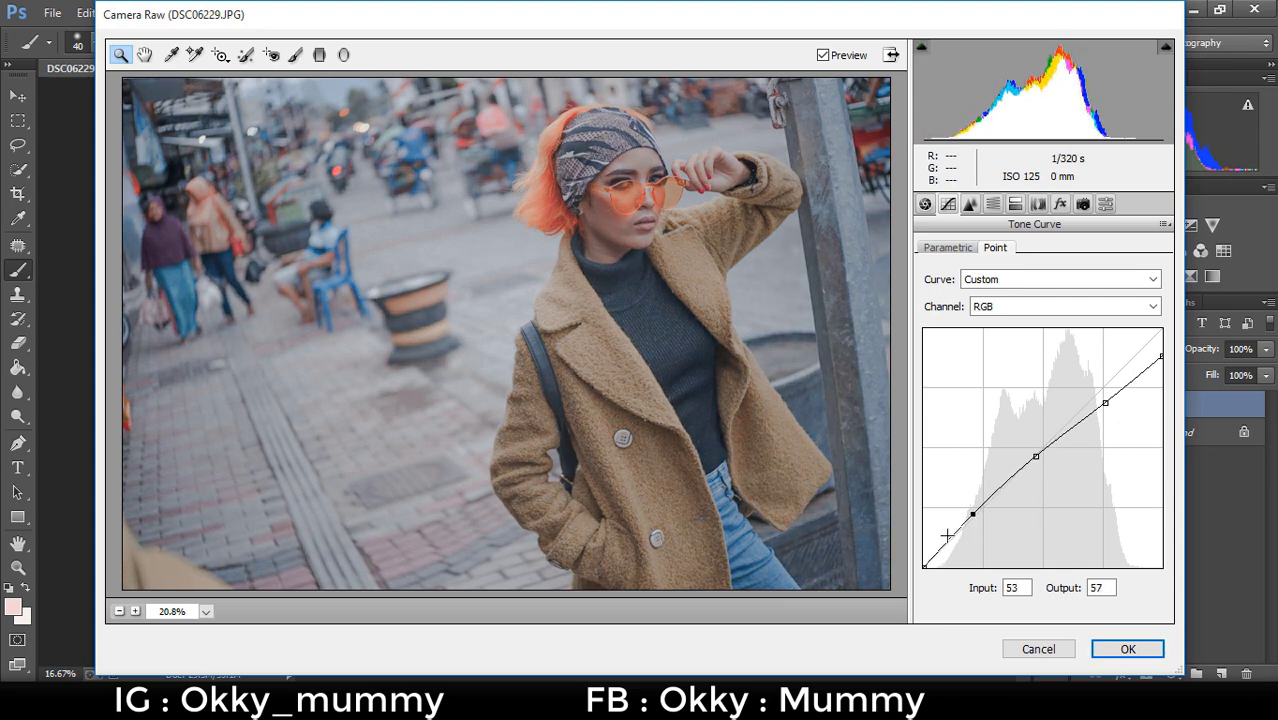
click(996, 308)
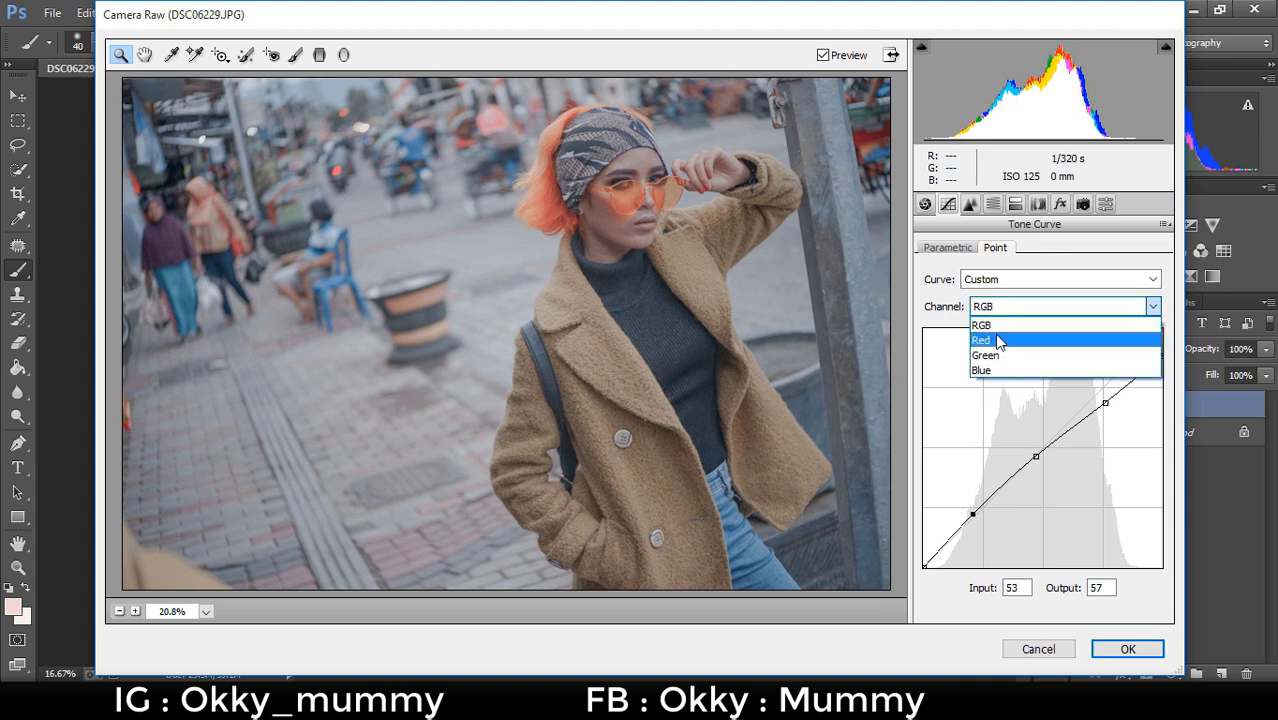
- Switch the curve to the Red channel and set its highlight and midtone points
click(996, 341)
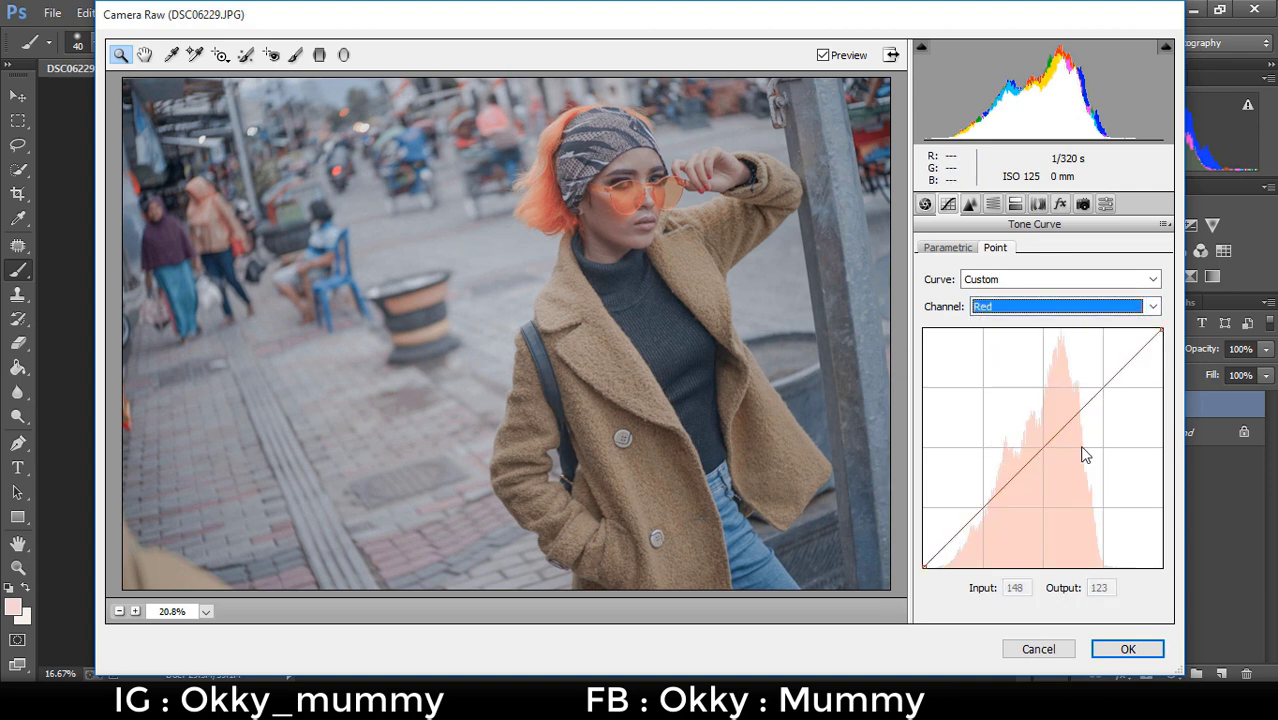
drag(1102, 388, 1098, 404)
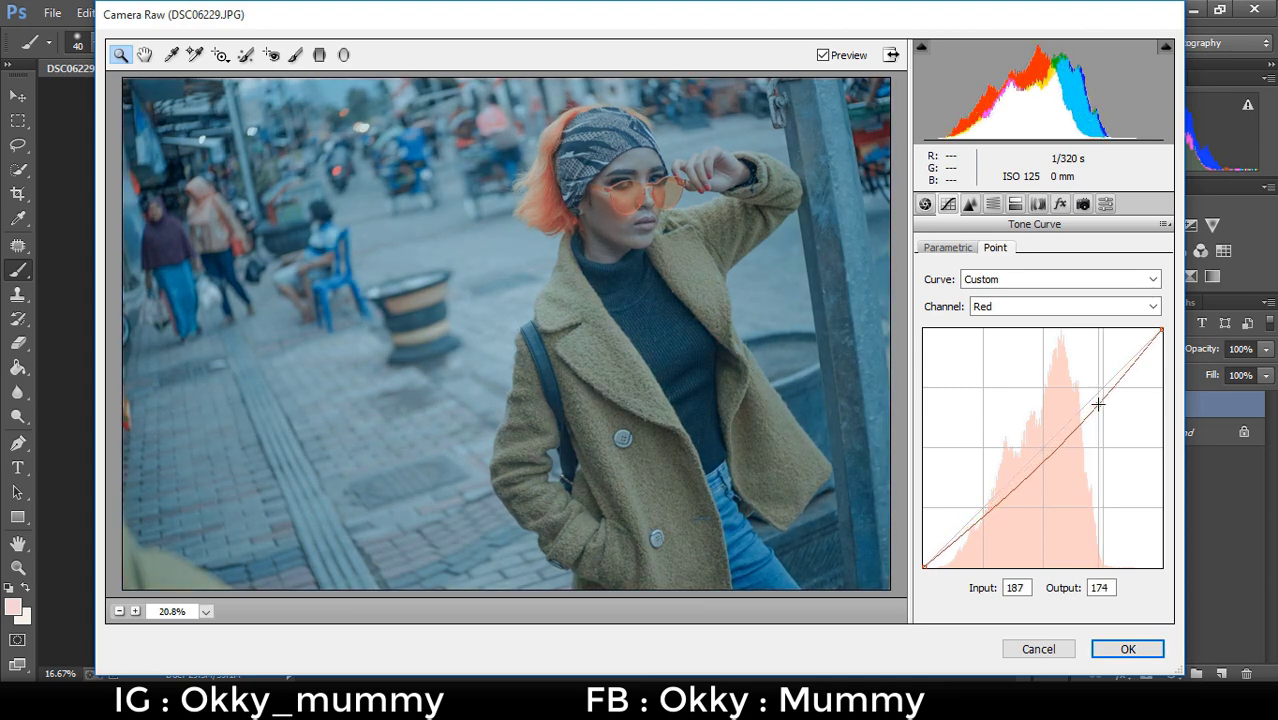
drag(1098, 404, 1098, 383)
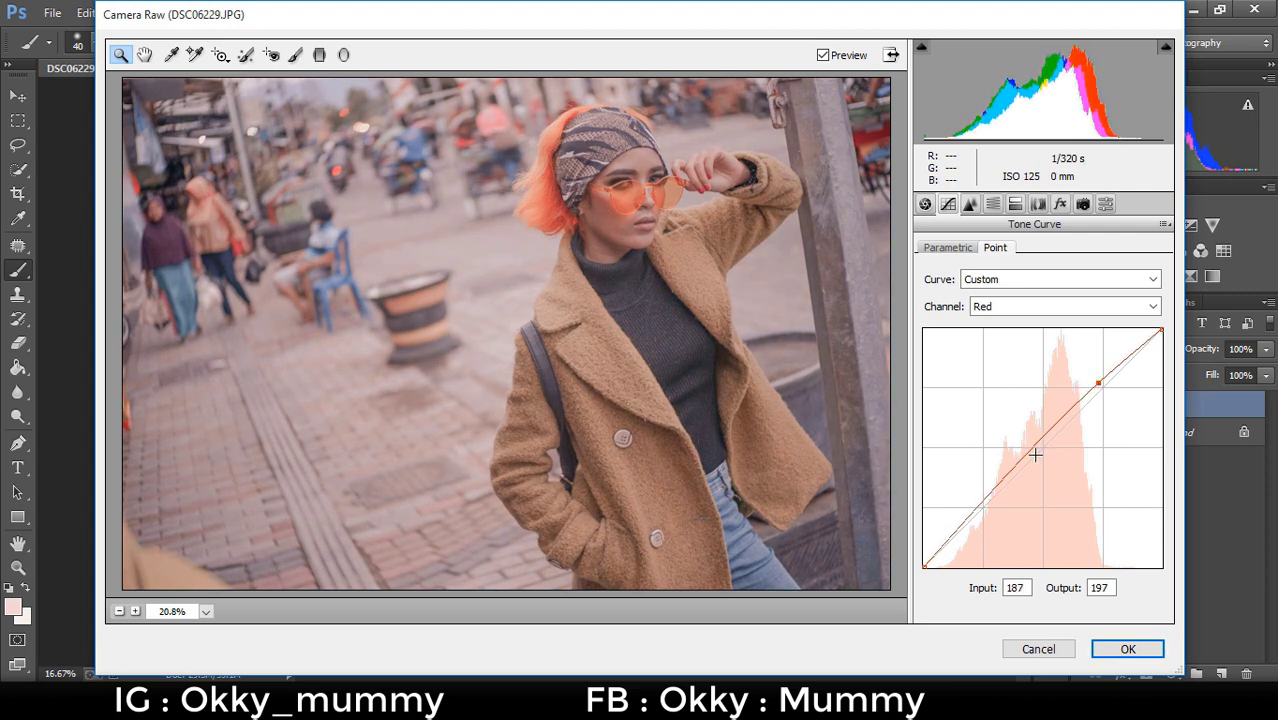
mouse_move(1043, 441)
mouse_down()
mouse_move(1035, 466)
mouse_move(1040, 453)
mouse_up()
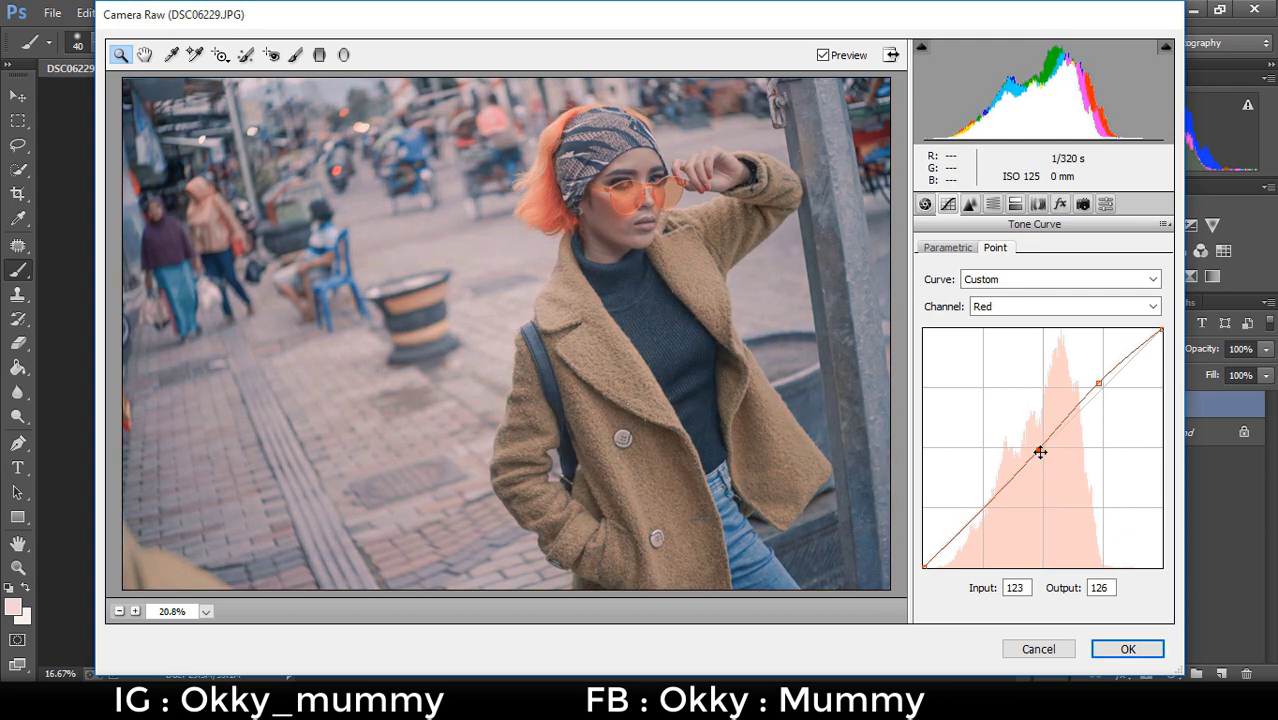
- Add red shadow points, lowering them to deepen shadows down to Input 40, Output 11
click(1000, 492)
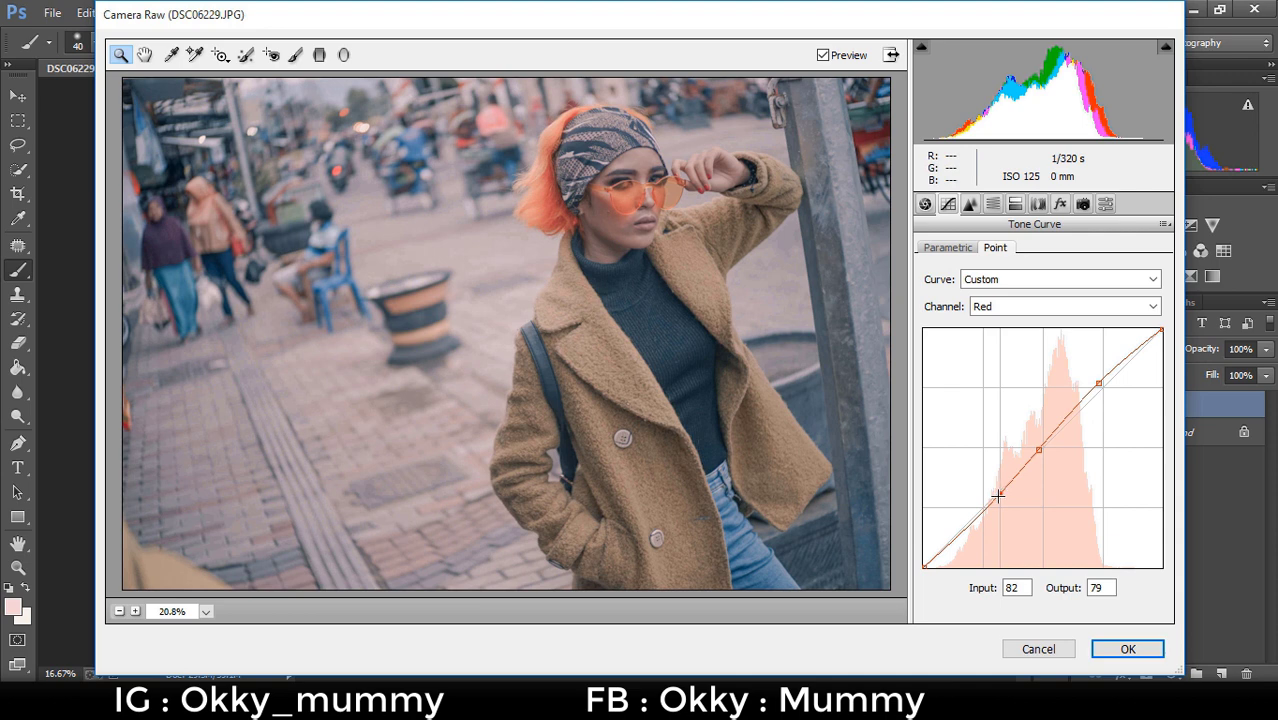
drag(998, 495, 1000, 496)
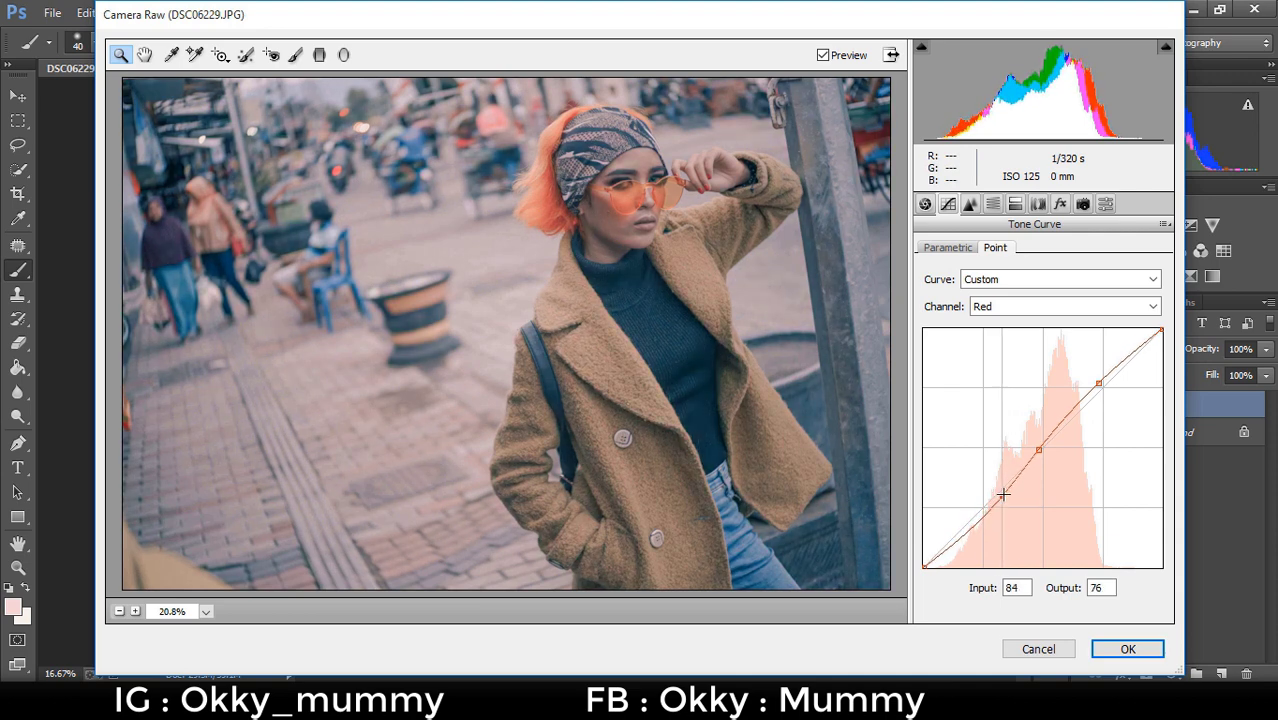
click(1003, 494)
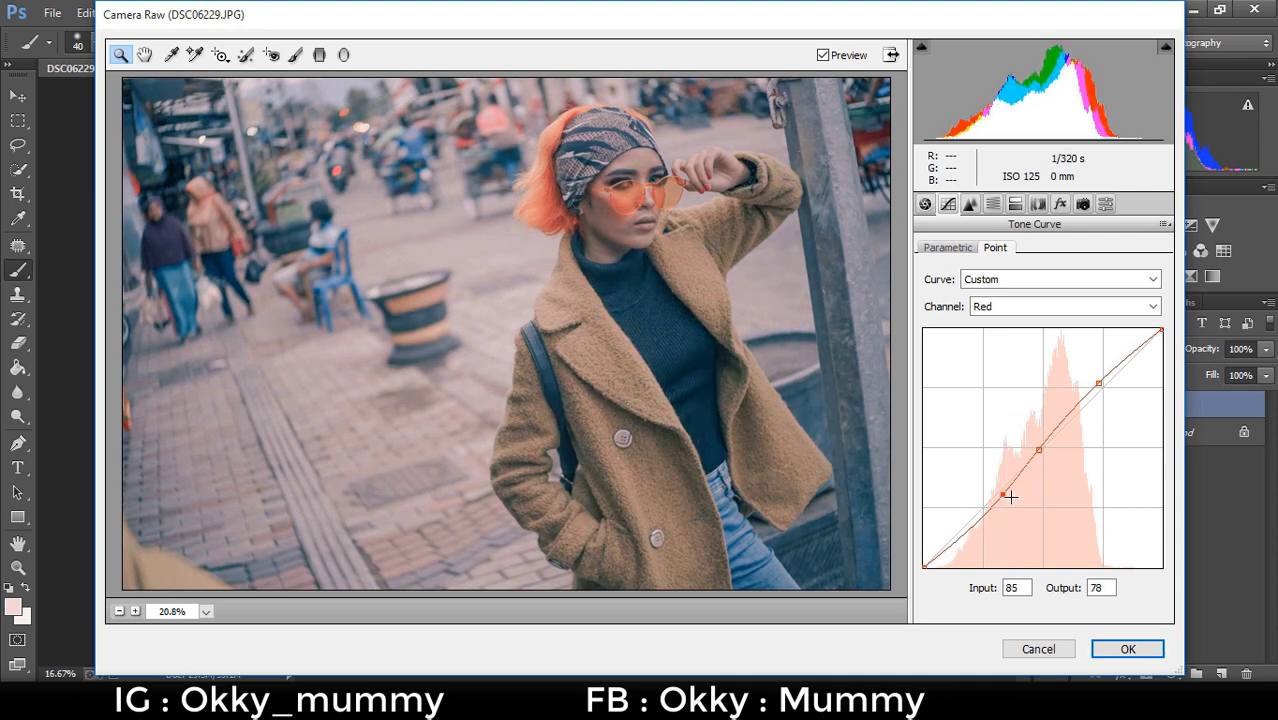
key(Down)
key(Down)
key(Down)
key(Down)
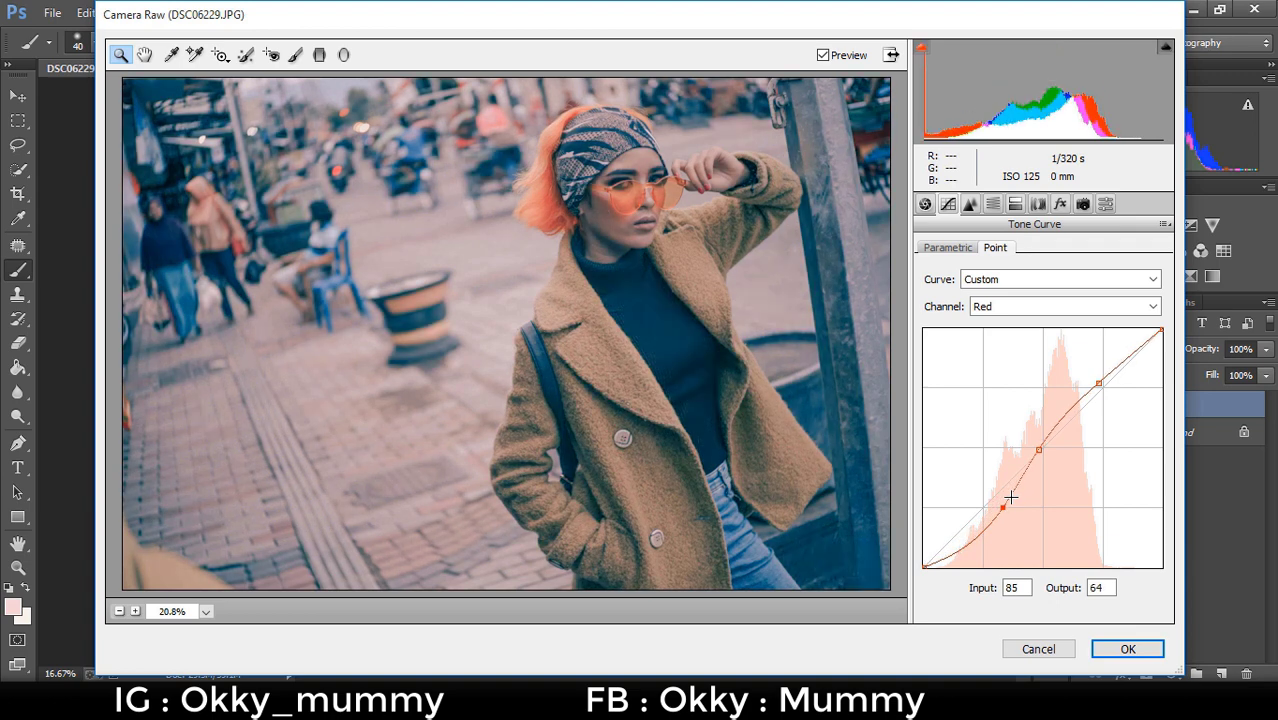
key(Down)
key(Down)
key(Down)
key(Down)
key(Down)
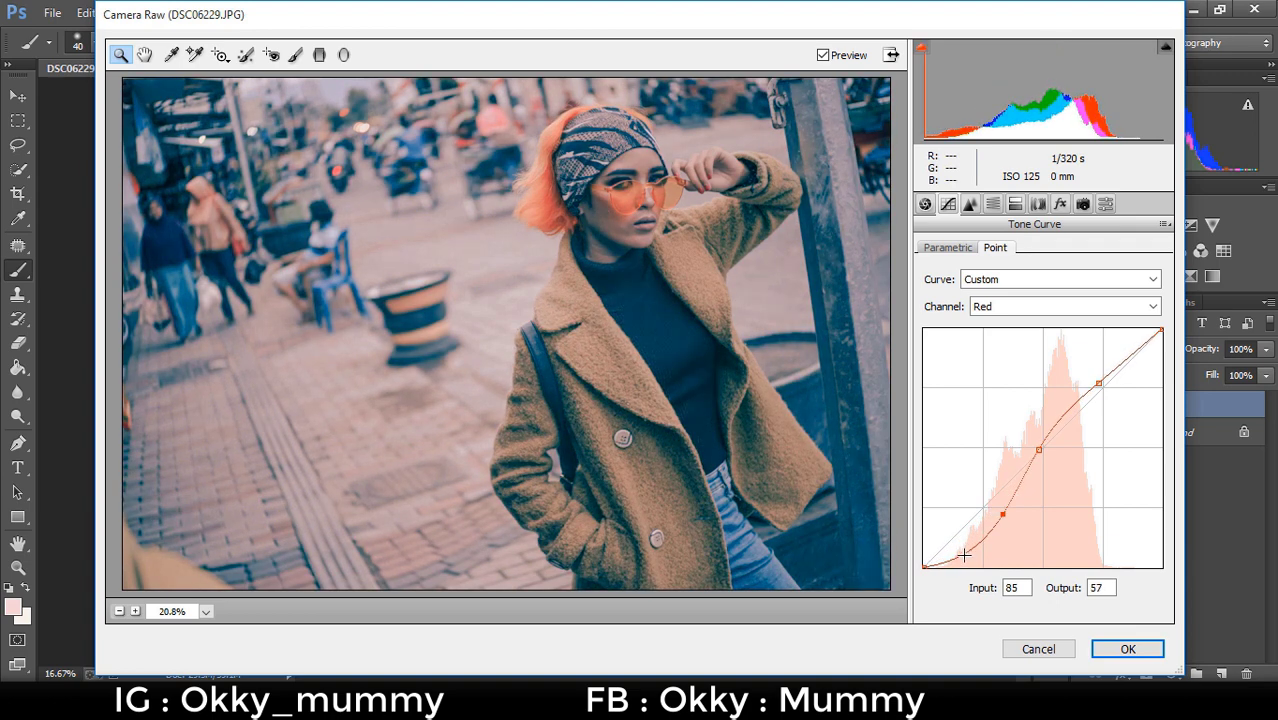
drag(963, 554, 954, 551)
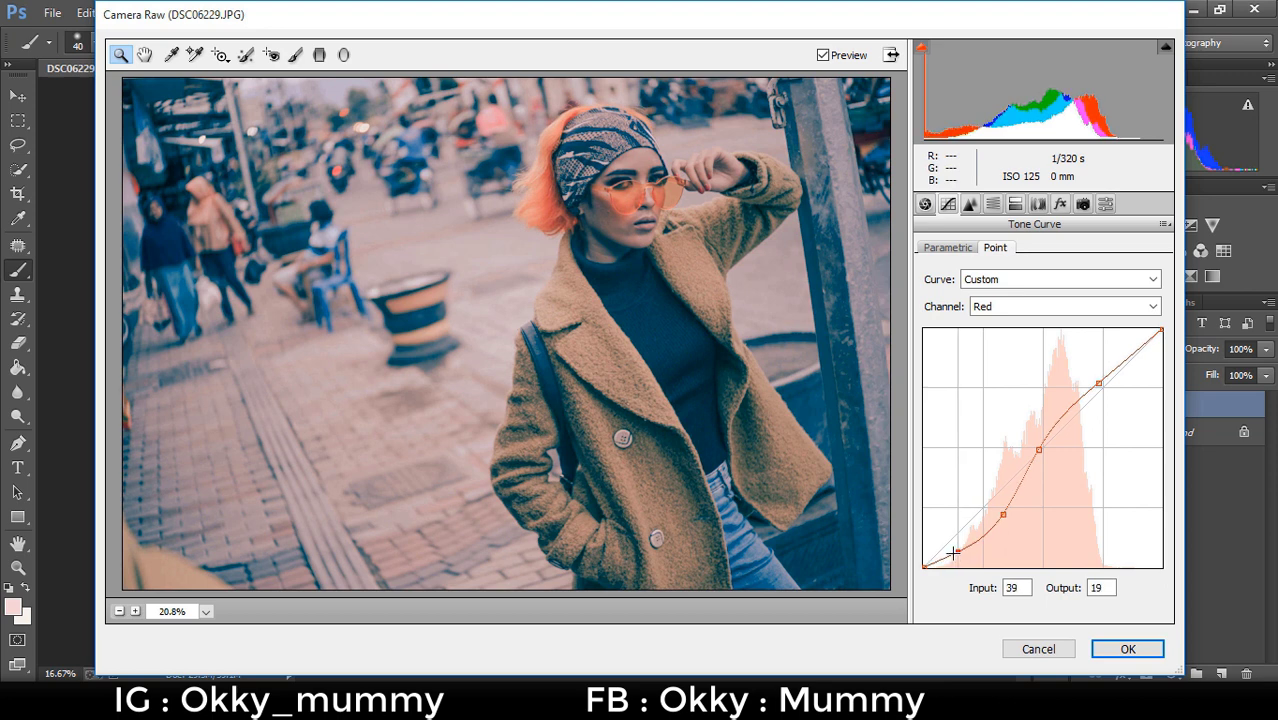
mouse_move(954, 551)
mouse_down()
mouse_move(924, 566)
mouse_move(949, 529)
mouse_up()
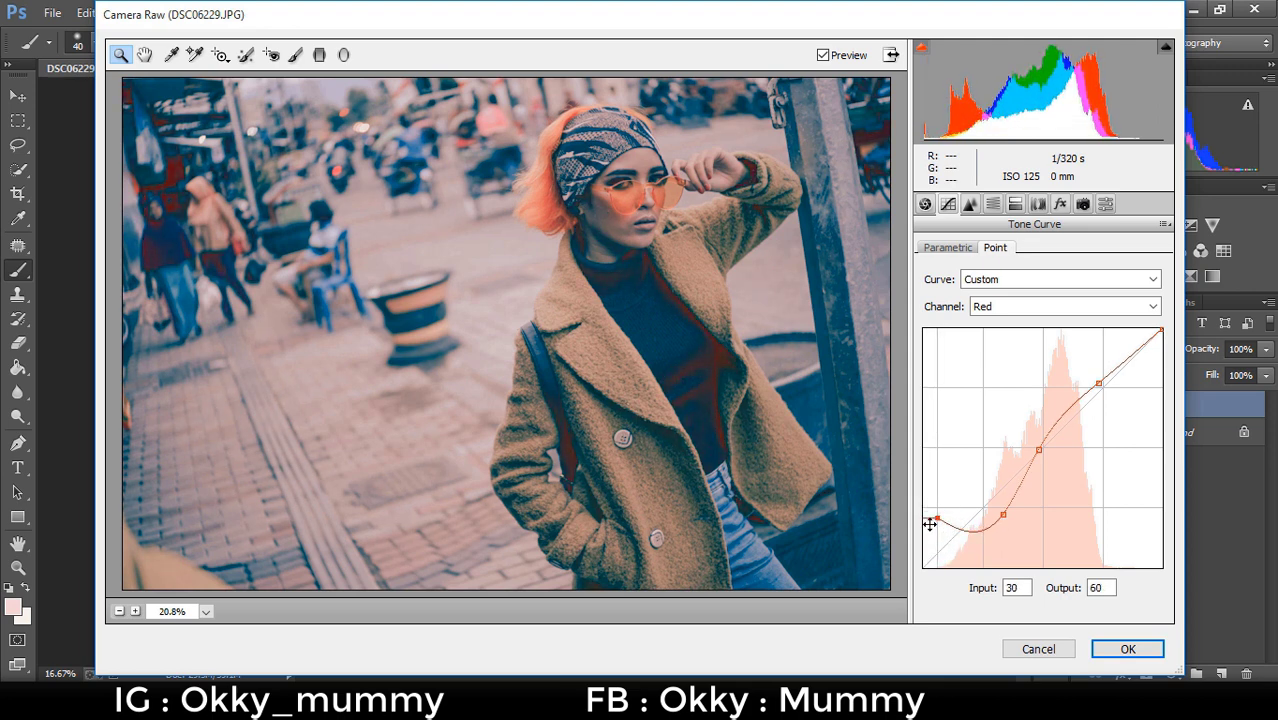
drag(949, 529, 924, 568)
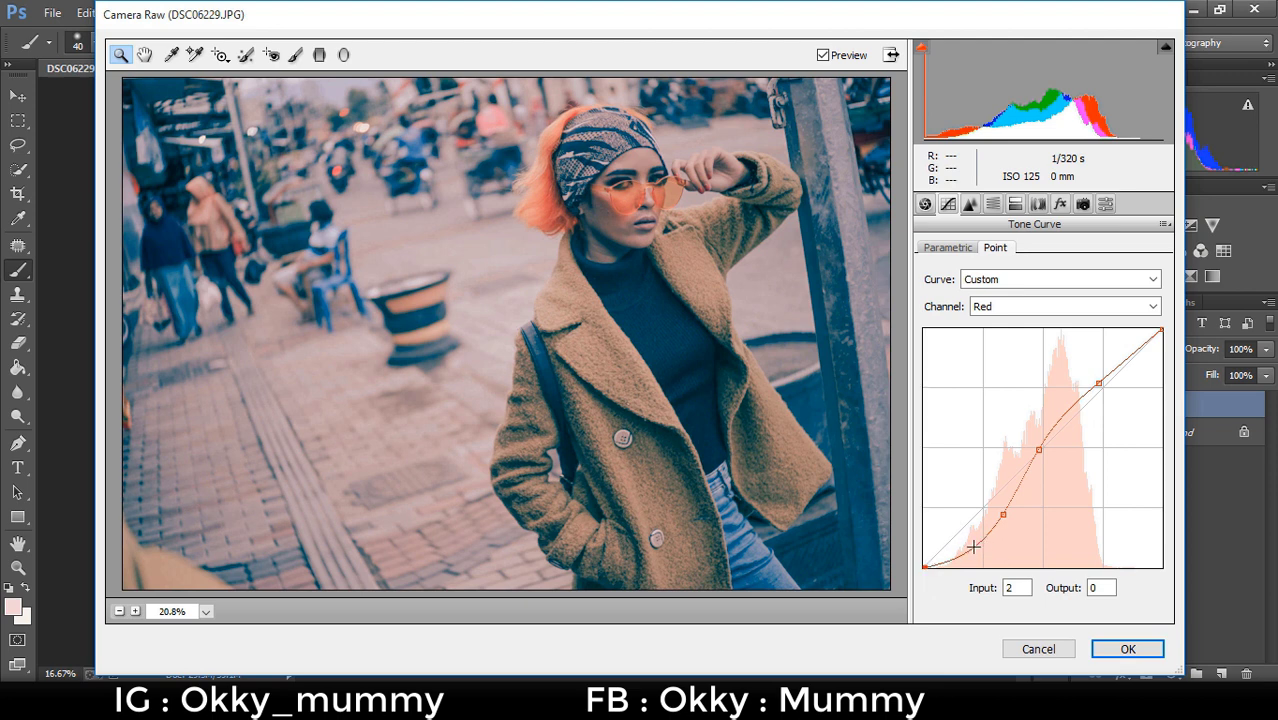
drag(967, 552, 964, 555)
click(1034, 308)
click(1037, 357)
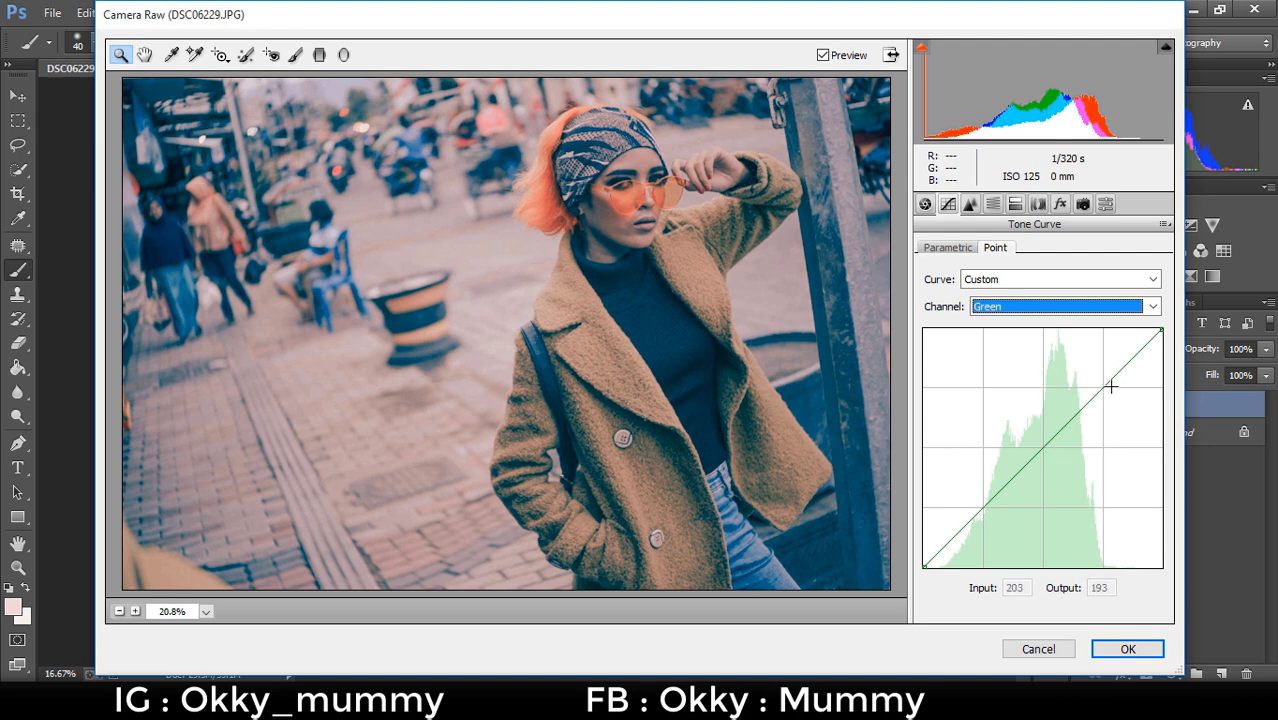
- Add a green highlight point near 187/195, lifted just above the diagonal
drag(1111, 386, 1097, 414)
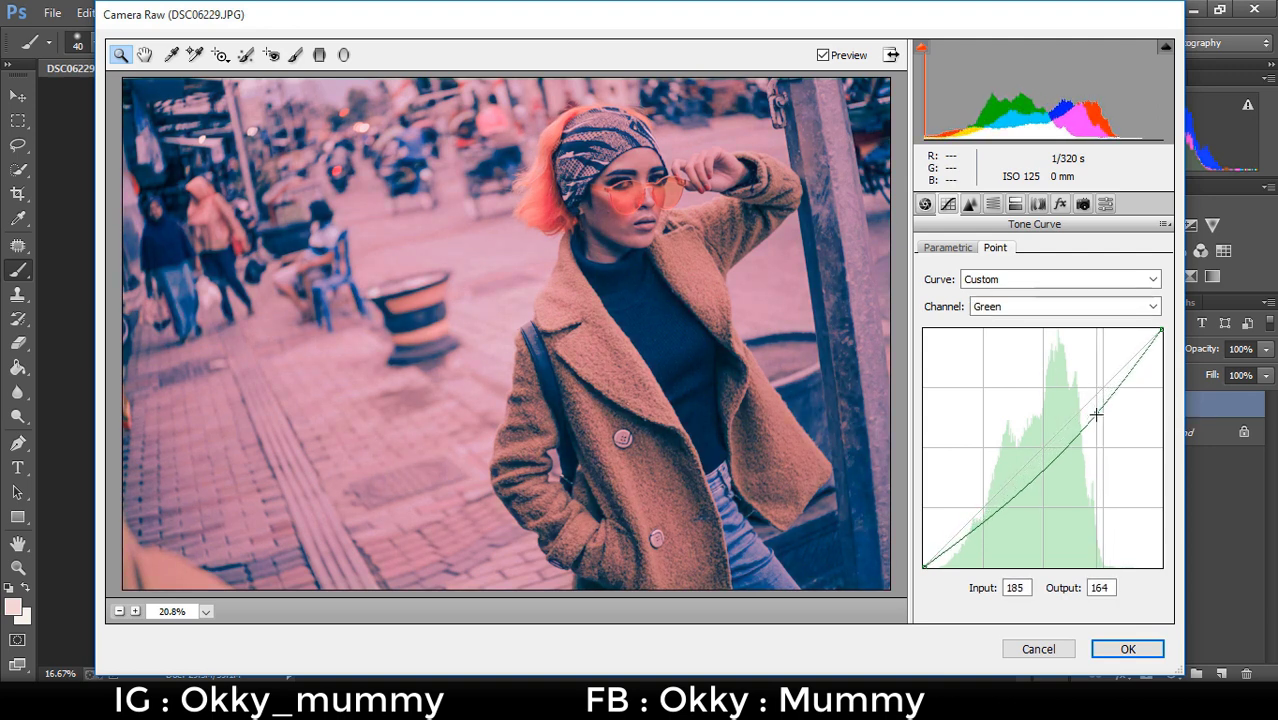
drag(1097, 414, 1093, 384)
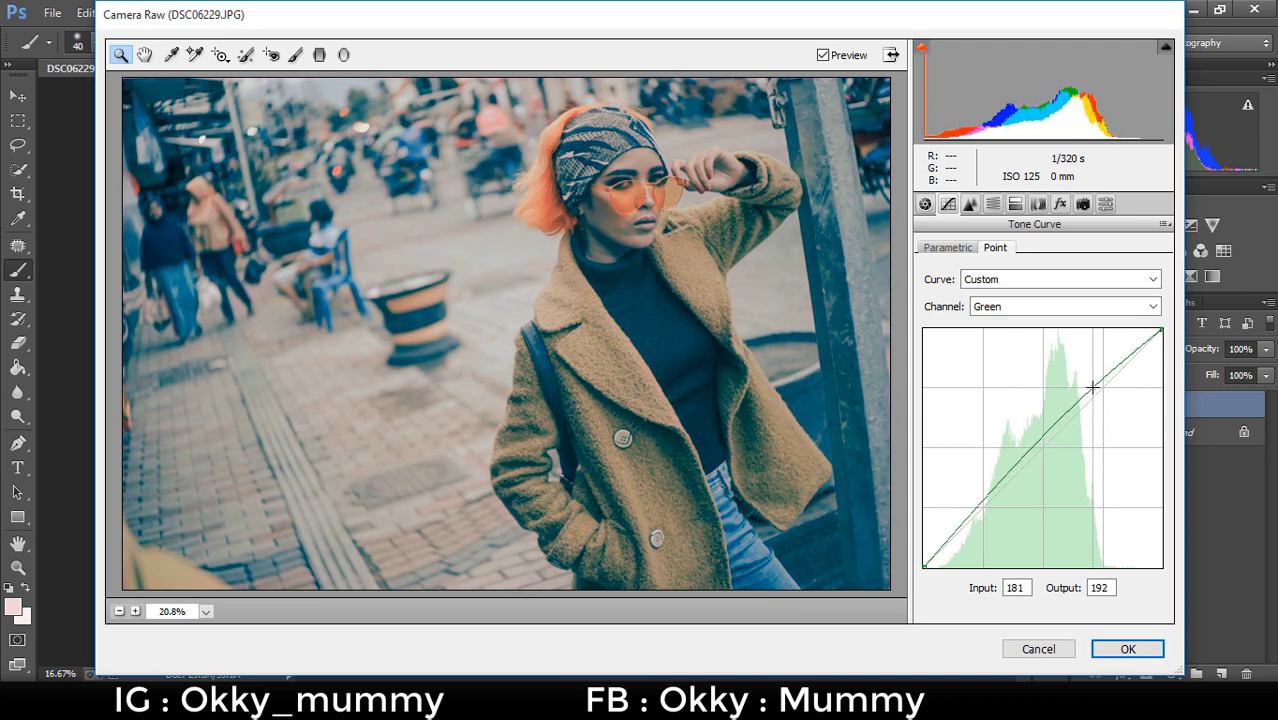
drag(1093, 384, 1097, 384)
key(Right)
key(Right)
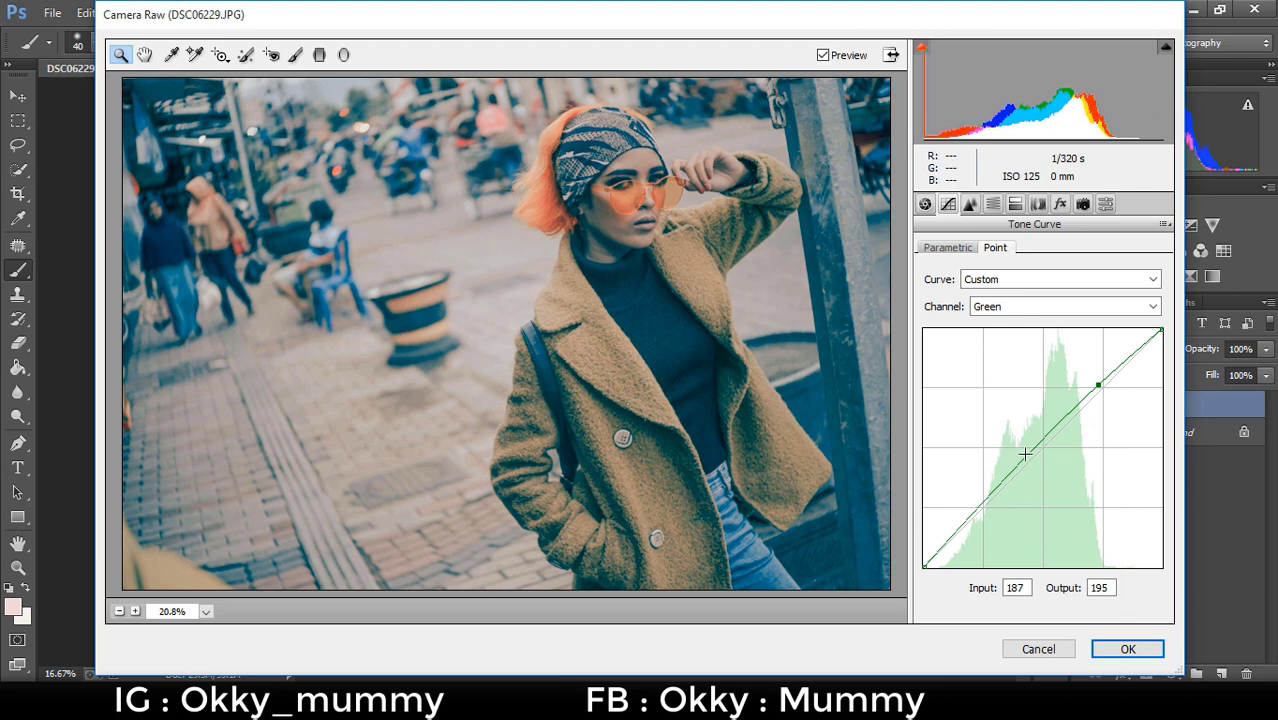
- Add green midtone and shadow points around 123/126, 85/57 and 40/10
drag(1044, 445, 1039, 450)
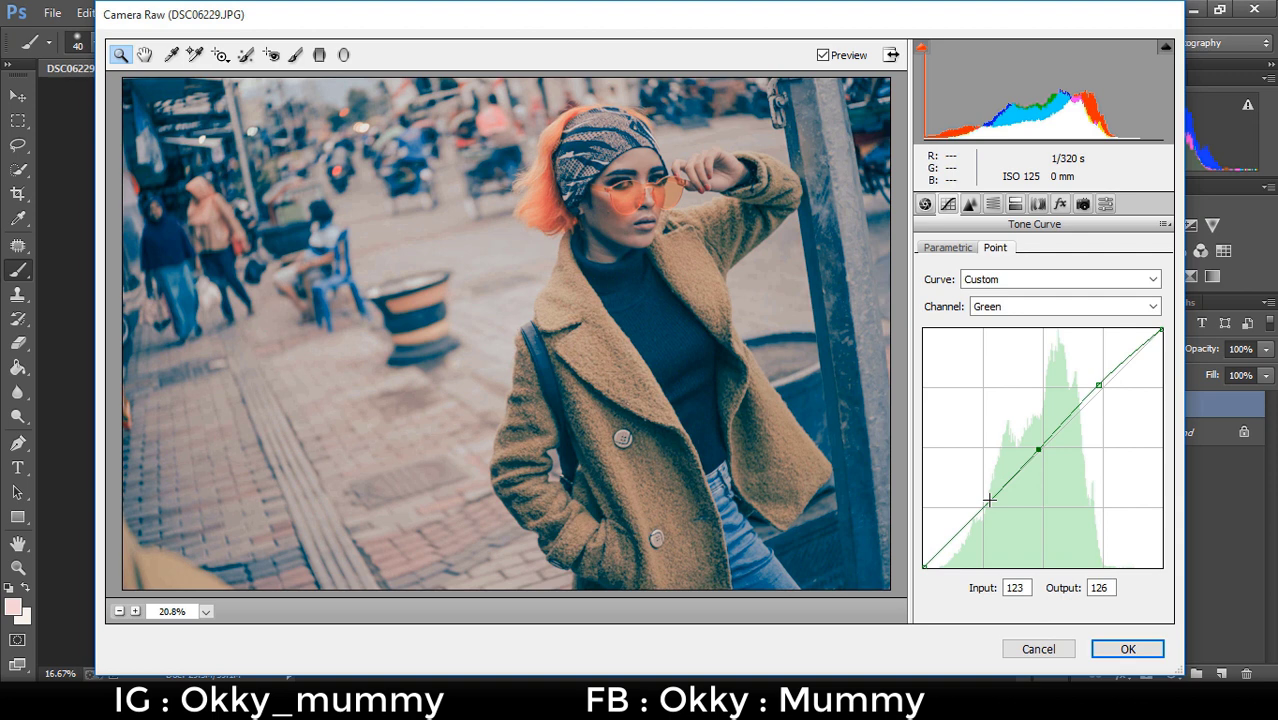
drag(988, 501, 1006, 504)
key(Up)
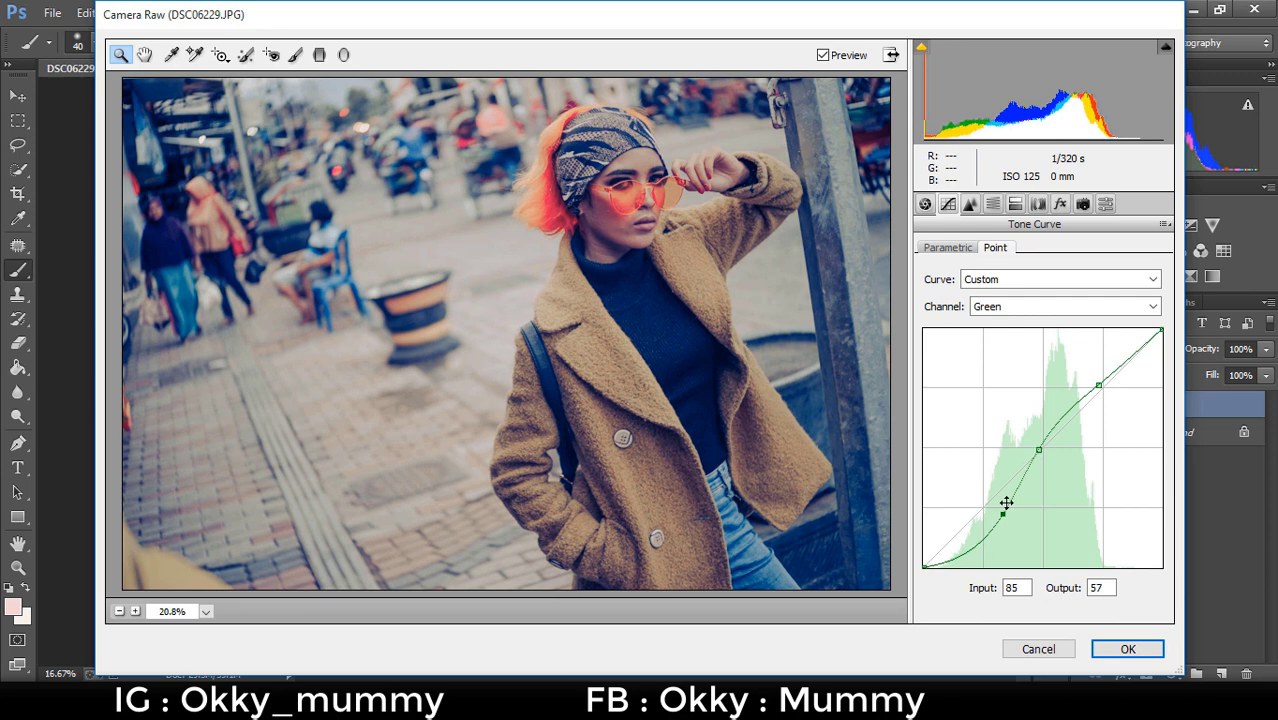
click(965, 553)
key(Left)
key(Left)
key(Down)
key(Down)
key(Down)
- Switch to the Blue channel and add a raised highlight point and a midtone at output 126
click(1043, 307)
click(1043, 372)
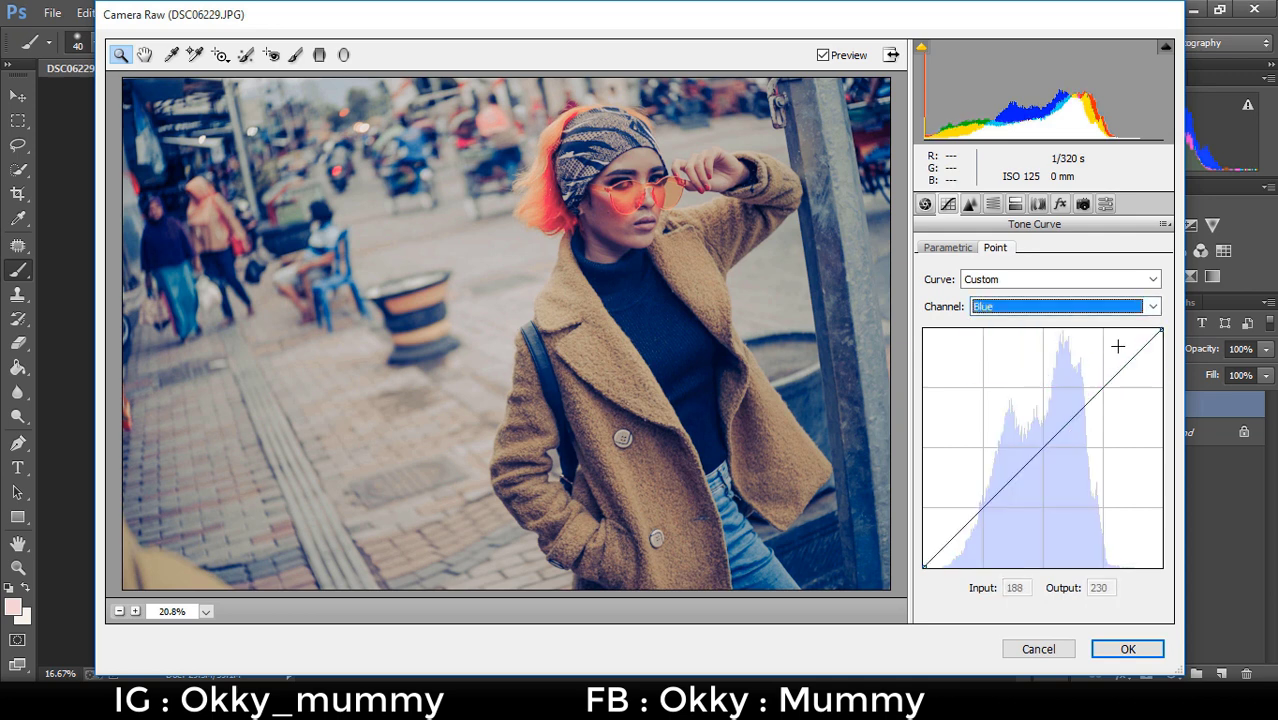
drag(1105, 387, 1097, 396)
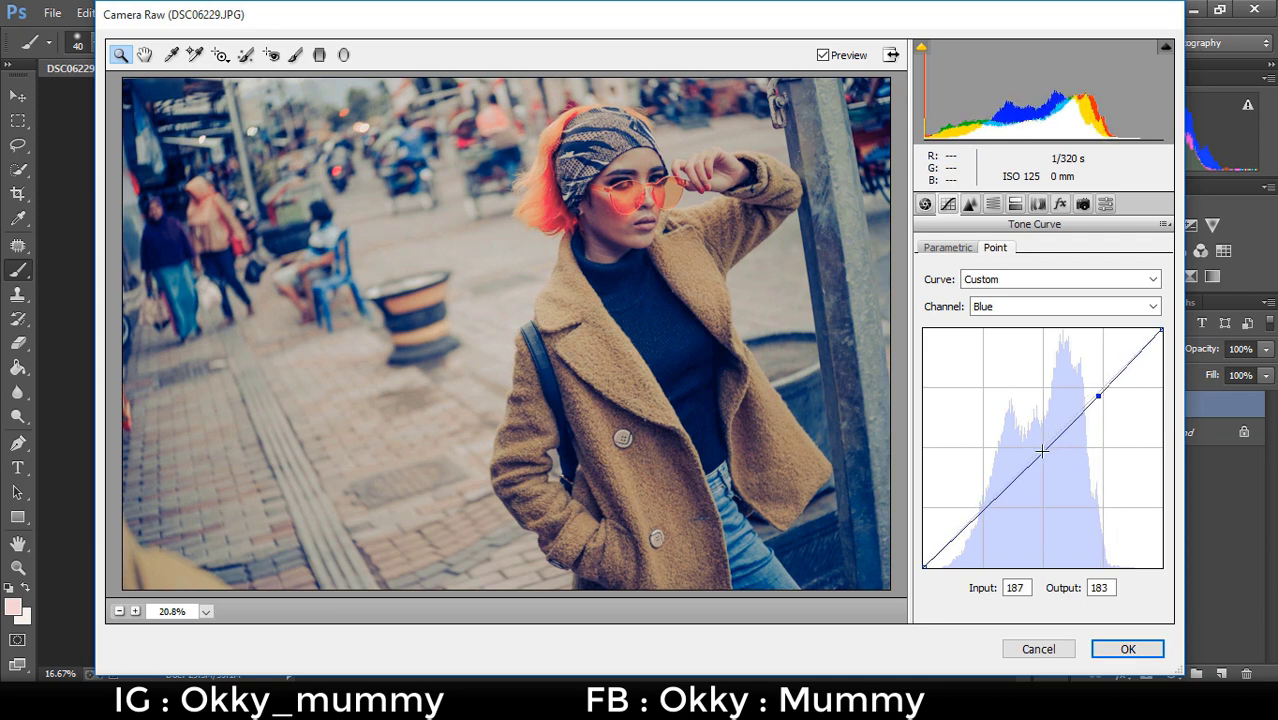
key(Up)
key(Up)
key(Up)
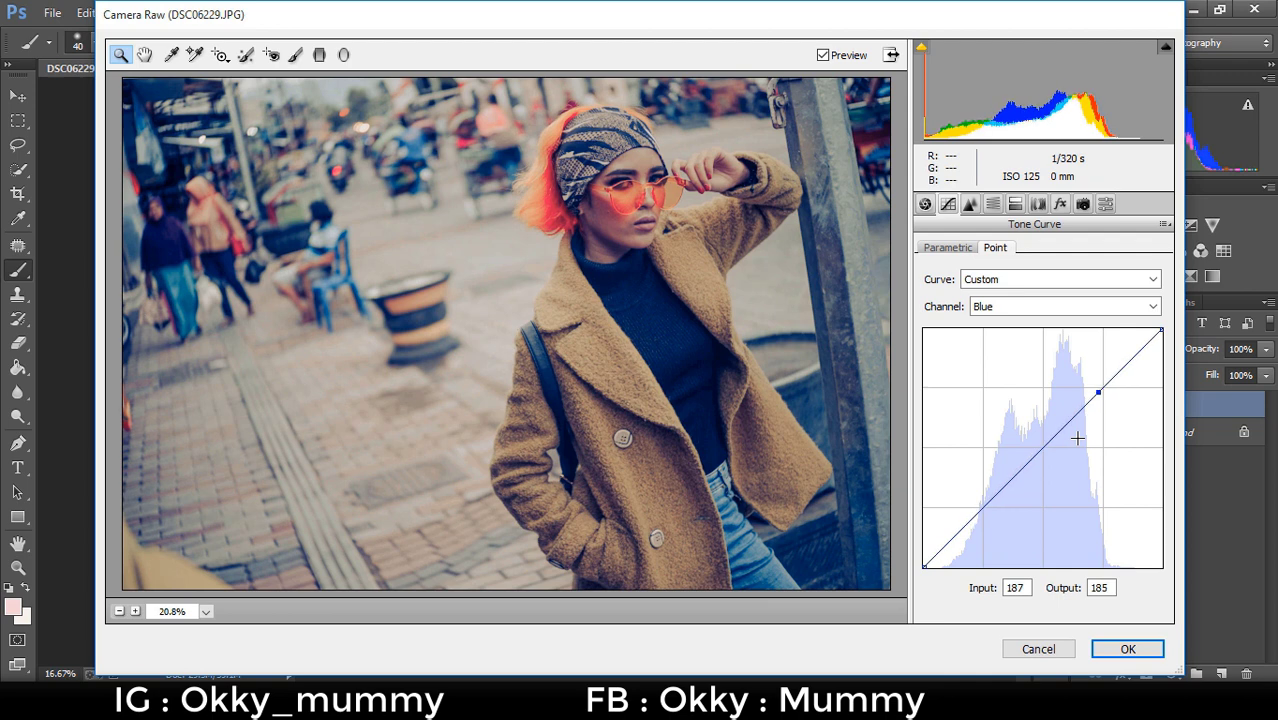
click(1043, 446)
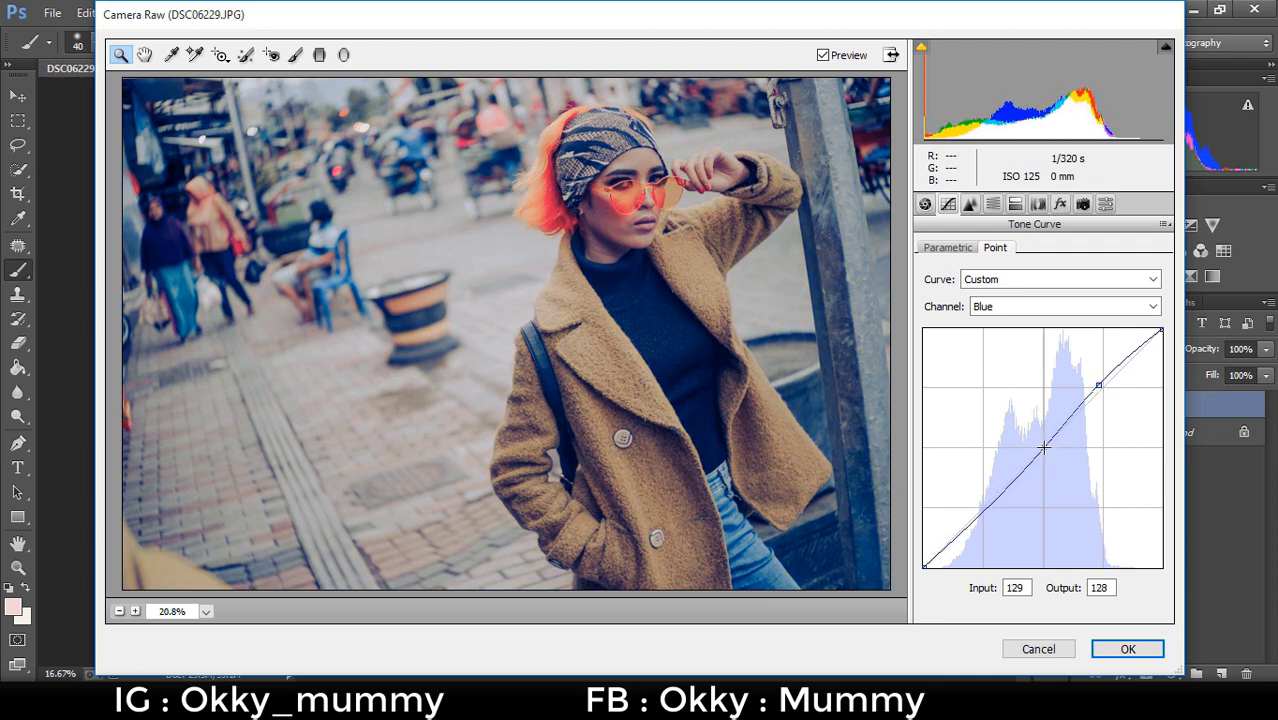
drag(1043, 446, 1039, 453)
key(Left)
key(Down)
key(Up)
key(Up)
key(Up)
key(Up)
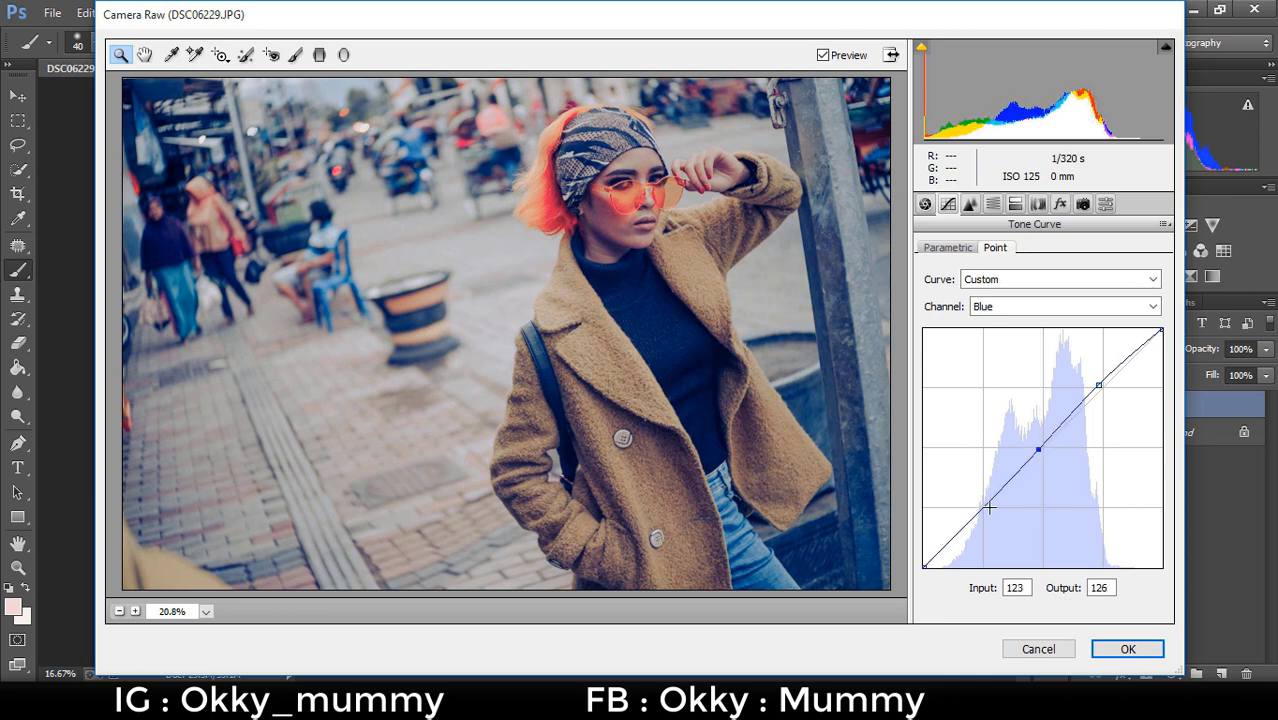
- Add blue shadow points at 85/57 and Input 40, nudging them down to warm shadows
mouse_move(988, 507)
mouse_down()
mouse_move(1009, 495)
mouse_move(1000, 500)
mouse_up()
key(Right)
key(Right)
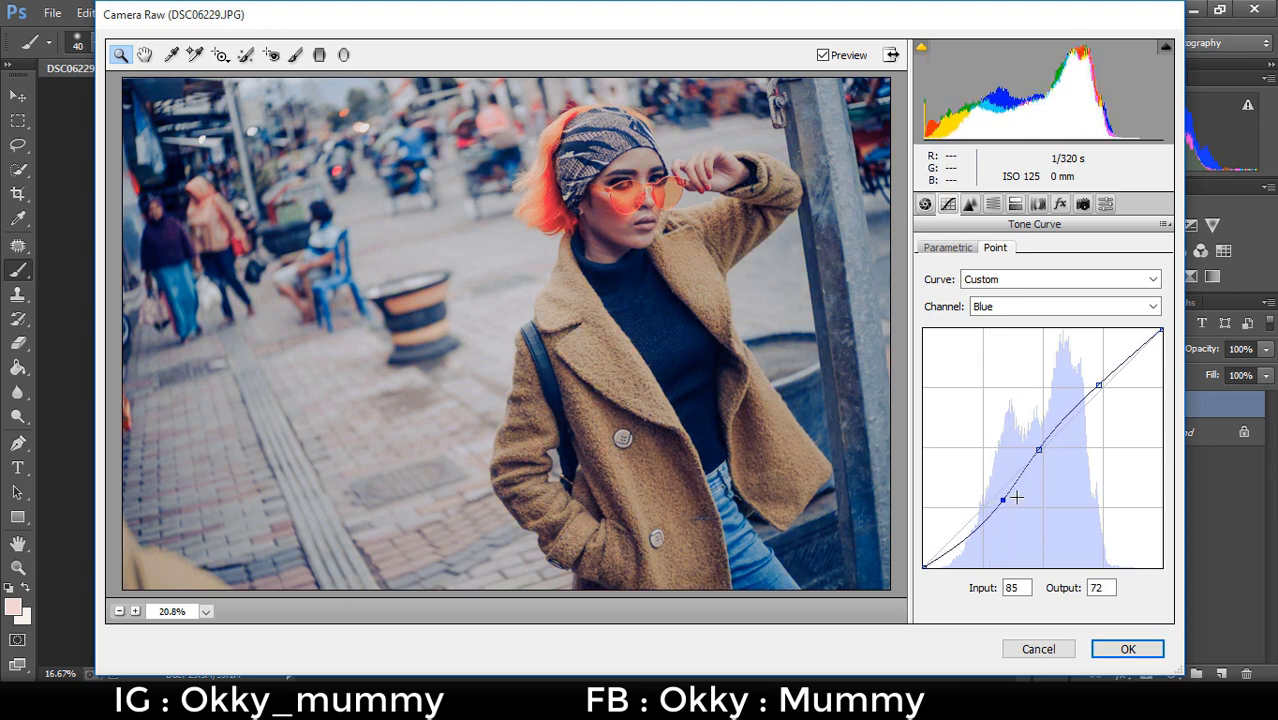
key(Down)
key(Down)
key(Down)
key(Down)
key(Down)
key(Down)
key(Down)
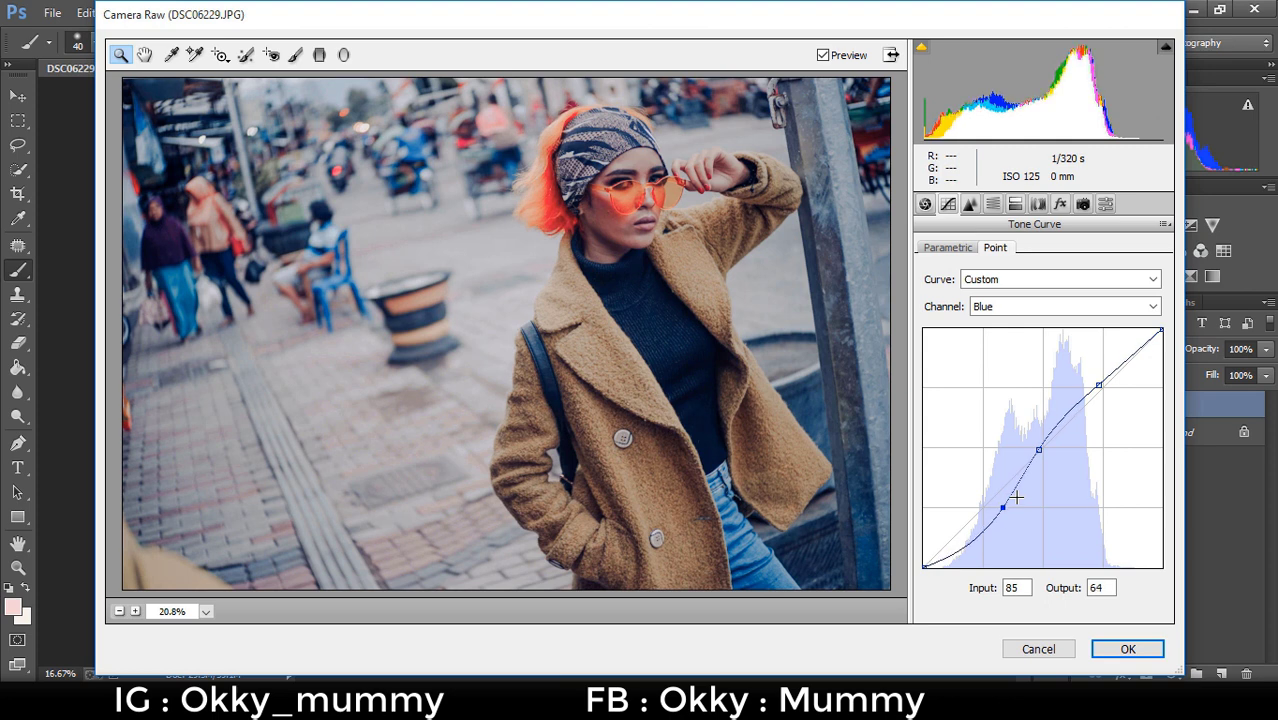
key(Down)
key(Down)
key(Down)
key(Down)
key(Down)
key(Down)
key(Down)
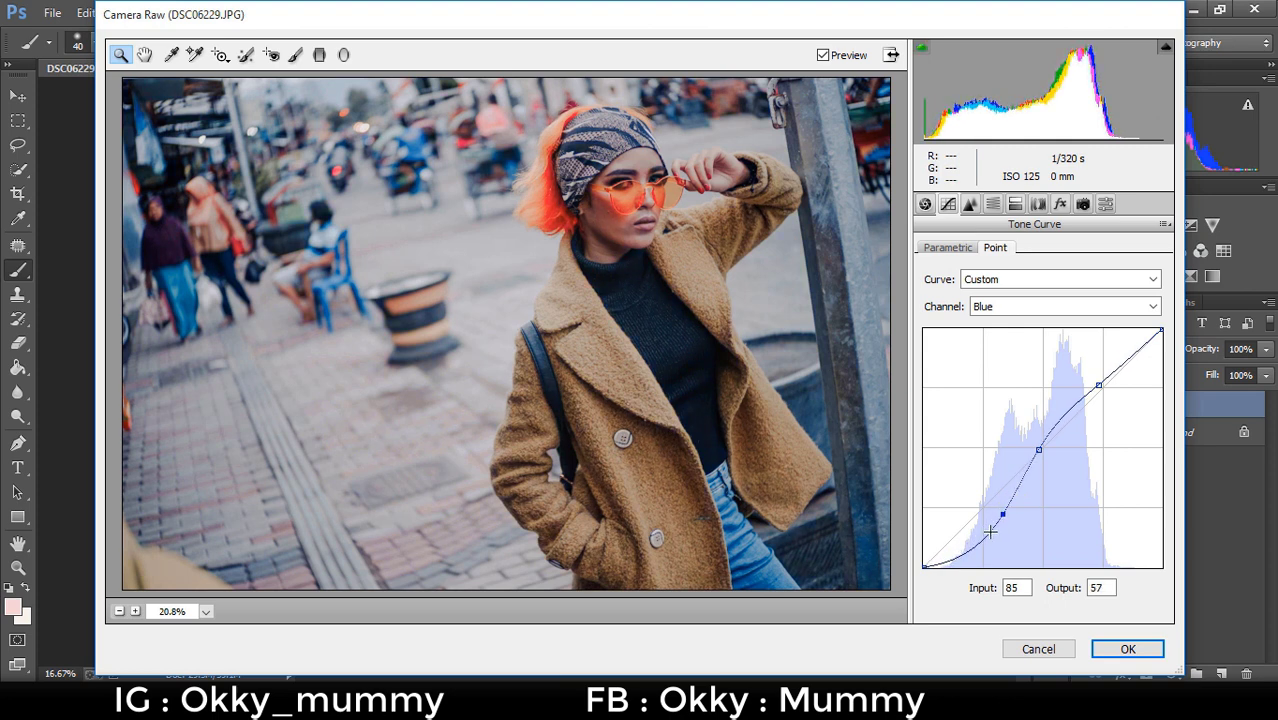
drag(963, 554, 963, 545)
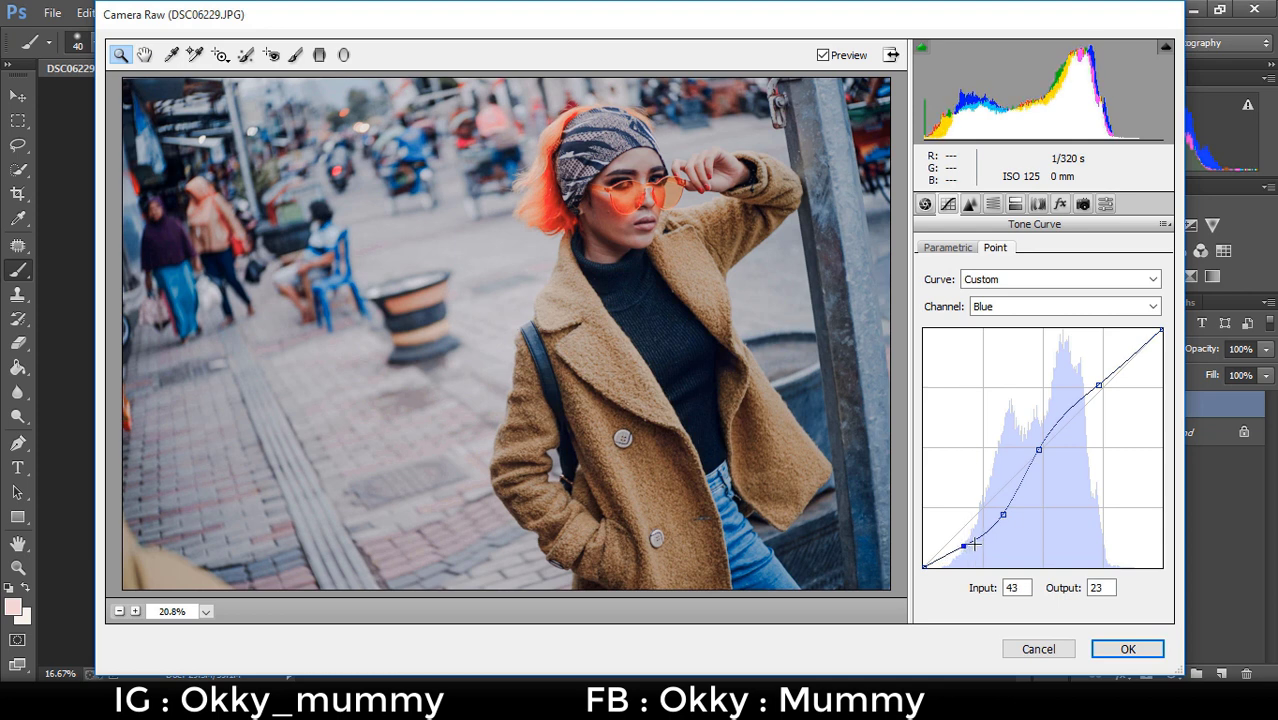
key(Down)
key(Down)
key(Down)
key(Down)
key(Down)
key(Down)
key(Down)
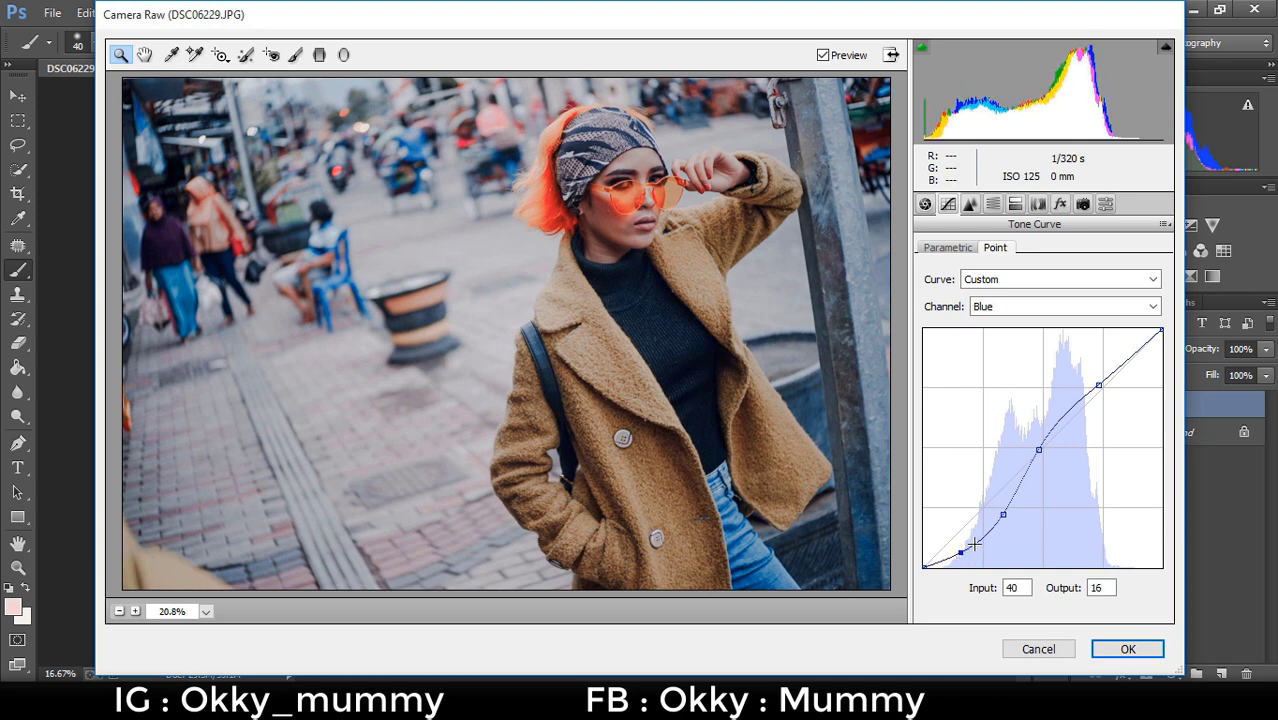
key(Down)
key(Down)
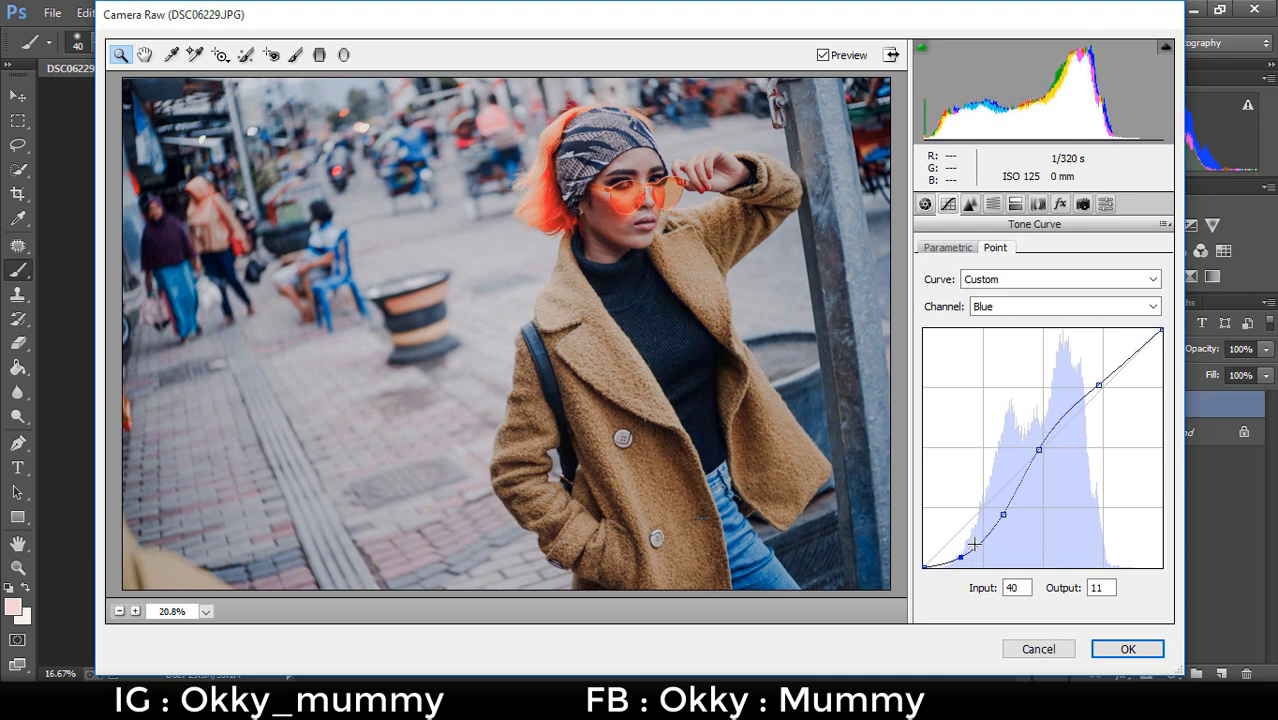
- In the Detail tab, raise sharpening Amount to 103 and Radius to about 1.5
click(974, 206)
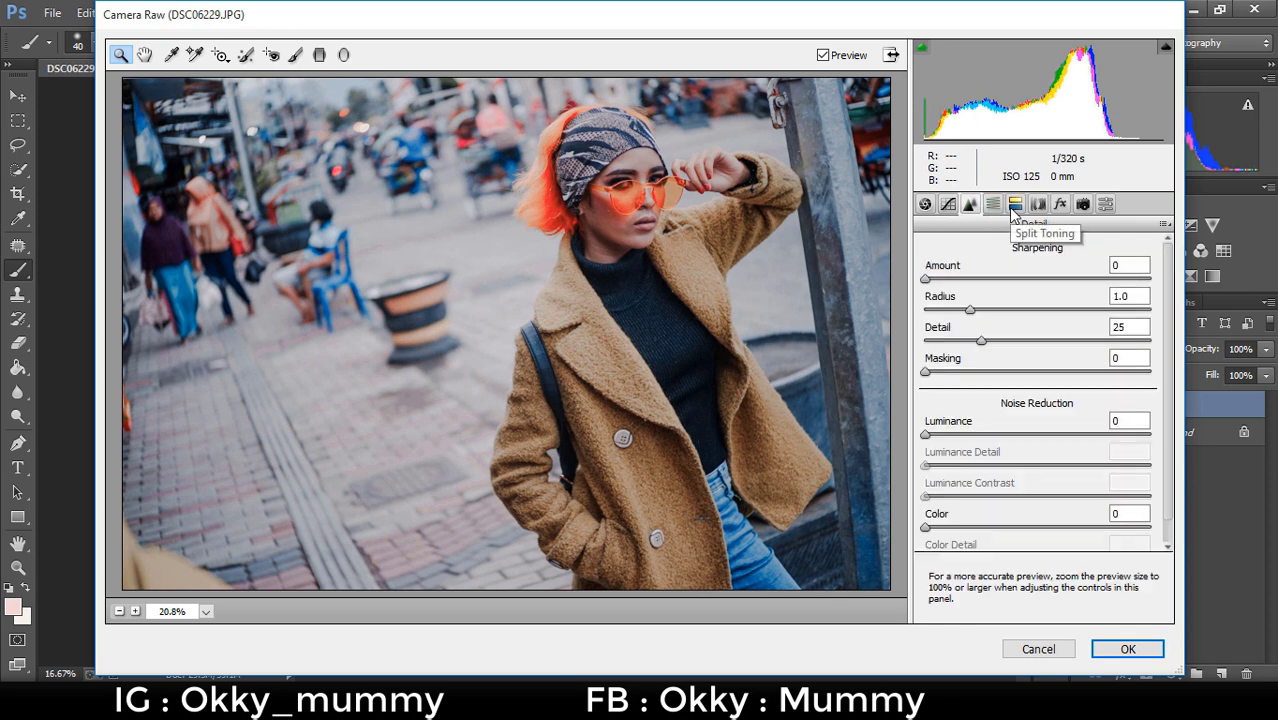
drag(926, 278, 1090, 289)
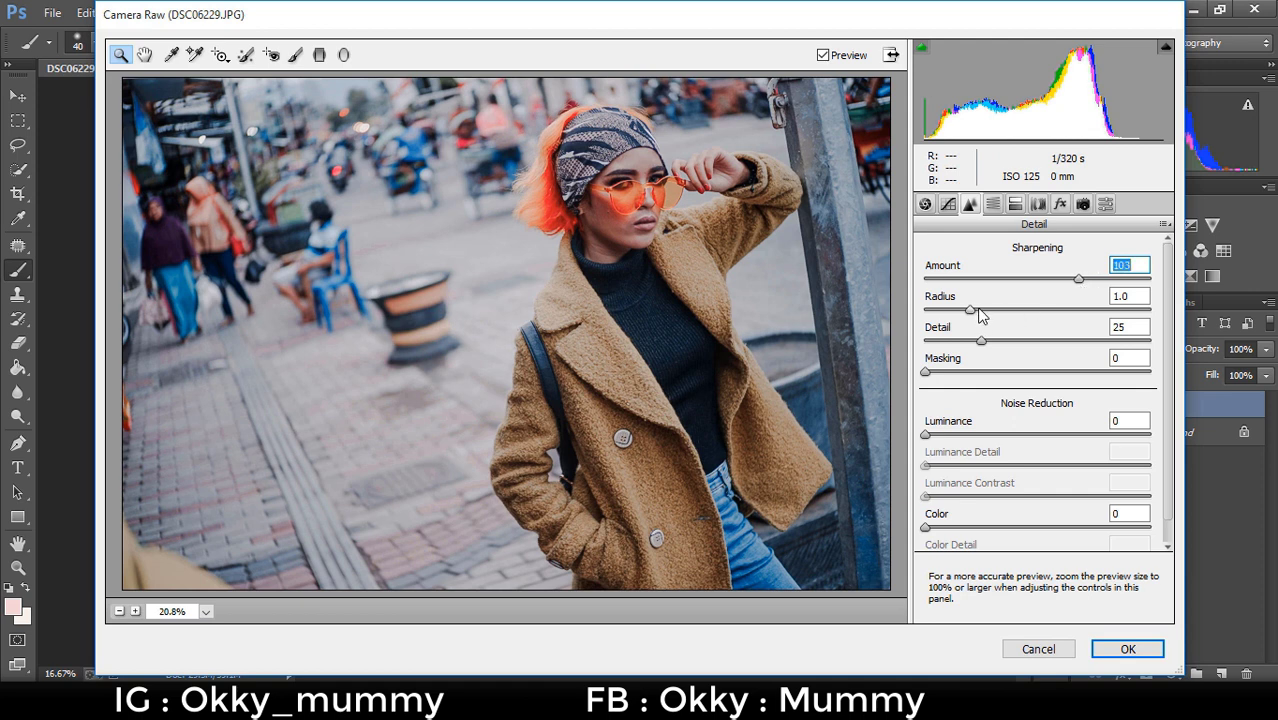
drag(978, 310, 1016, 311)
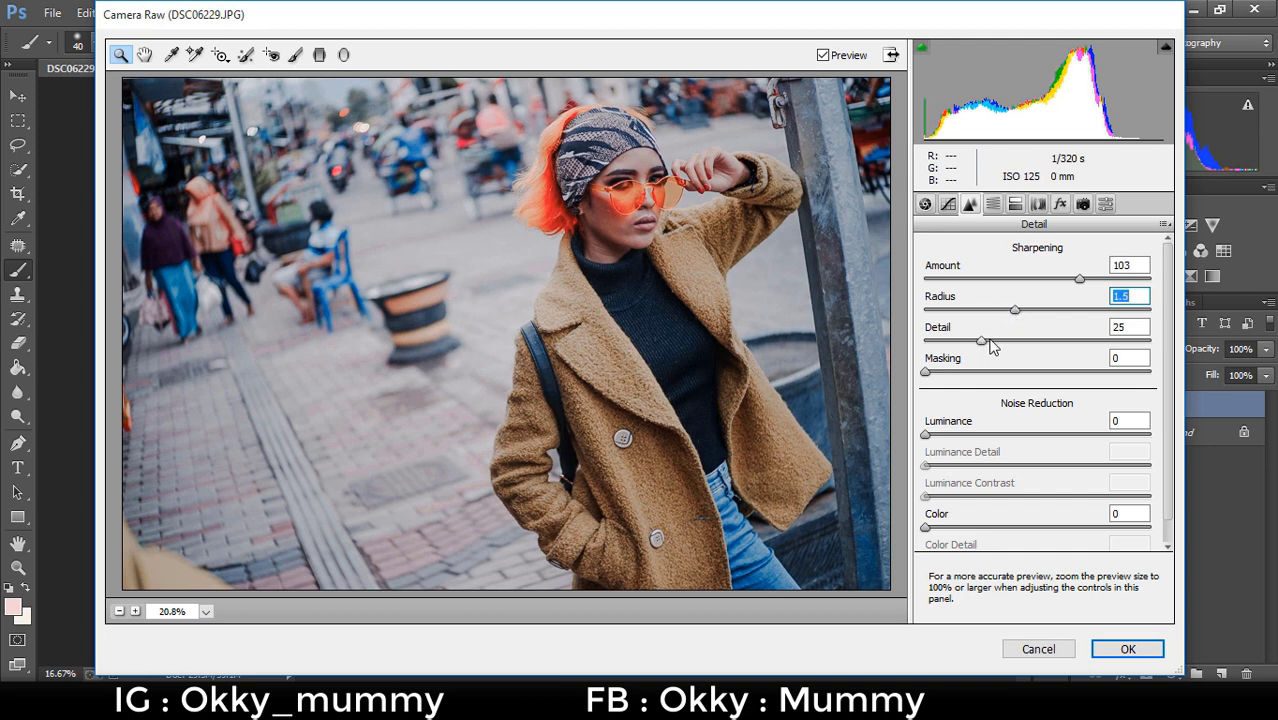
- Under Split Toning, set Highlights Hue 198, Saturation 14 and Shadows Hue 52, Saturation 20
click(995, 206)
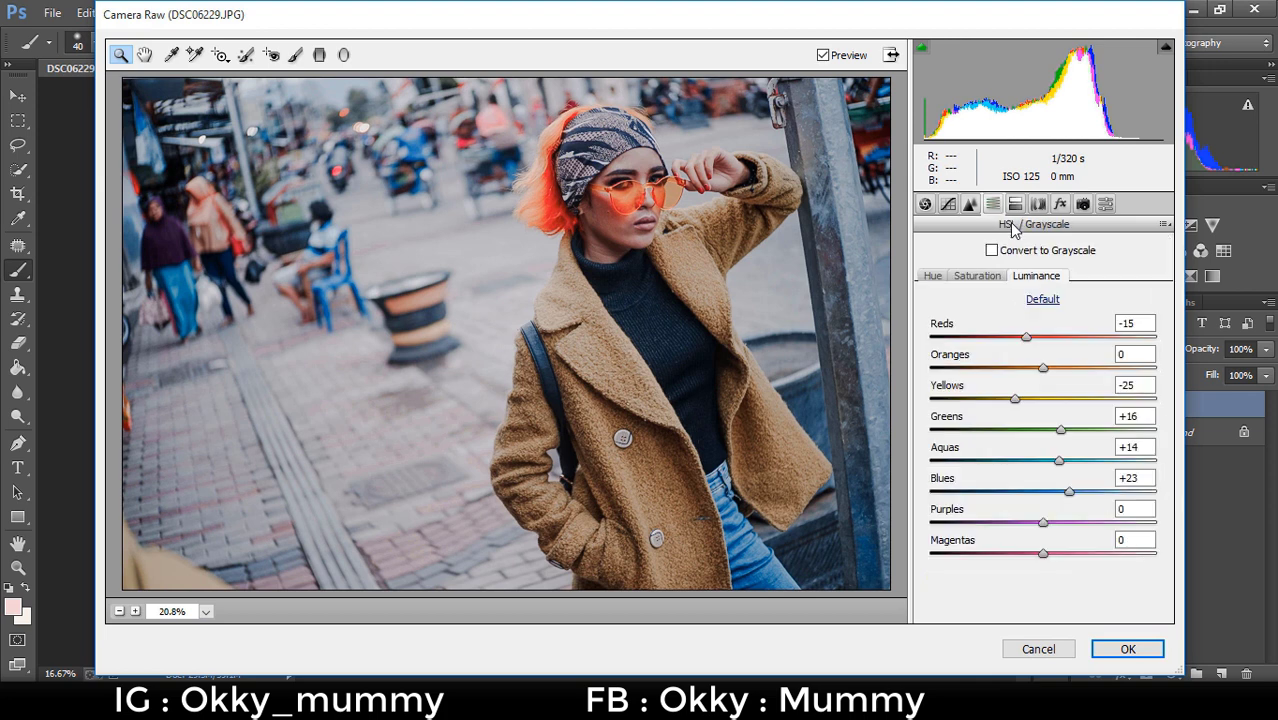
click(952, 277)
click(1014, 204)
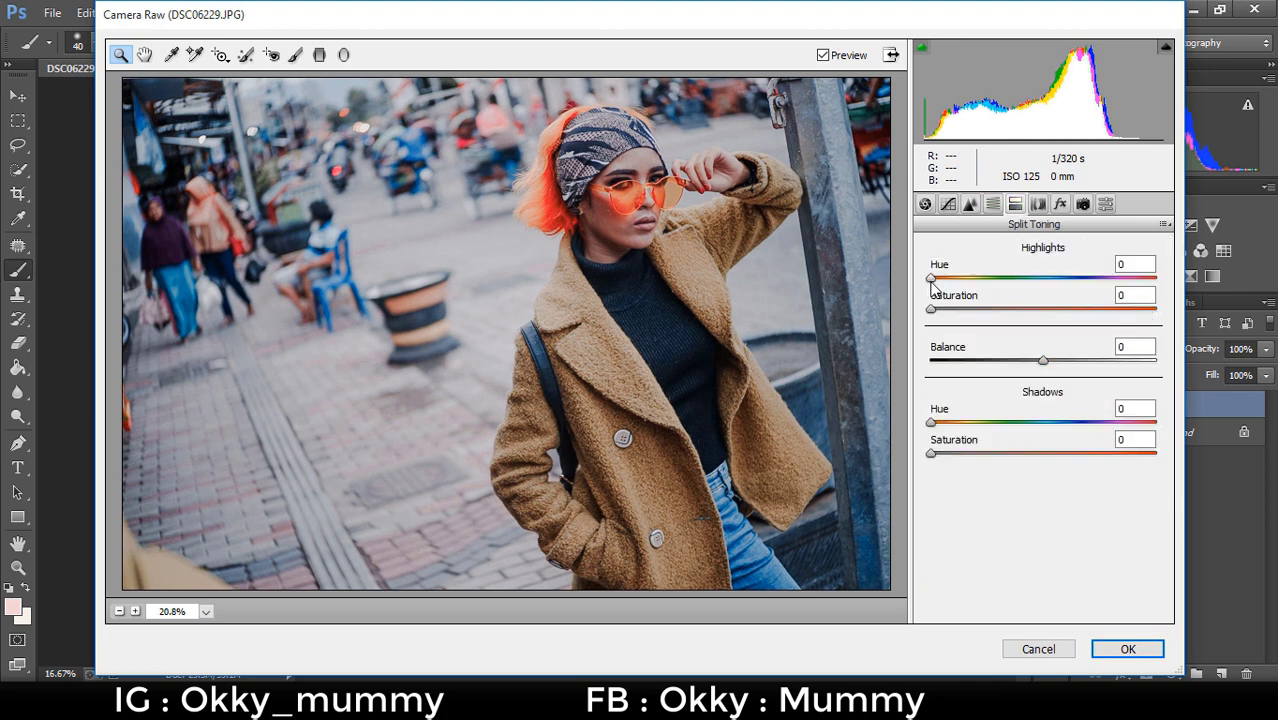
drag(931, 279, 1053, 283)
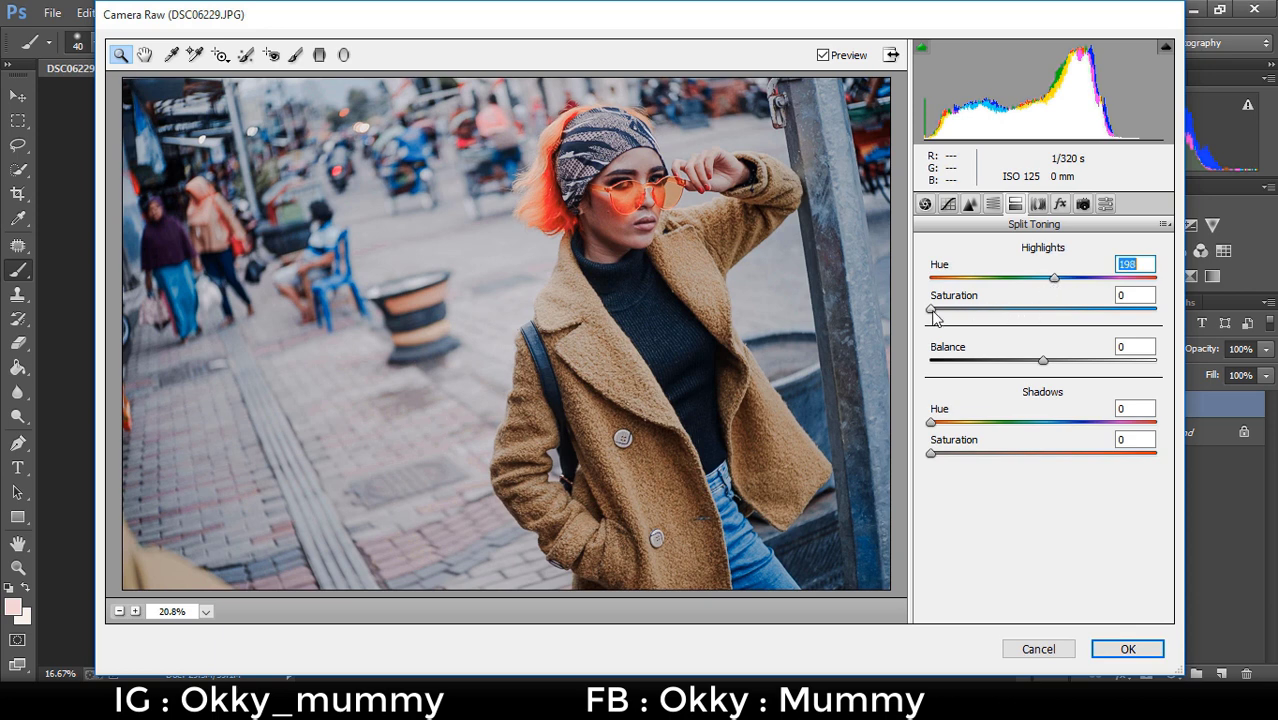
drag(932, 311, 963, 316)
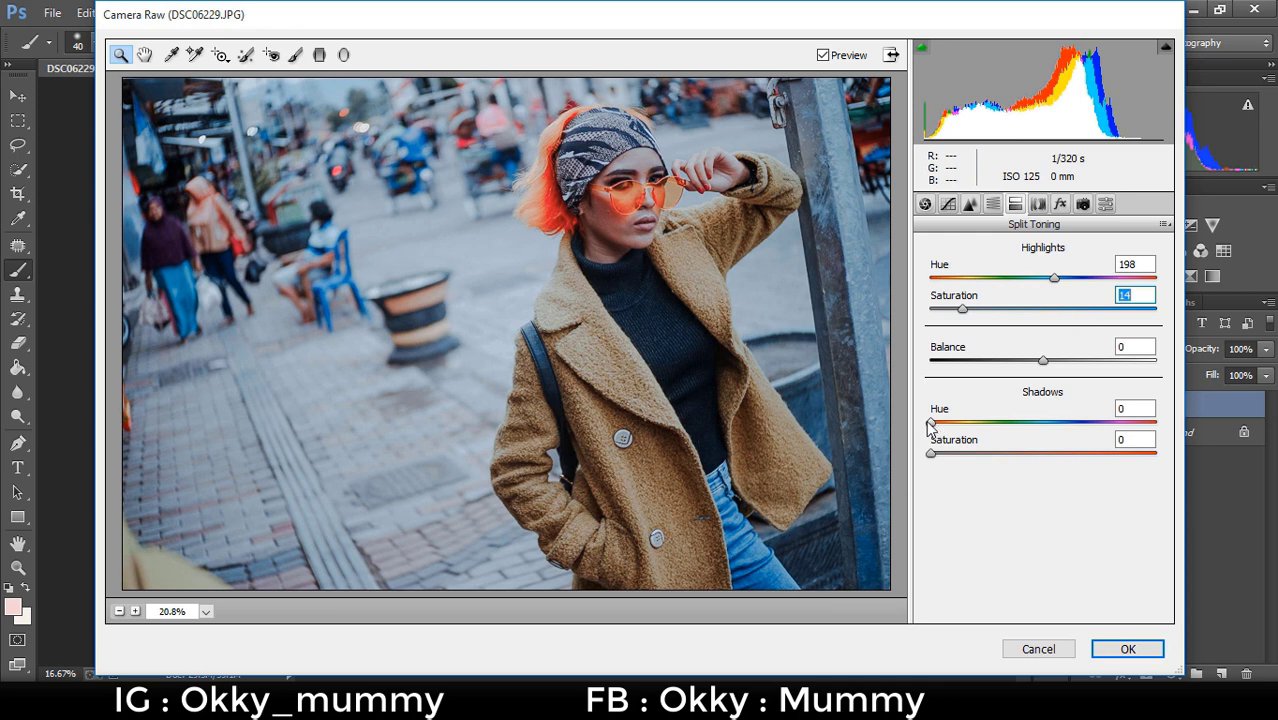
mouse_move(931, 425)
mouse_down()
mouse_move(969, 425)
mouse_move(981, 455)
mouse_up()
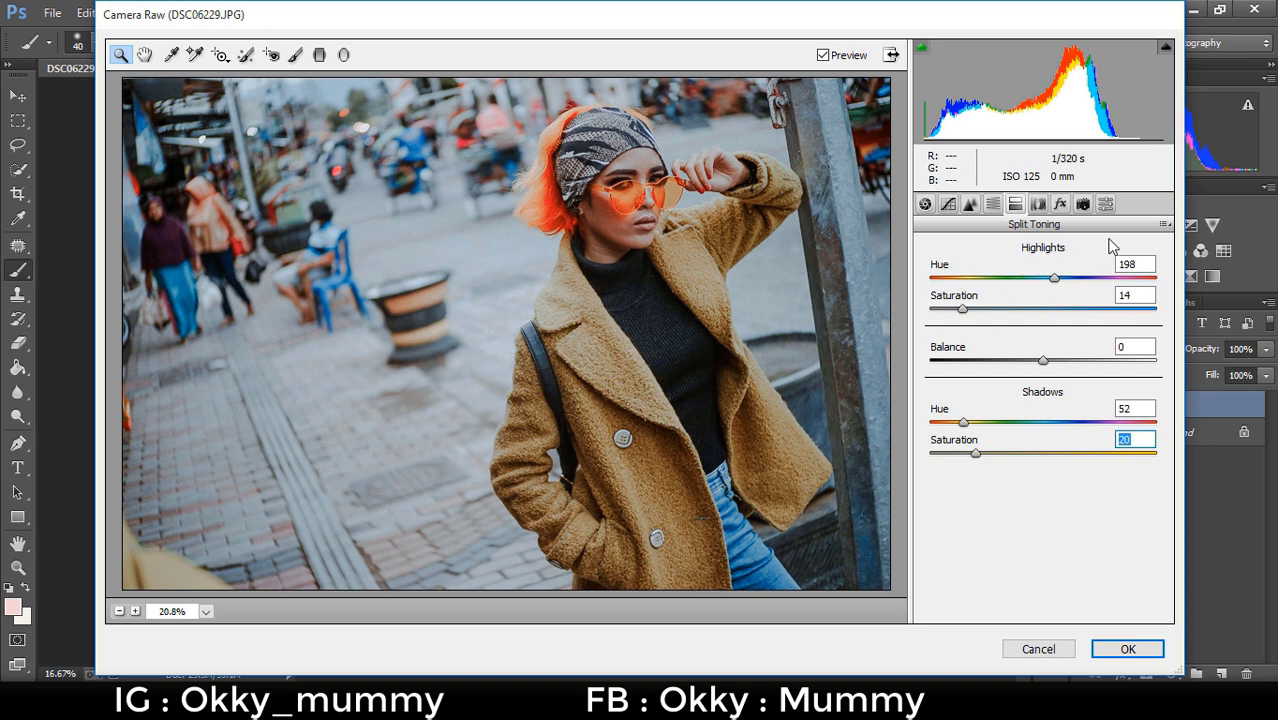
- Choose Save Settings from the Camera Raw flyout menu and include Apply auto tone adjustments
click(1163, 224)
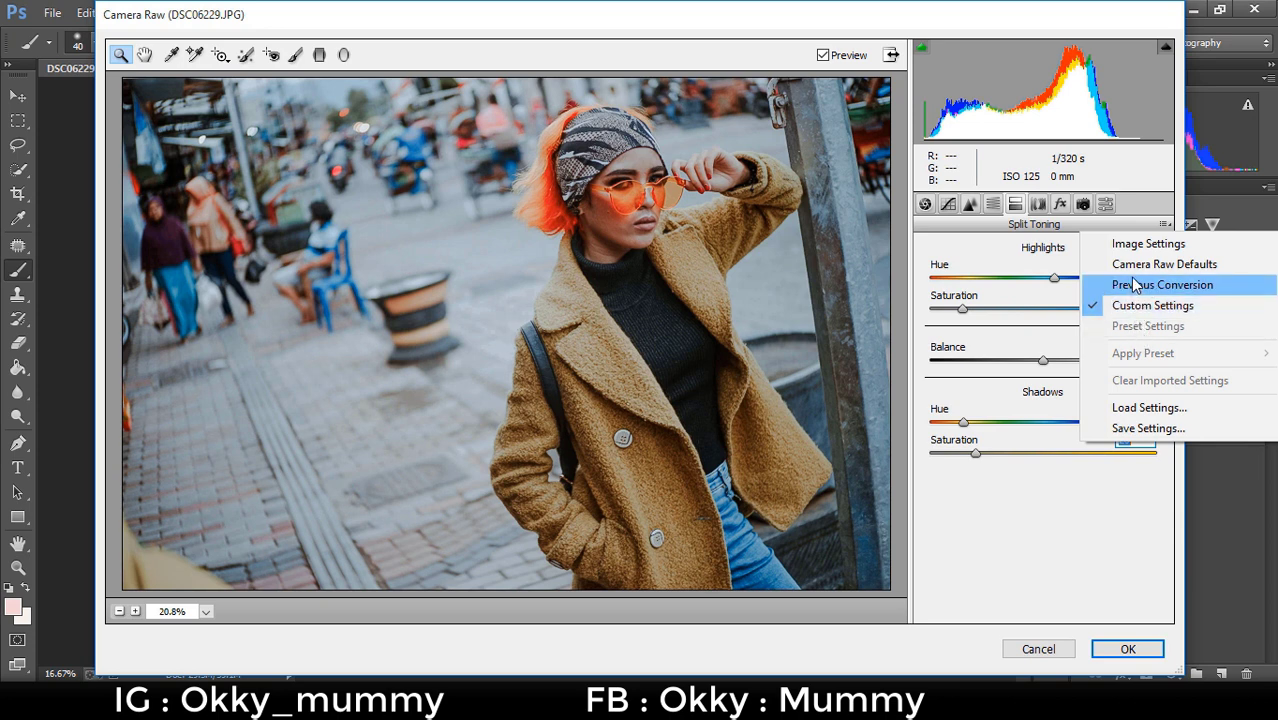
click(1105, 204)
click(1163, 226)
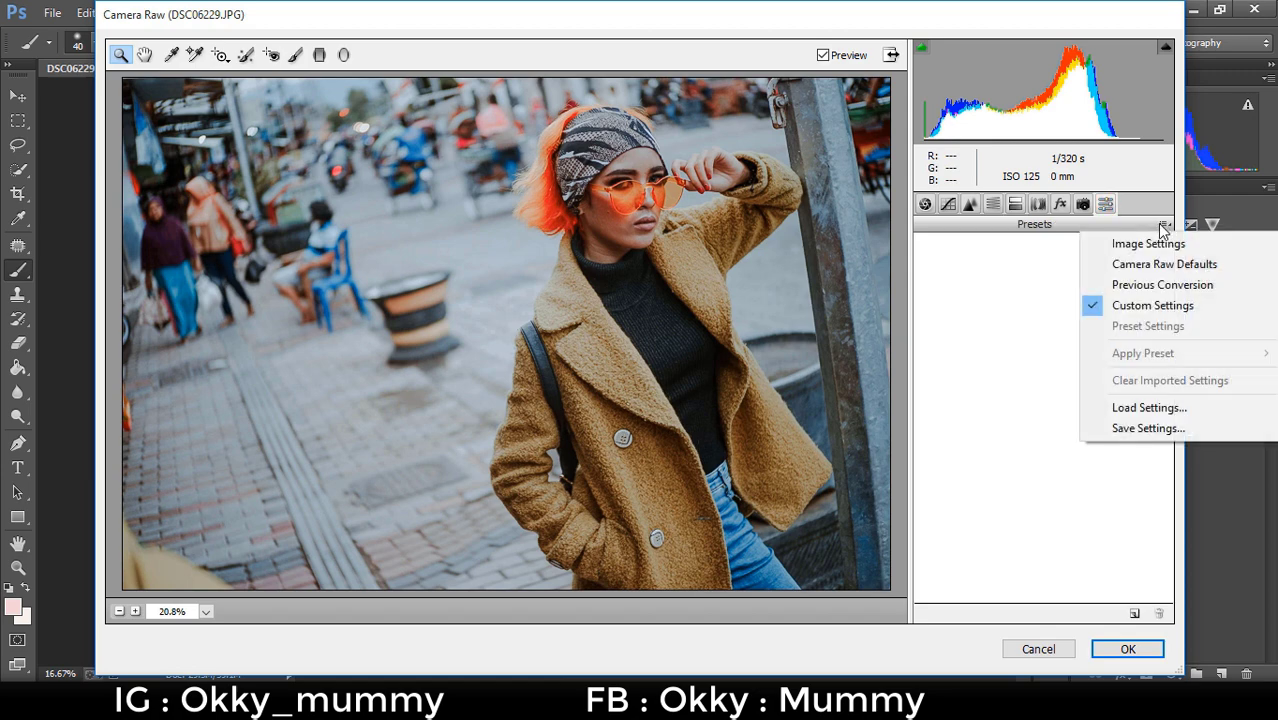
click(1145, 428)
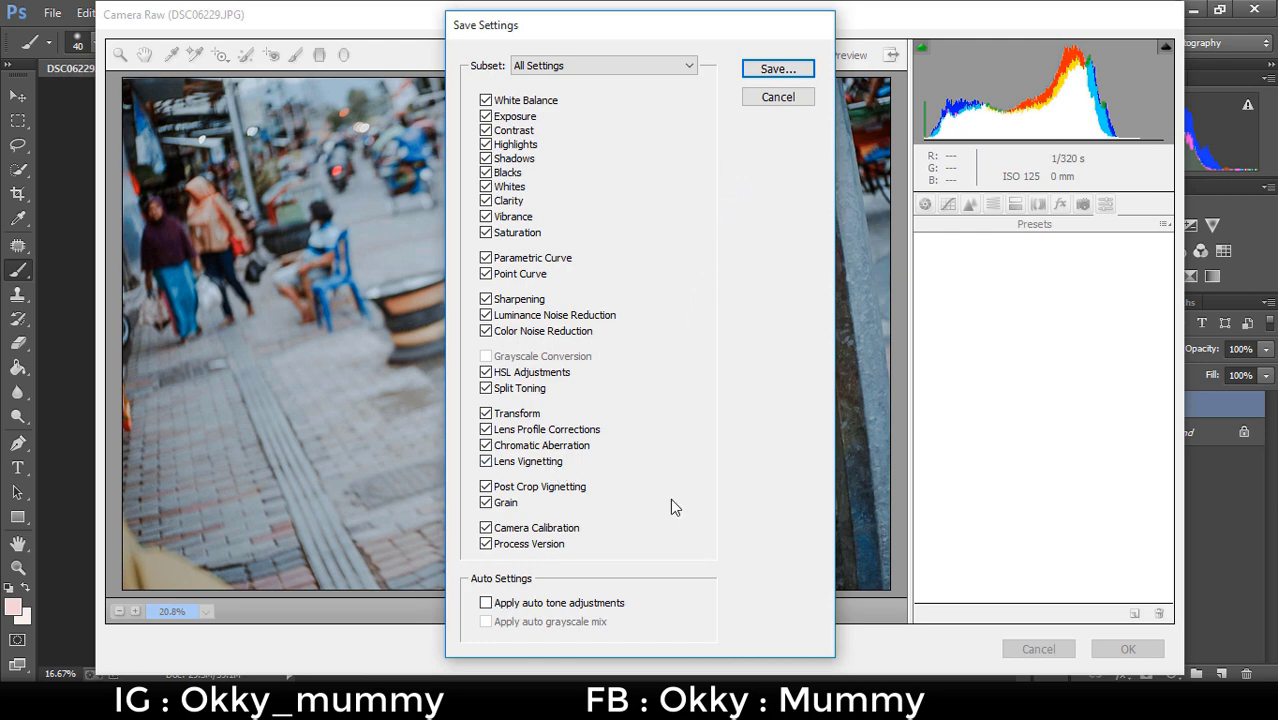
click(613, 600)
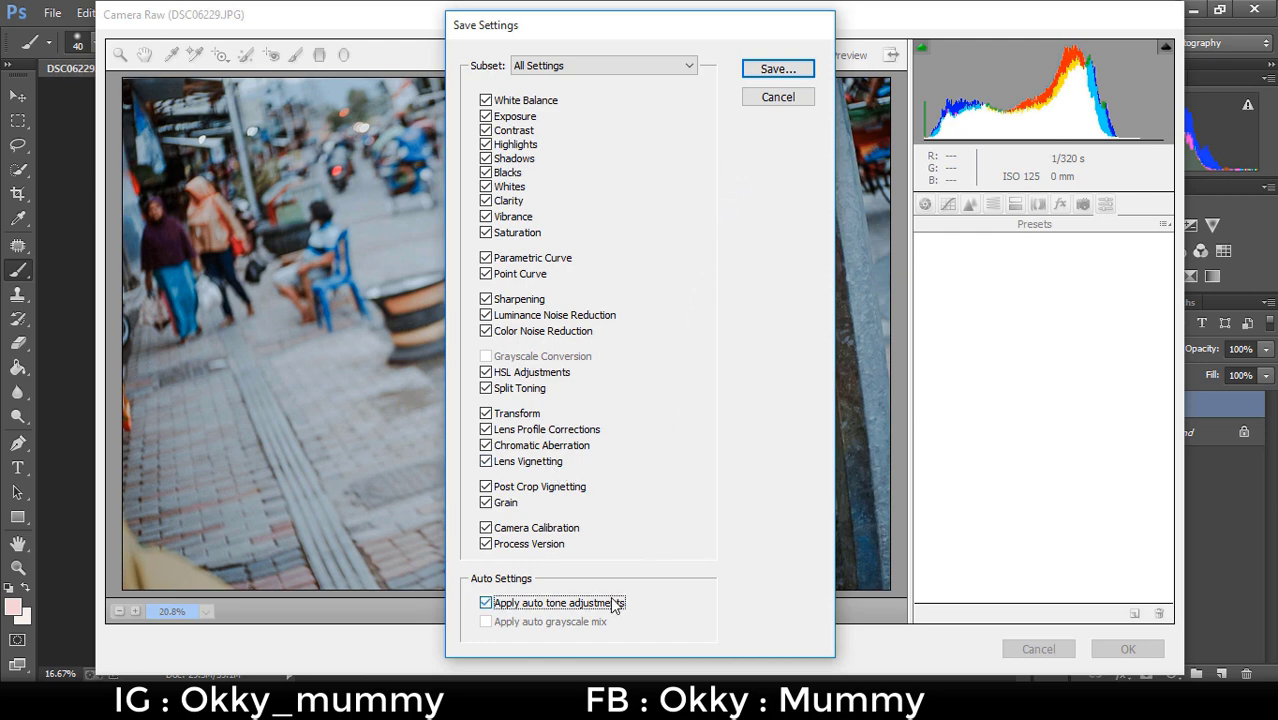
- Save the settings file as the preset 'street fashion'
click(773, 80)
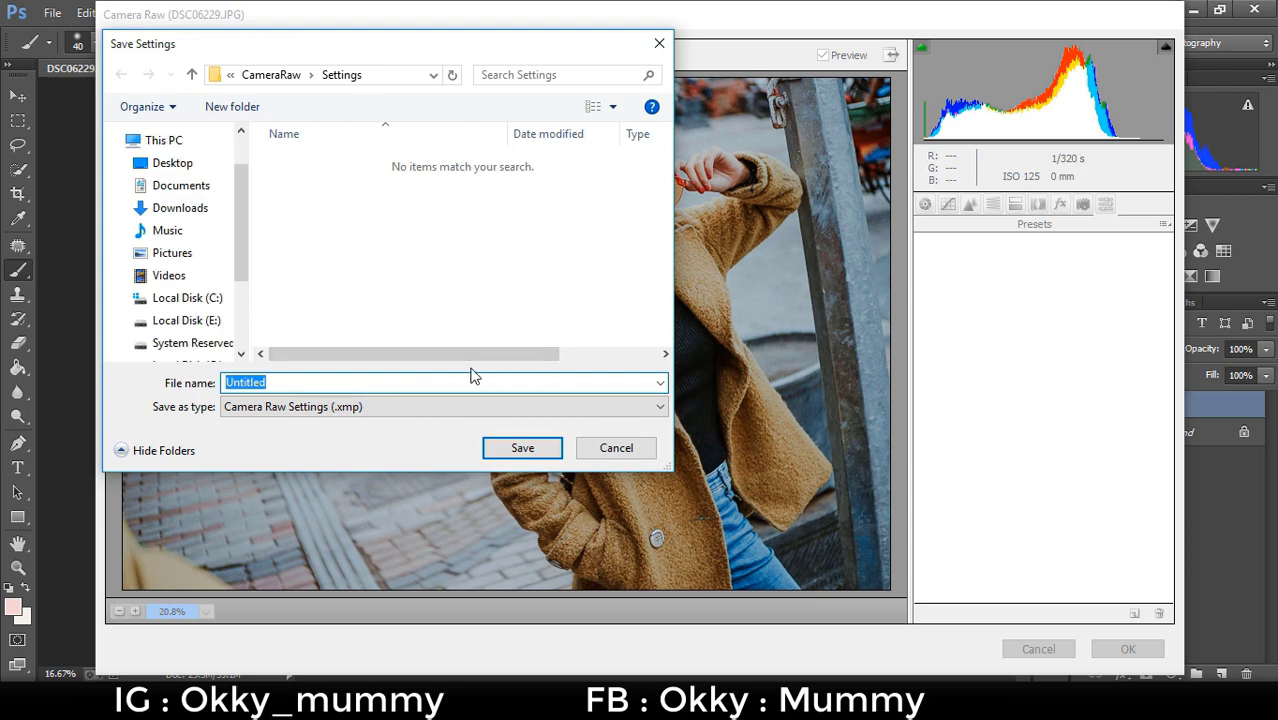
text(street fashion)
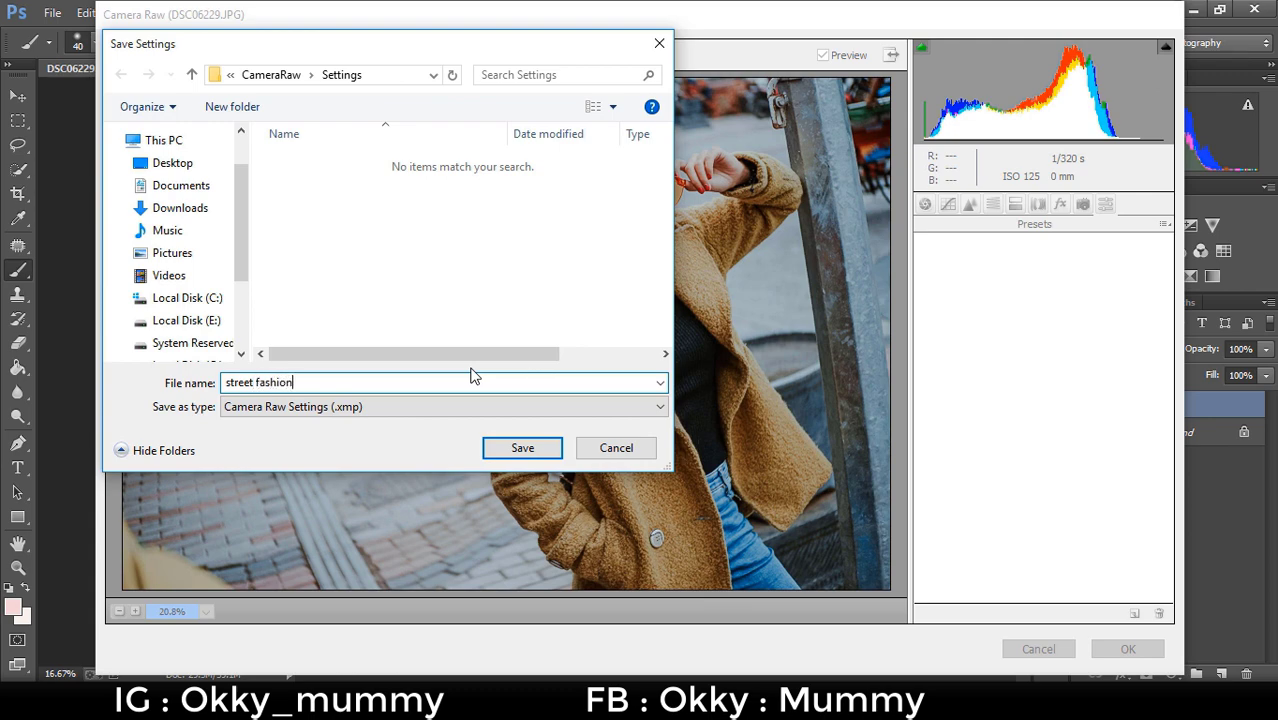
click(505, 450)
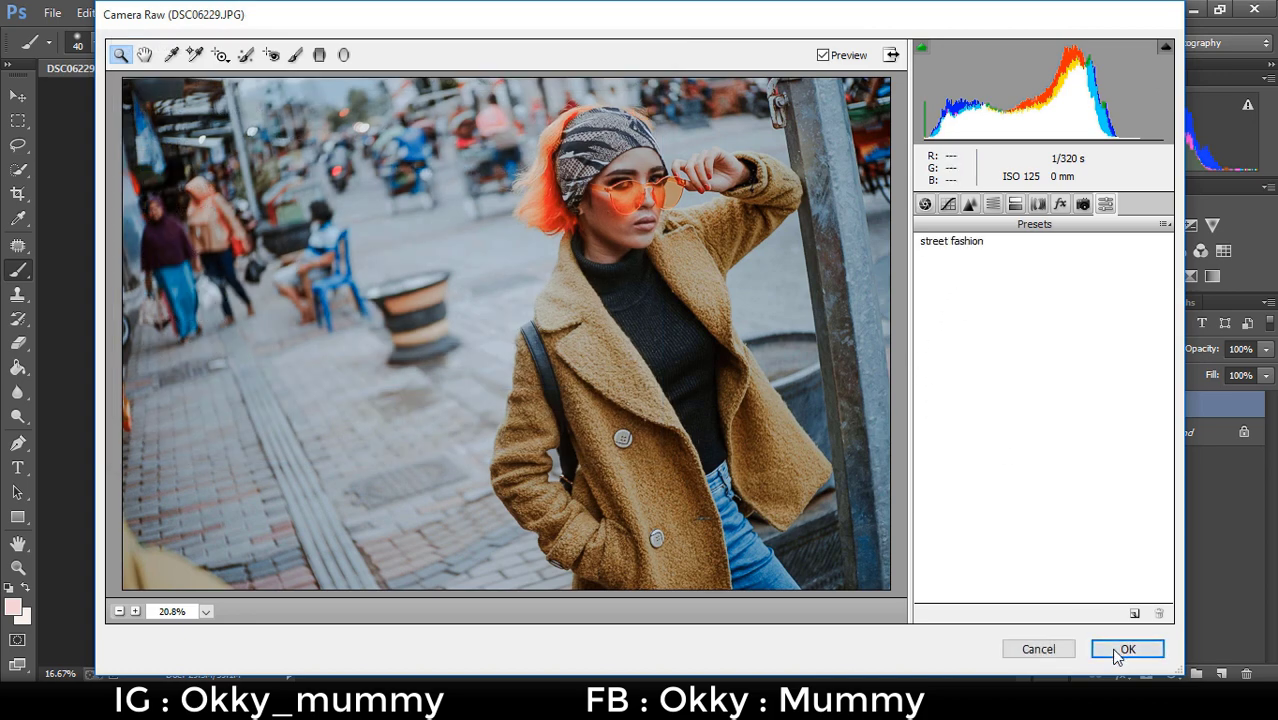
- Apply the Camera Raw grade and toggle Layer 1 to compare it with the original
click(1125, 650)
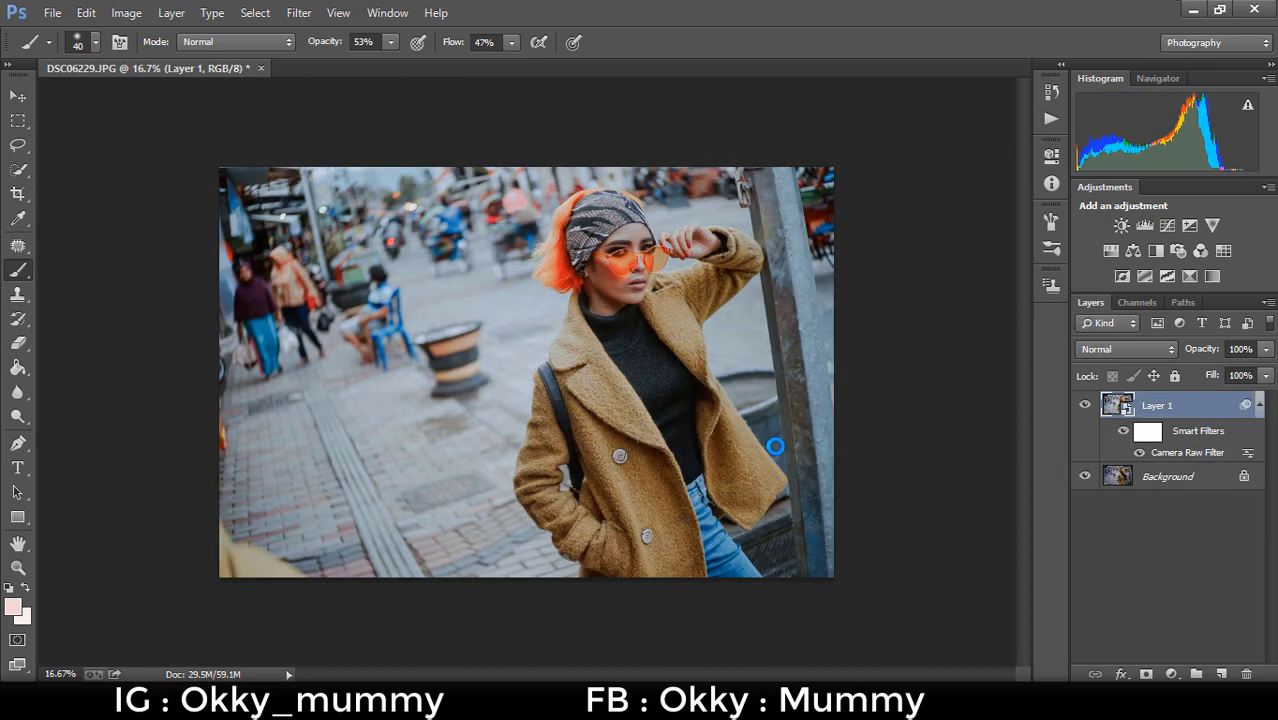
key(ctrl+plus)
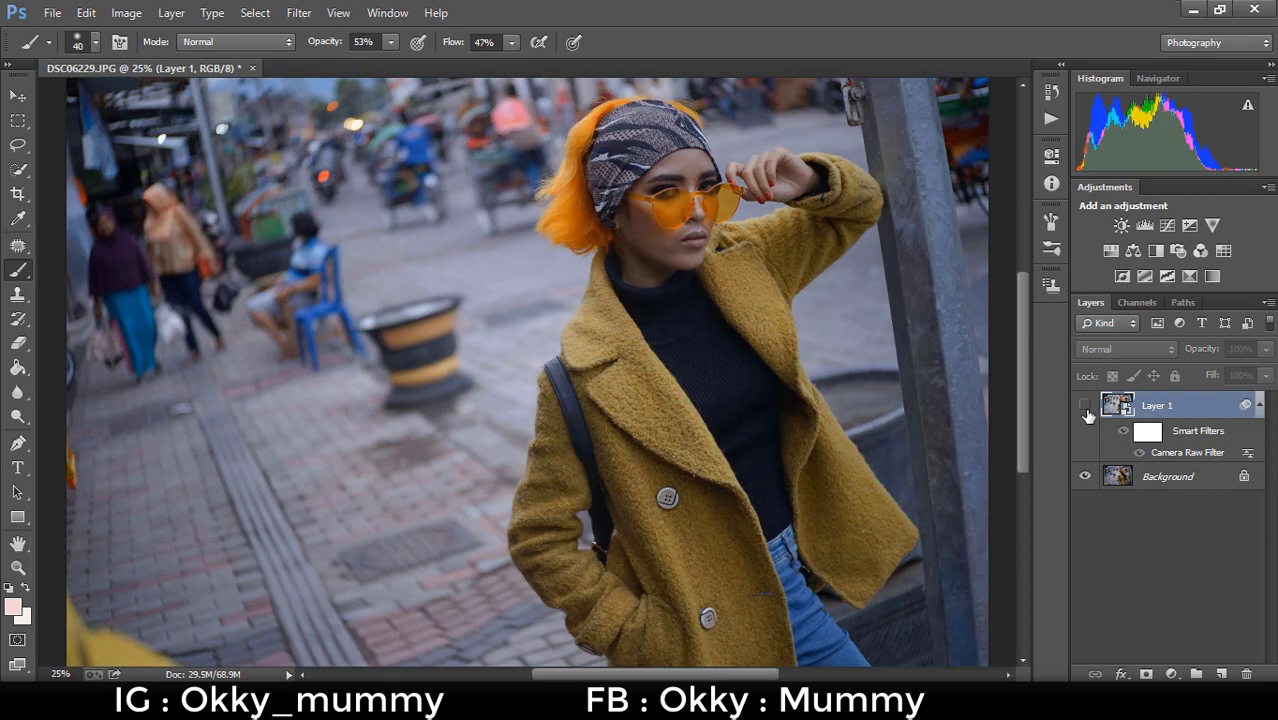
click(1084, 405)
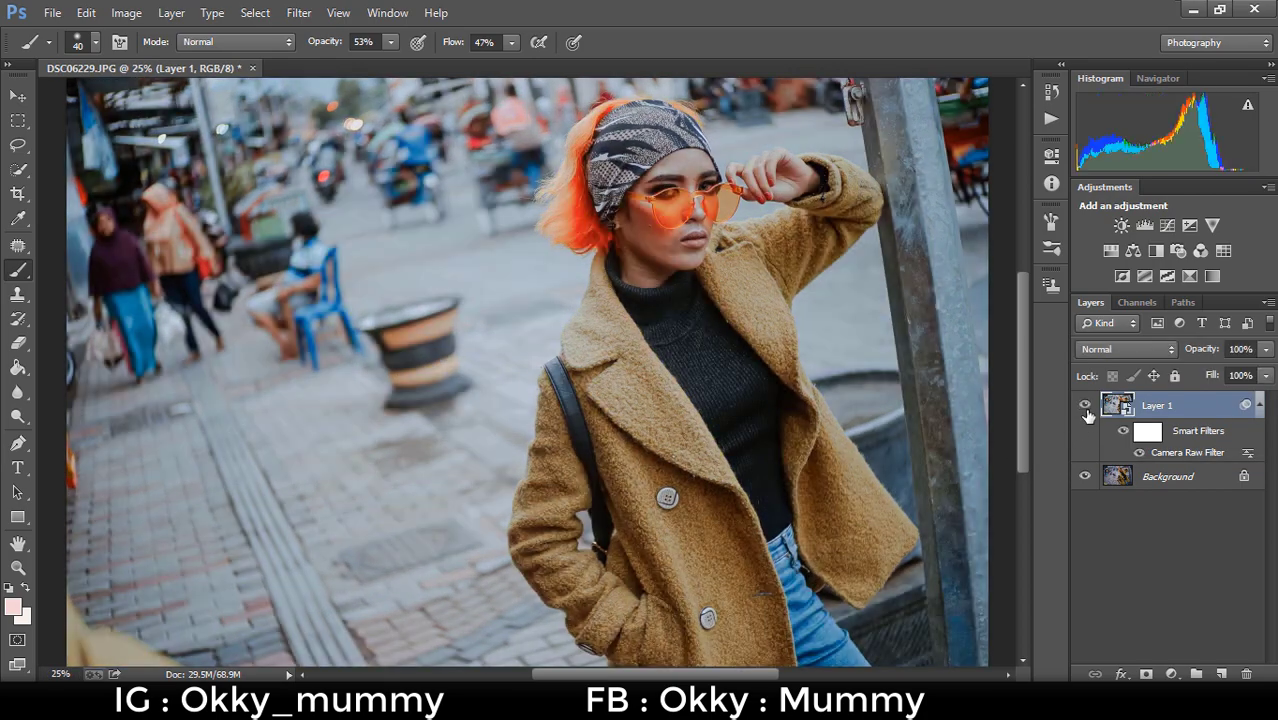
click(1086, 408)
click(1086, 408)
click(1086, 408)
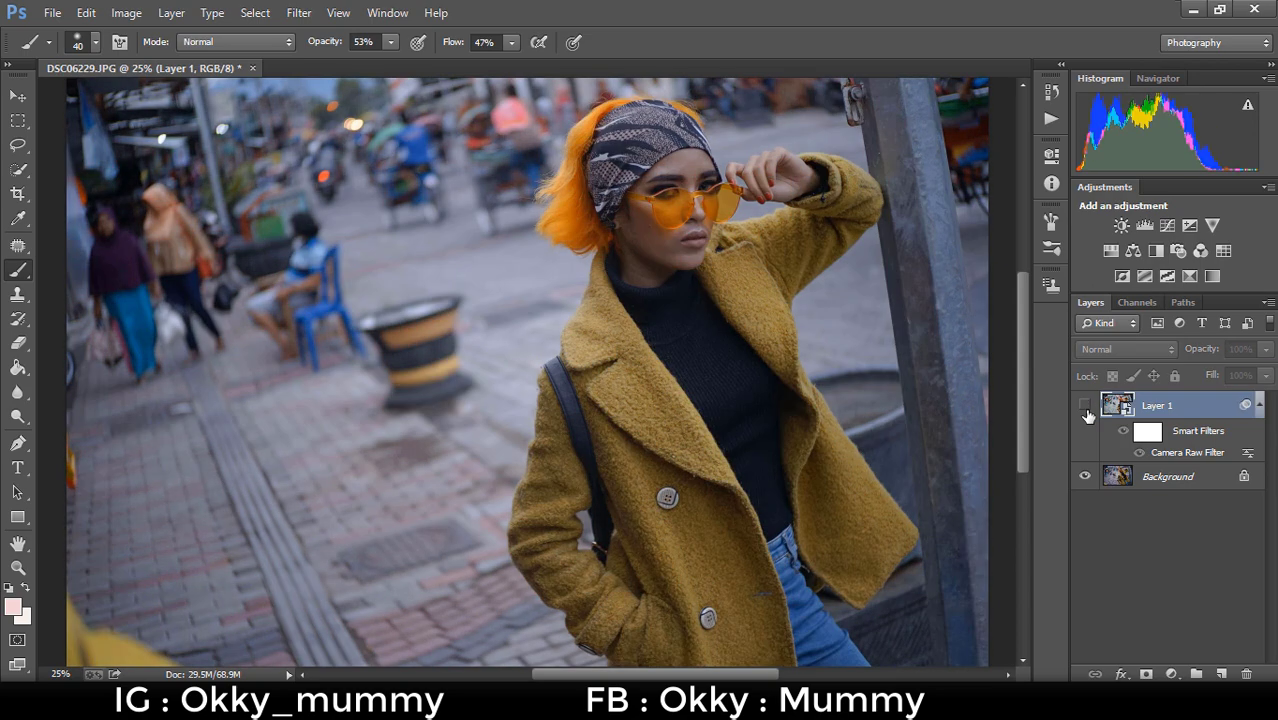
click(1085, 405)
click(1085, 405)
click(1085, 405)
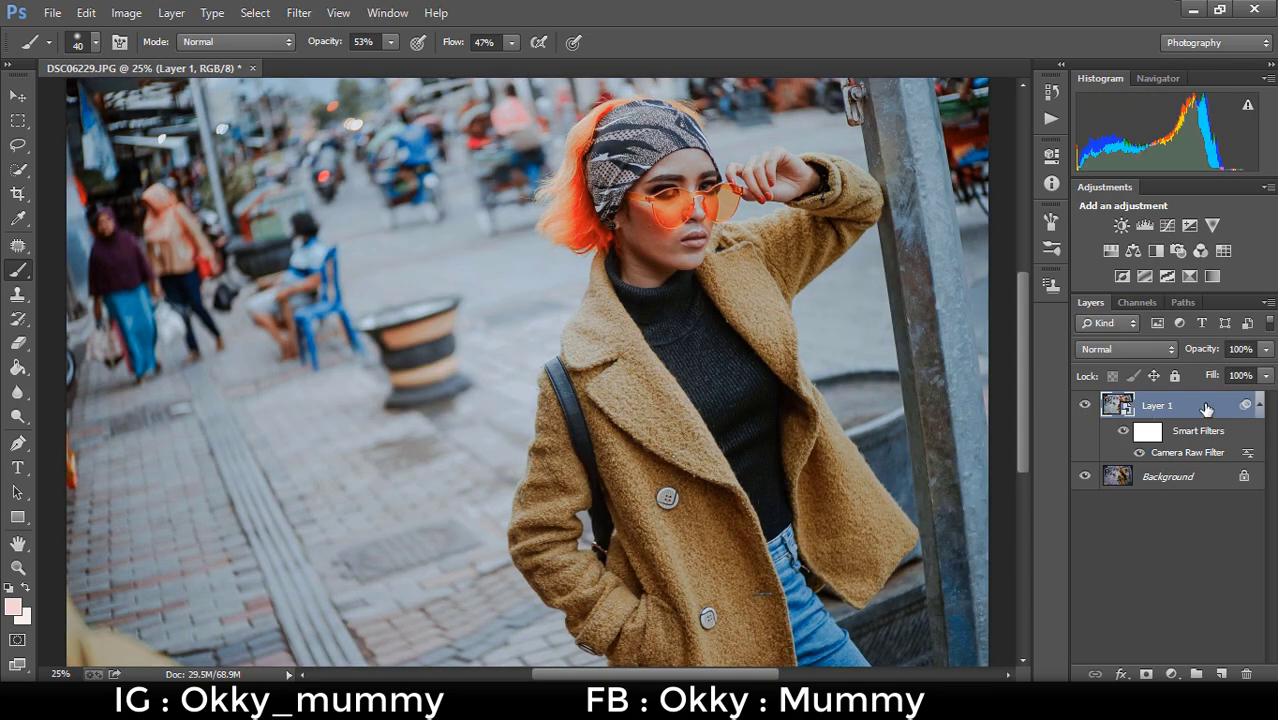
- Set Layer 1's opacity to 63% and compare the blend against the original
drag(1212, 357, 1162, 360)
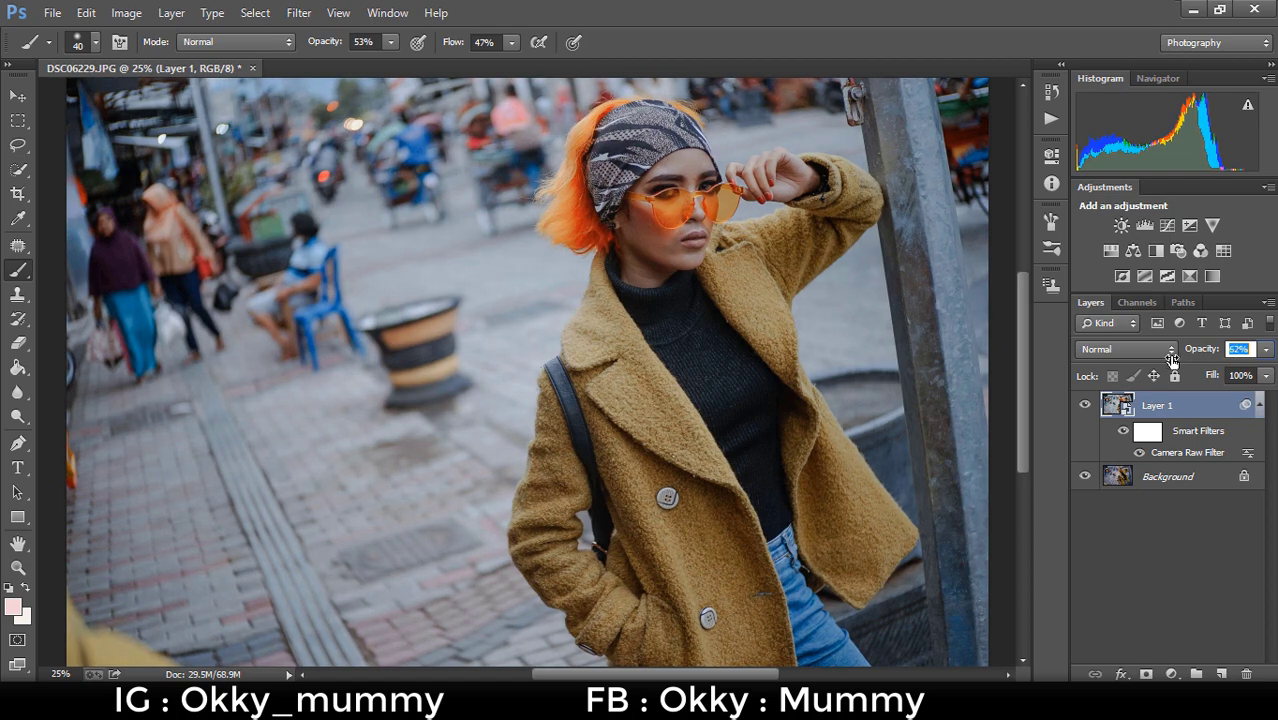
drag(1173, 360, 1183, 360)
click(1086, 406)
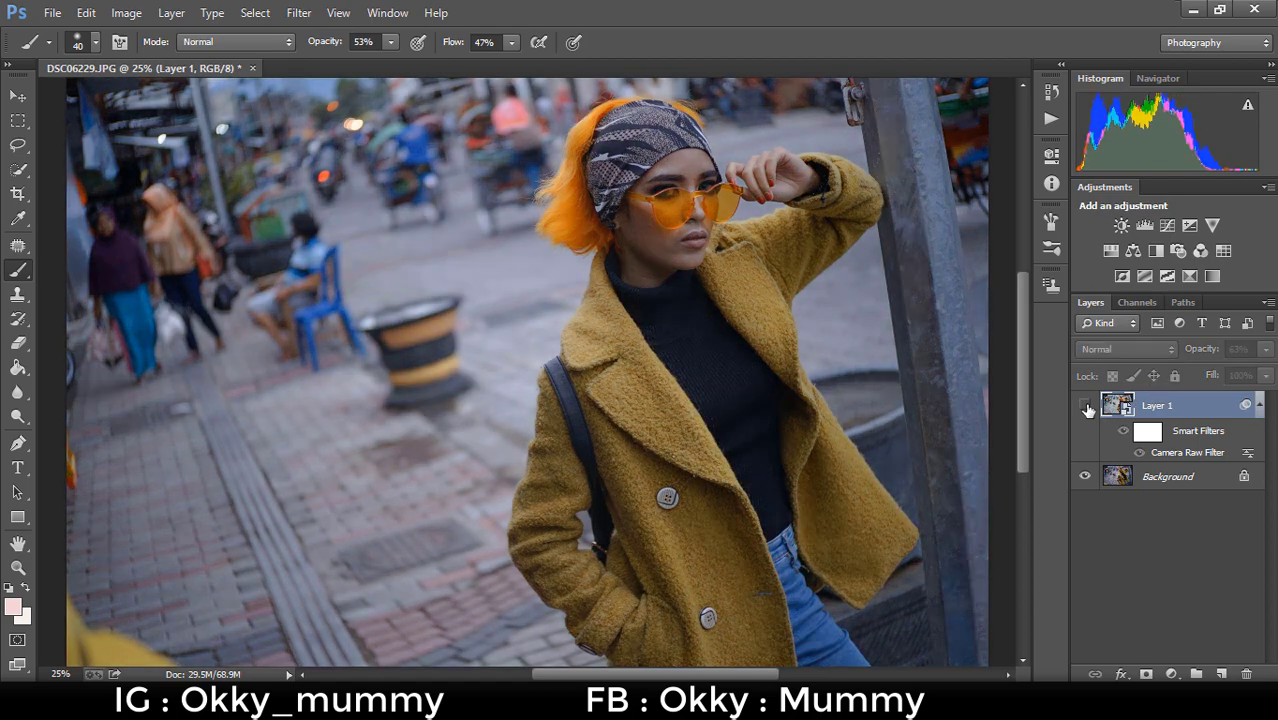
click(1086, 406)
click(1086, 406)
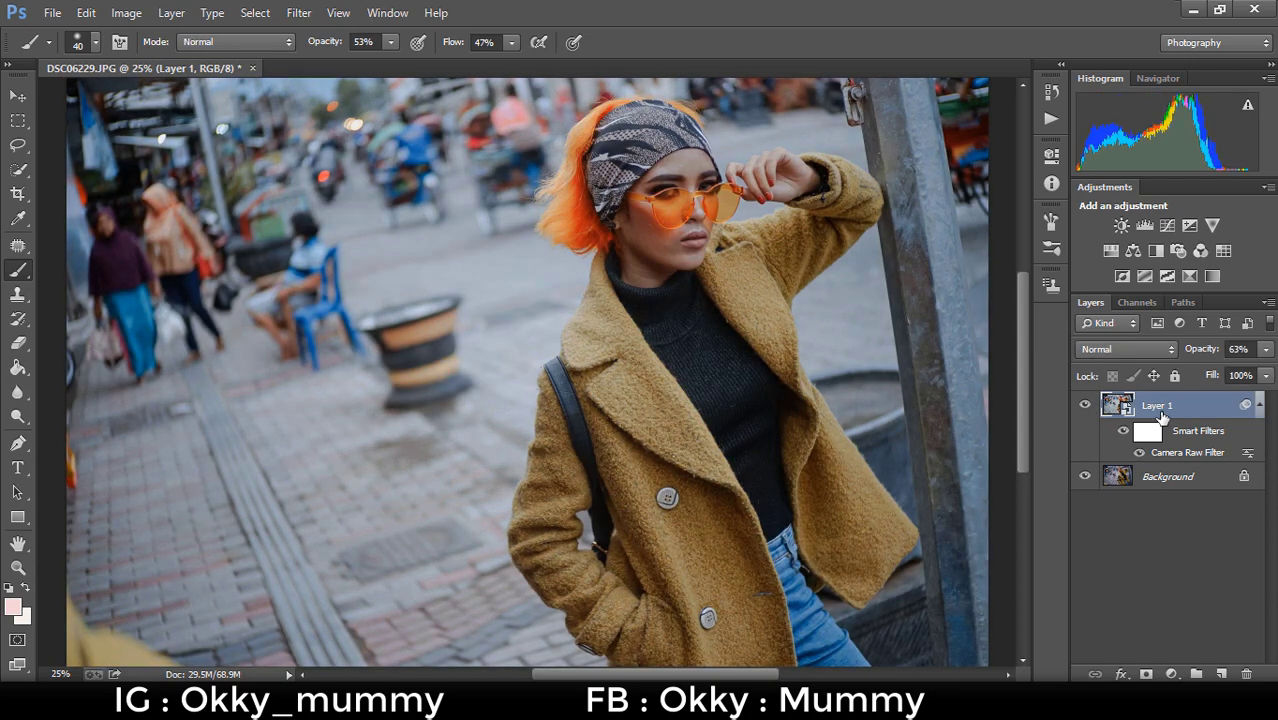
- Flatten Layer 1 and the original into a single Background layer via Flatten Image
right_click(1160, 416)
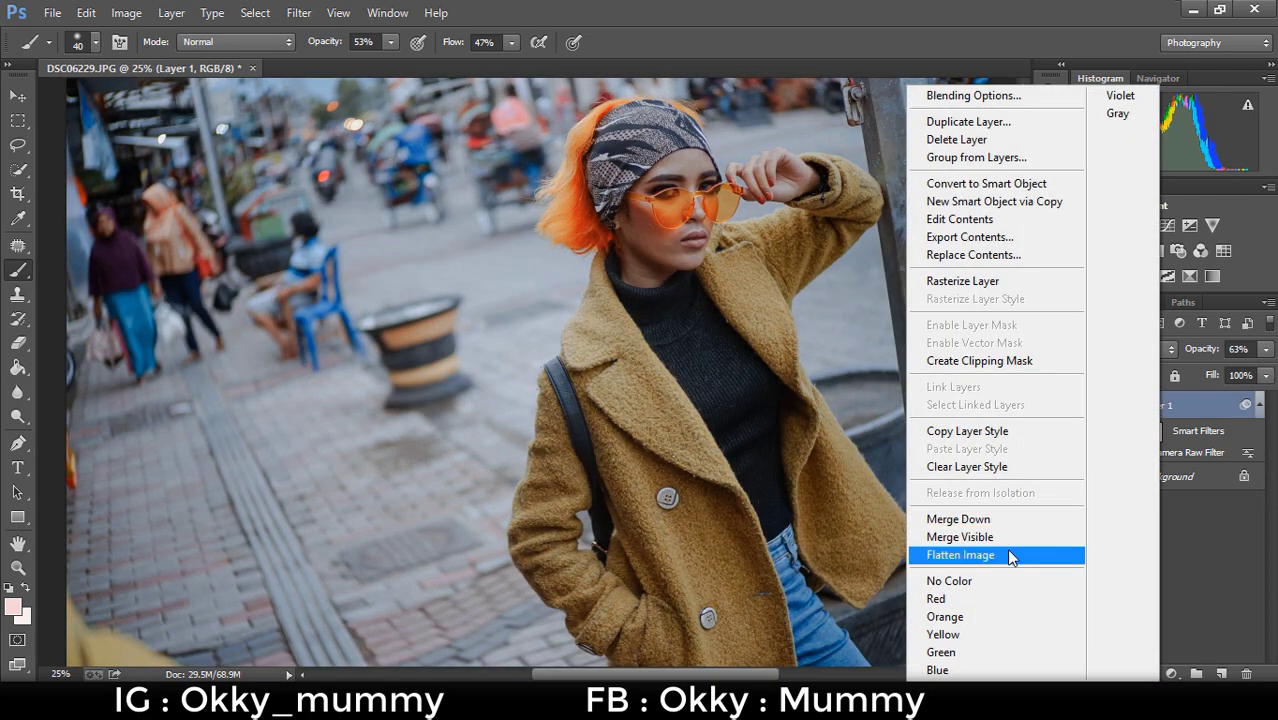
click(1010, 557)
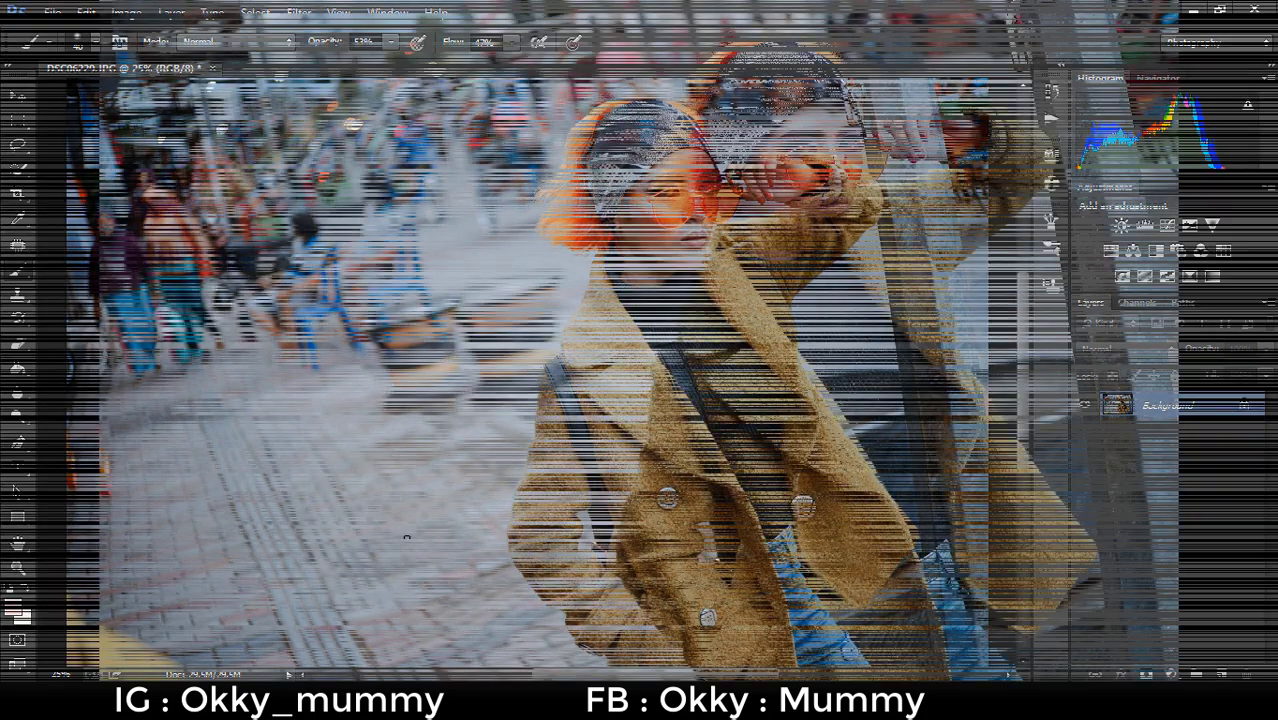